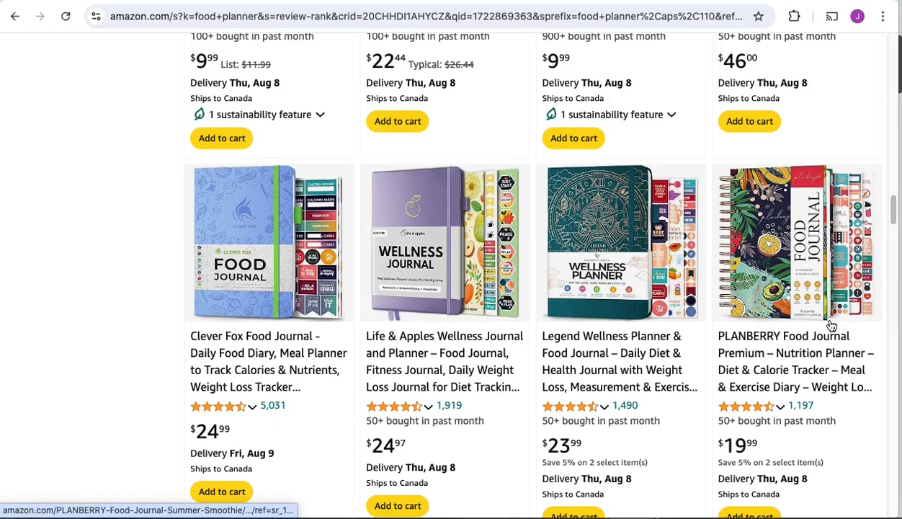
# Step: Browse the Amazon search results for food planner, comparing the products' prices, ratings and review counts
pyautogui.scroll(-1, 831, 326)
pyautogui.scroll(-5, 831, 326)
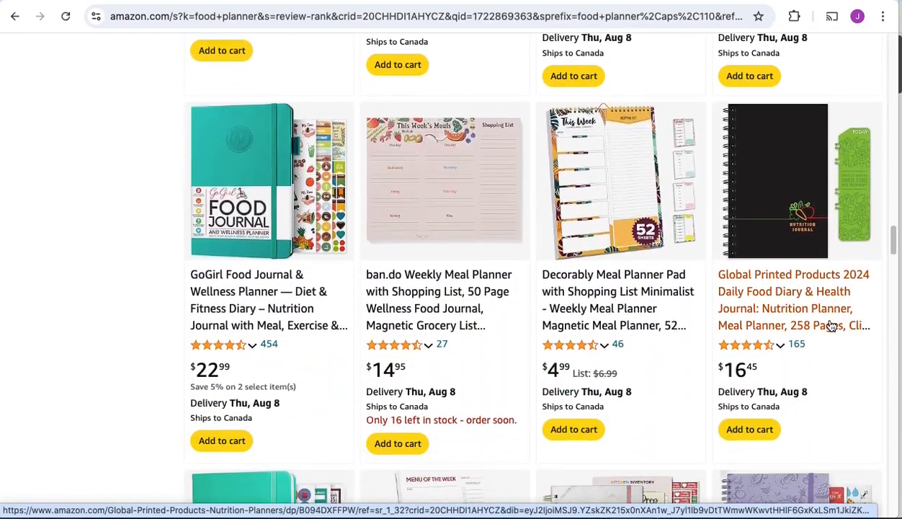
pyautogui.scroll(-5, 832, 325)
pyautogui.scroll(-10, 832, 326)
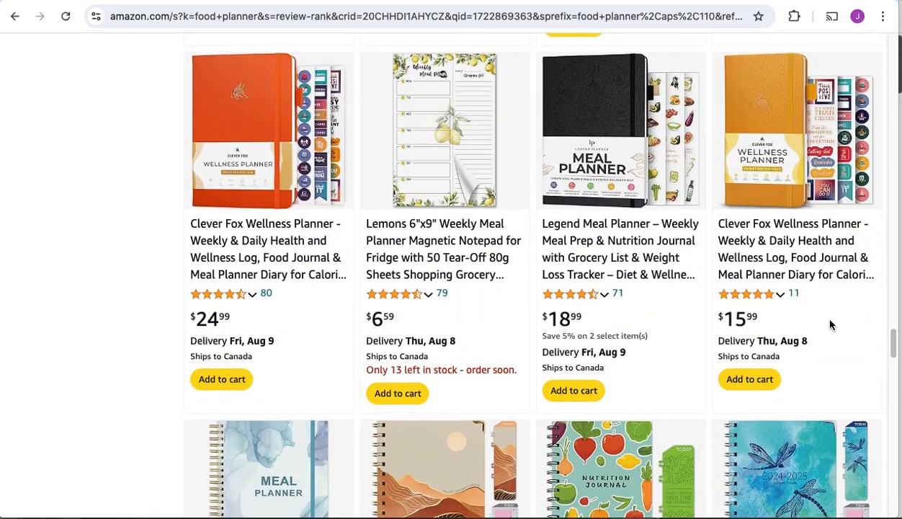
pyautogui.scroll(-9, 831, 325)
pyautogui.scroll(3, 831, 325)
pyautogui.scroll(5, 592, 184)
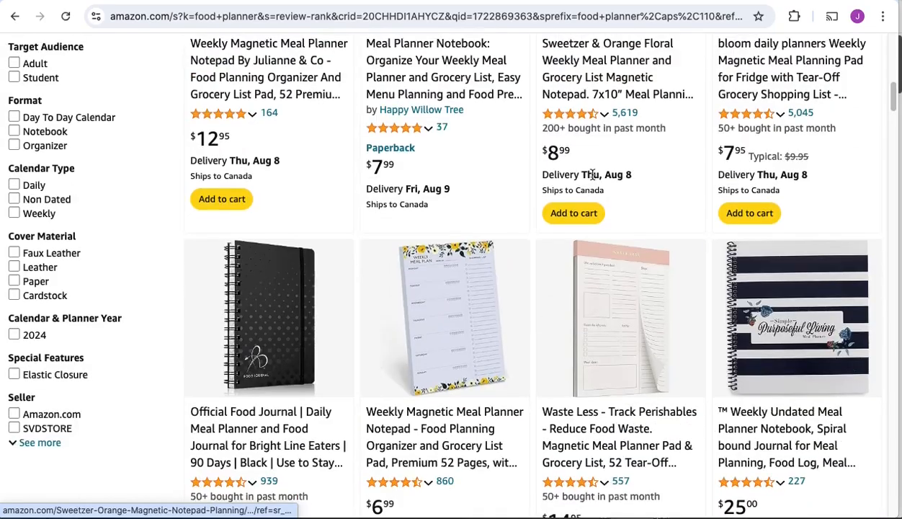
pyautogui.scroll(-3, 676, 114)
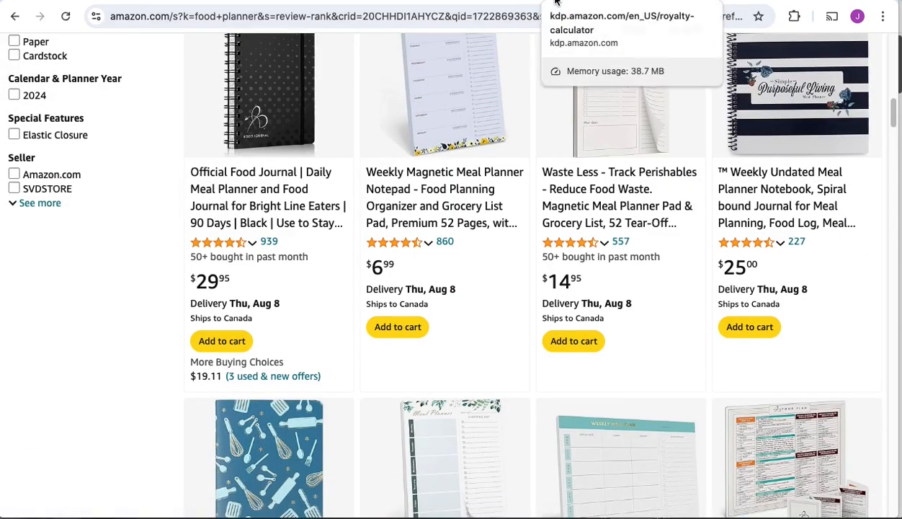
# Step: Load the Printing Costs and Royalty Calculator at kdp.amazon.com/en_US/royalty-calculator
pyautogui.click(569, 7)
pyautogui.scroll(4, 604, 134)
pyautogui.click(263, 14)
pyautogui.press('Return')
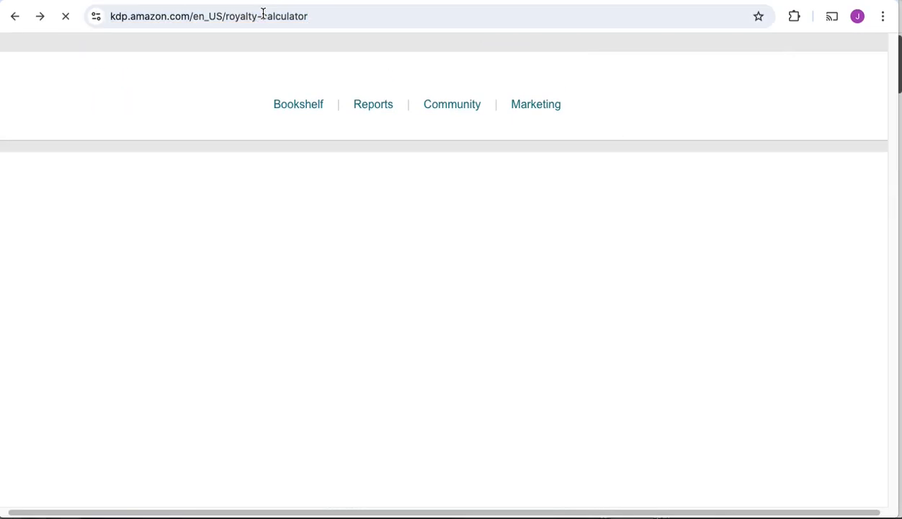
pyautogui.scroll(-3, 652, 337)
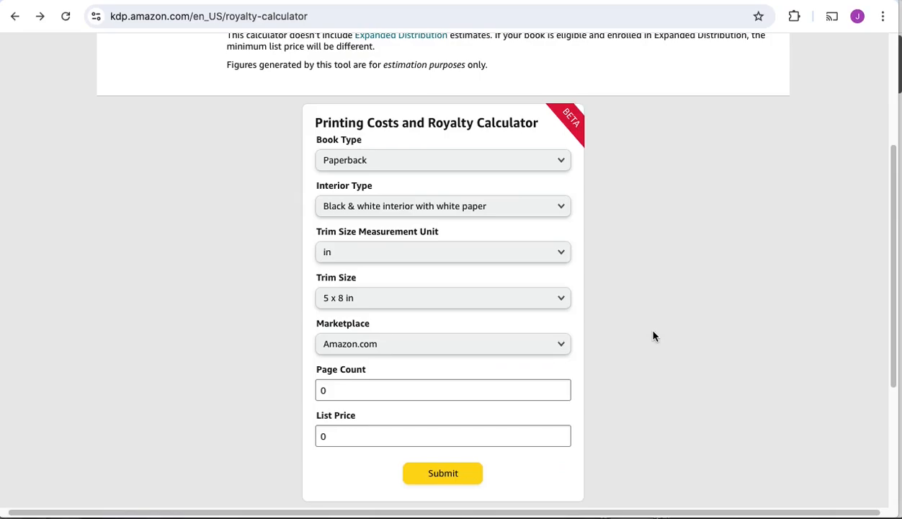
# Step: Set the paperback's interior type to Standard color interior with white paper and its trim size to 8.5 x 11 in
pyautogui.click(467, 209)
pyautogui.click(472, 252)
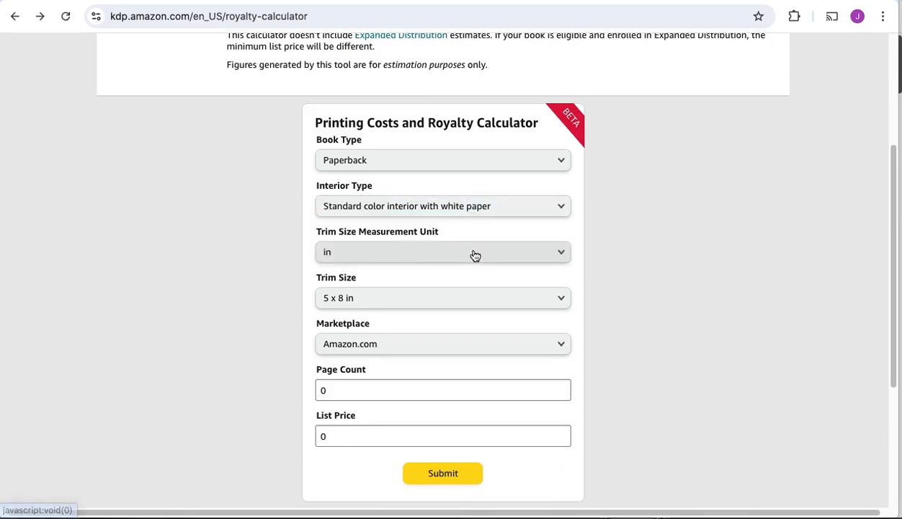
pyautogui.scroll(-1, 598, 276)
pyautogui.click(479, 262)
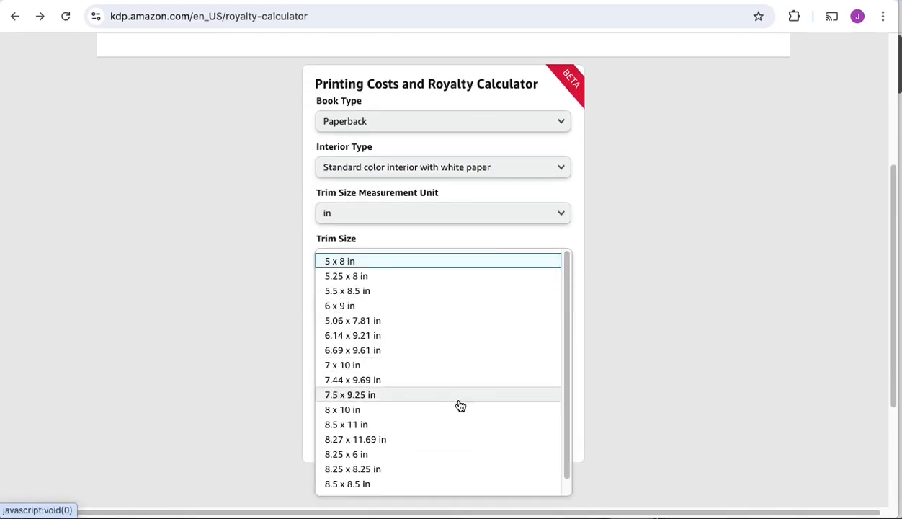
pyautogui.click(397, 424)
# Step: Set the page count to 95 and the list price to 19.99, and submit the calculation
pyautogui.scroll(-2, 609, 308)
pyautogui.click(421, 234)
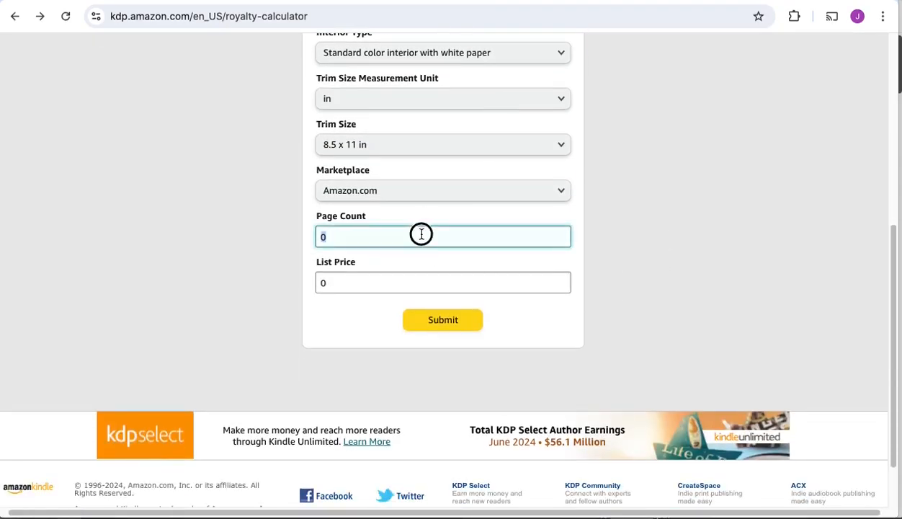
pyautogui.click(409, 288)
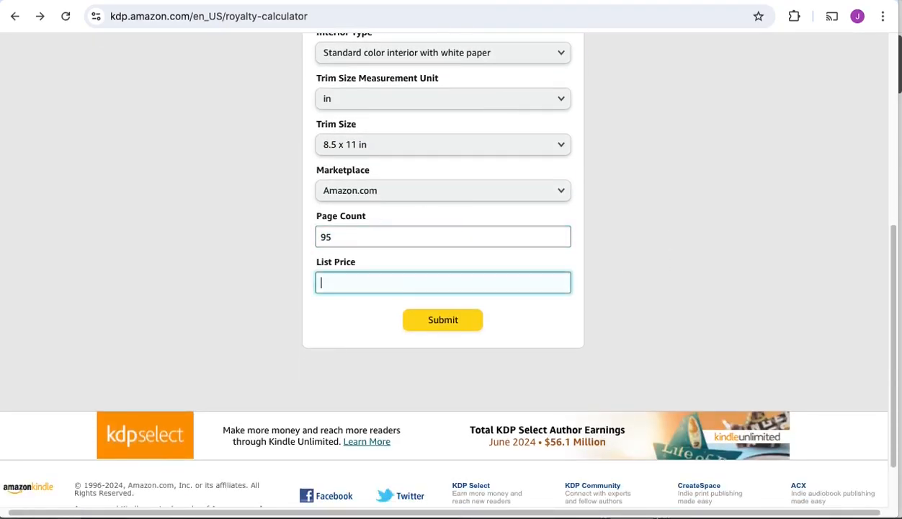
pyautogui.click(461, 318)
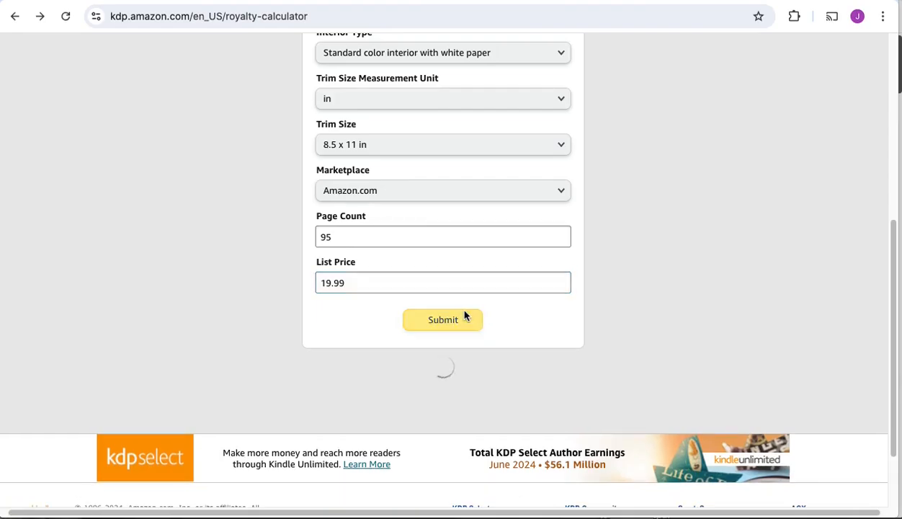
# Step: Examine the estimated royalty for Amazon.com in the calculator's results table
pyautogui.scroll(-2, 707, 268)
pyautogui.moveTo(692, 365); pyautogui.dragTo(705, 342)
pyautogui.click(720, 335)
pyautogui.click(813, 246)
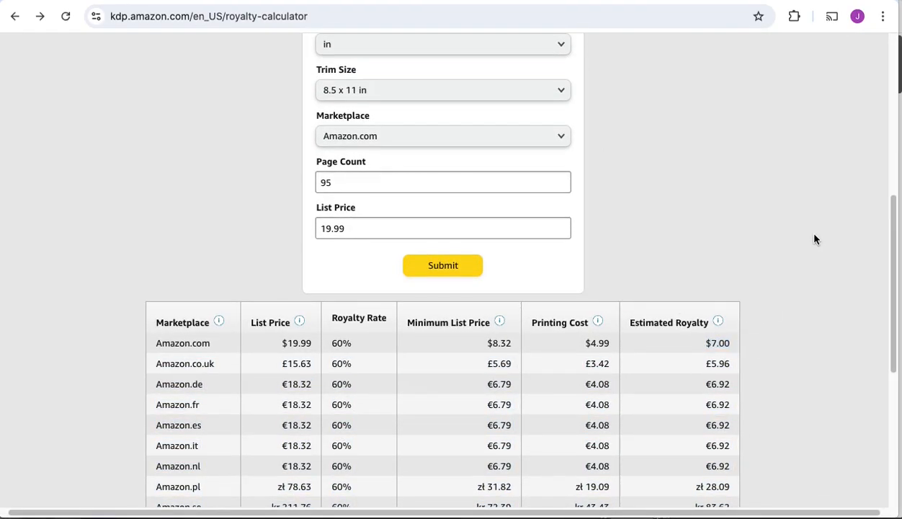
# Step: Calculate 7*25*30 in Spotlight, highlight the result and dismiss the search
pyautogui.press('super+space')
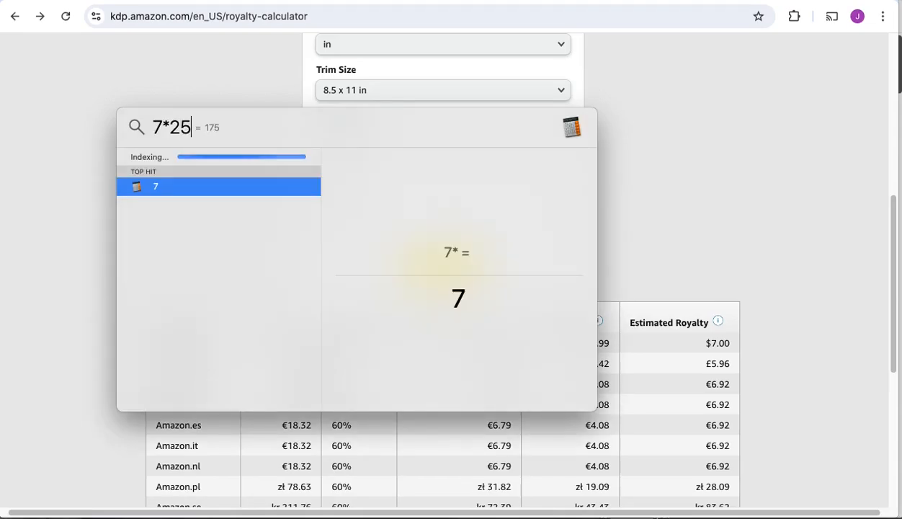
pyautogui.write('7*25*30')
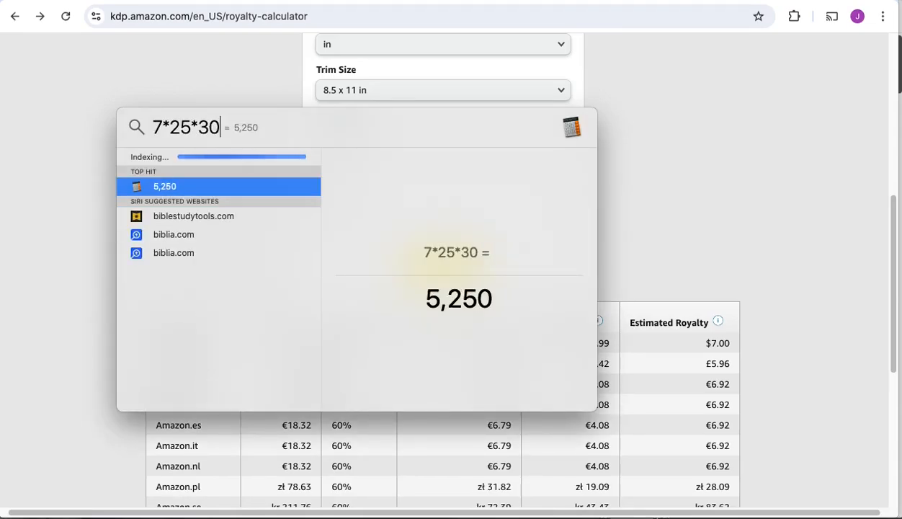
pyautogui.moveTo(510, 295); pyautogui.dragTo(409, 304)
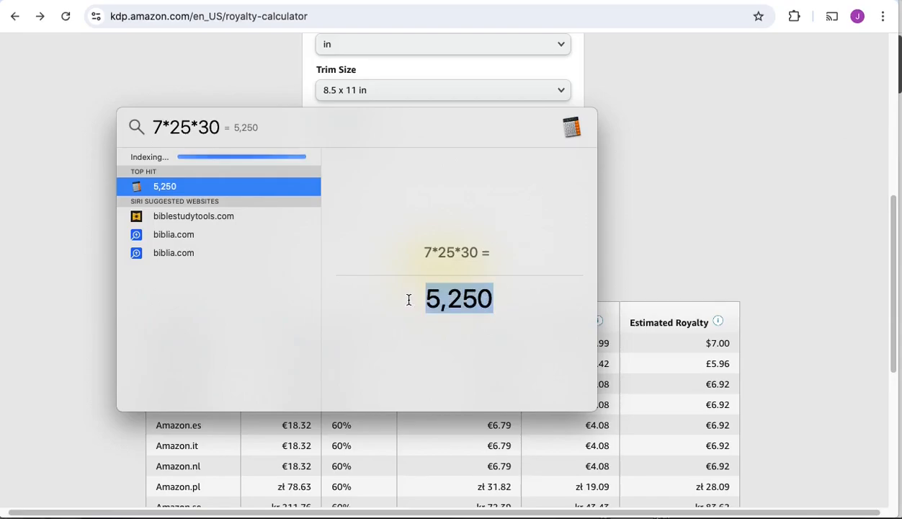
pyautogui.click(690, 231)
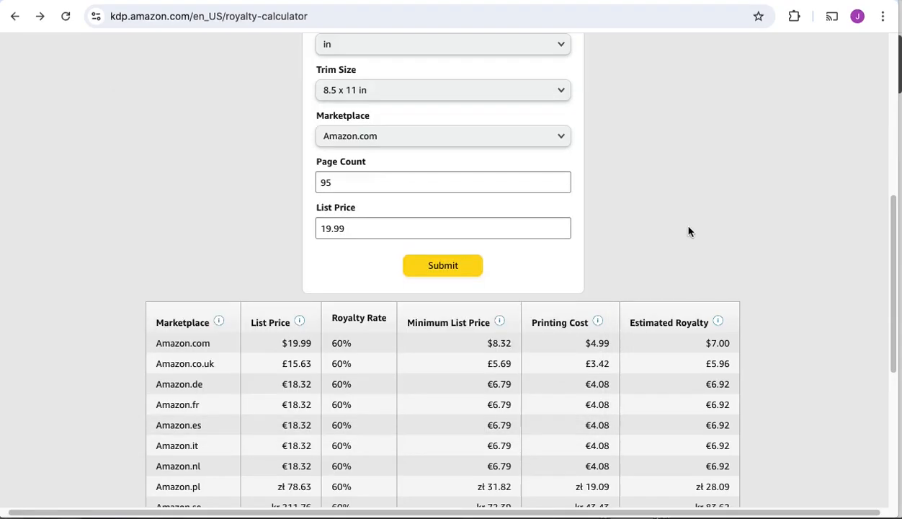
# Step: Switch to Etsy and search for food journal
pyautogui.scroll(5, 688, 232)
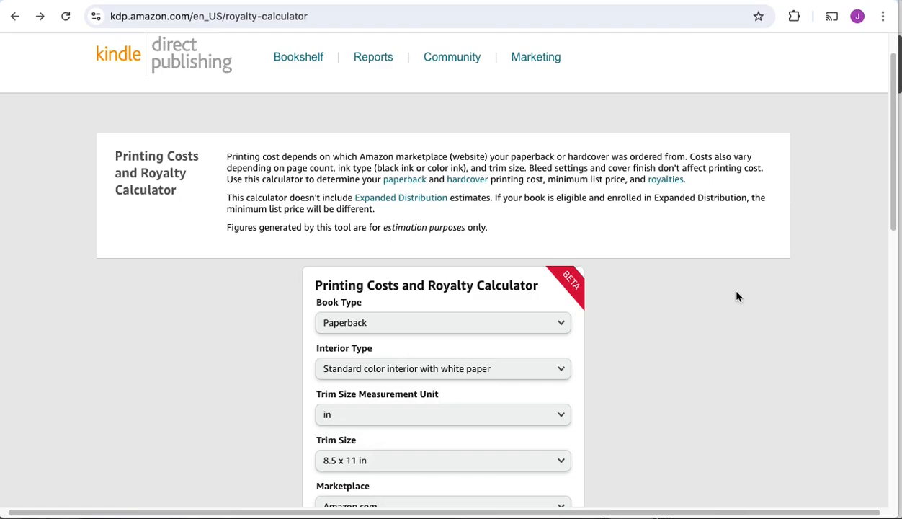
pyautogui.click(252, 1)
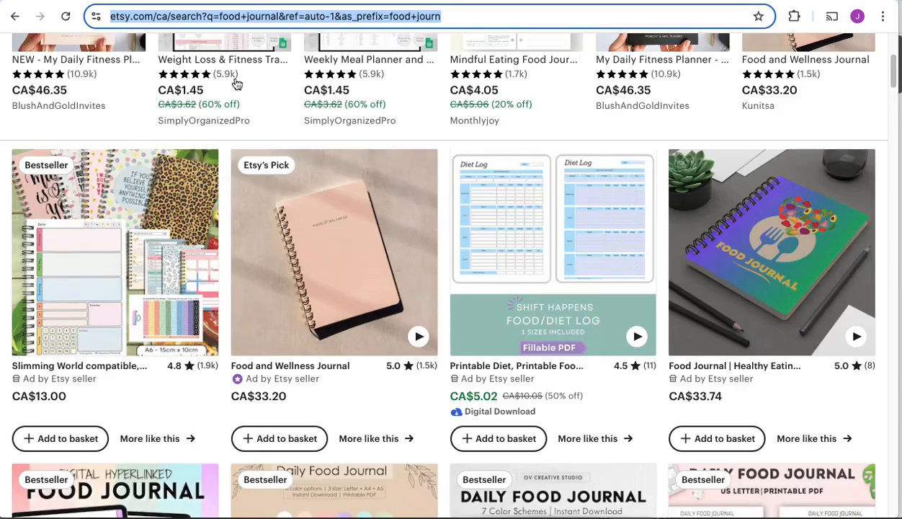
pyautogui.scroll(4, 218, 62)
pyautogui.click(311, 55)
pyautogui.press('Return')
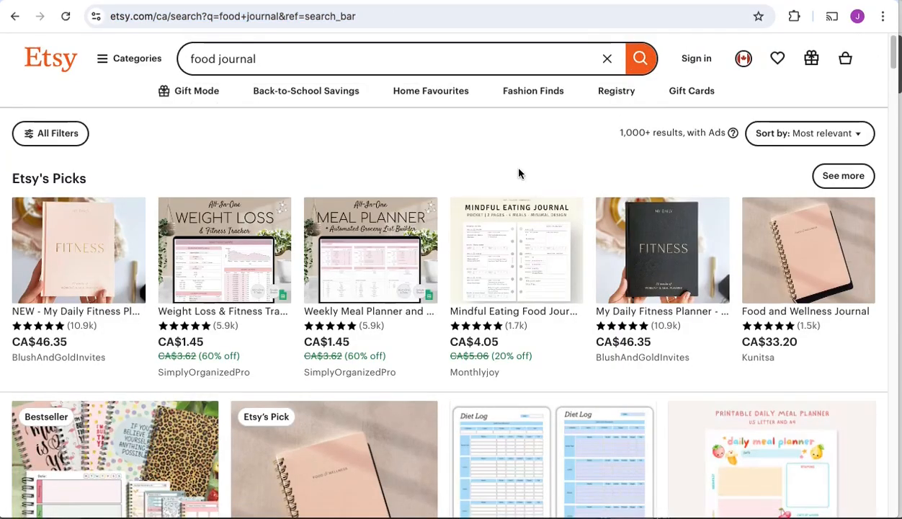
# Step: Browse the Etsy food journal listings, comparing digital download prices and review counts
pyautogui.scroll(-5, 519, 173)
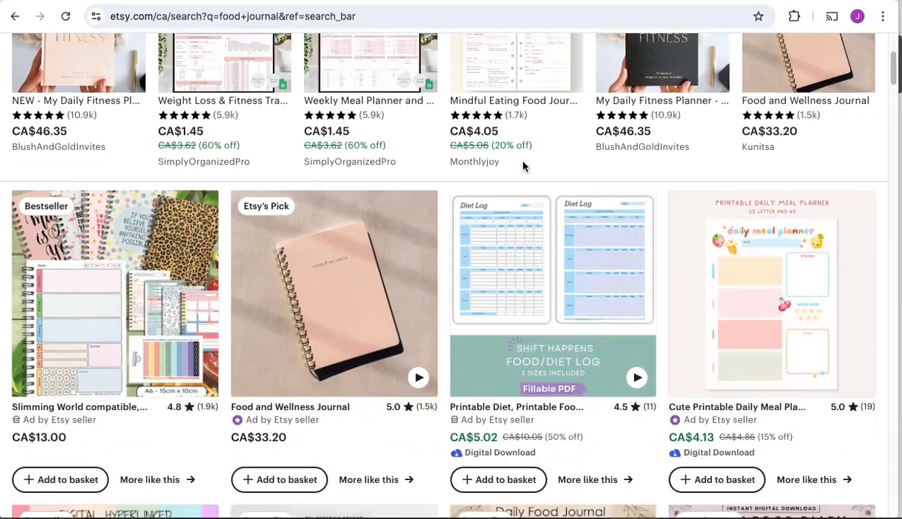
pyautogui.scroll(-1, 740, 231)
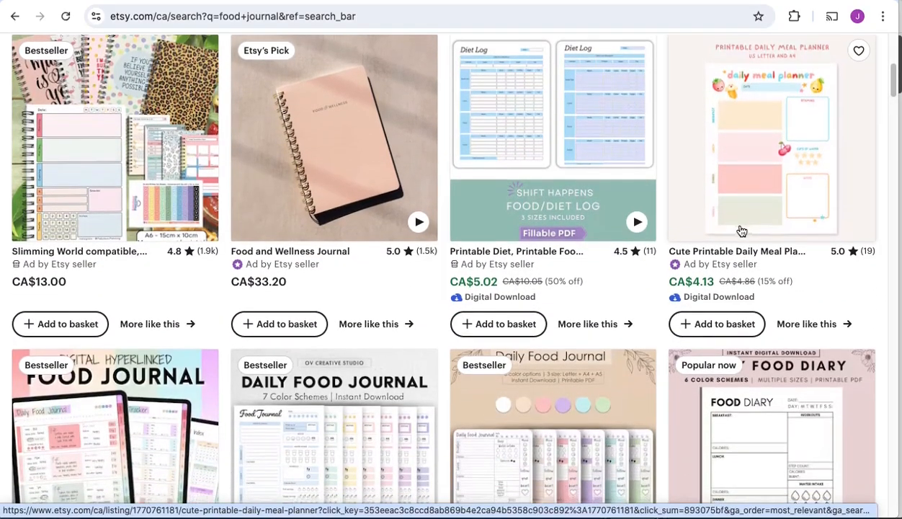
pyautogui.scroll(-3, 254, 250)
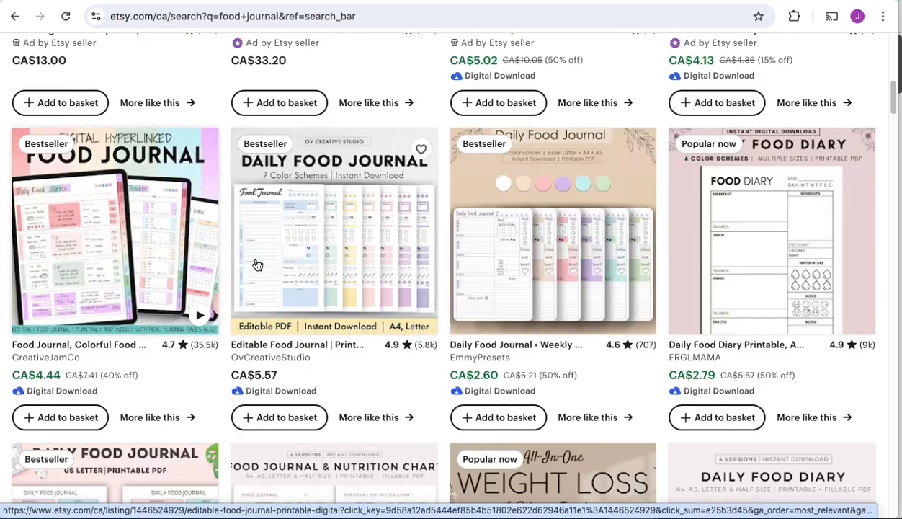
pyautogui.scroll(-2, 686, 256)
pyautogui.scroll(-3, 524, 368)
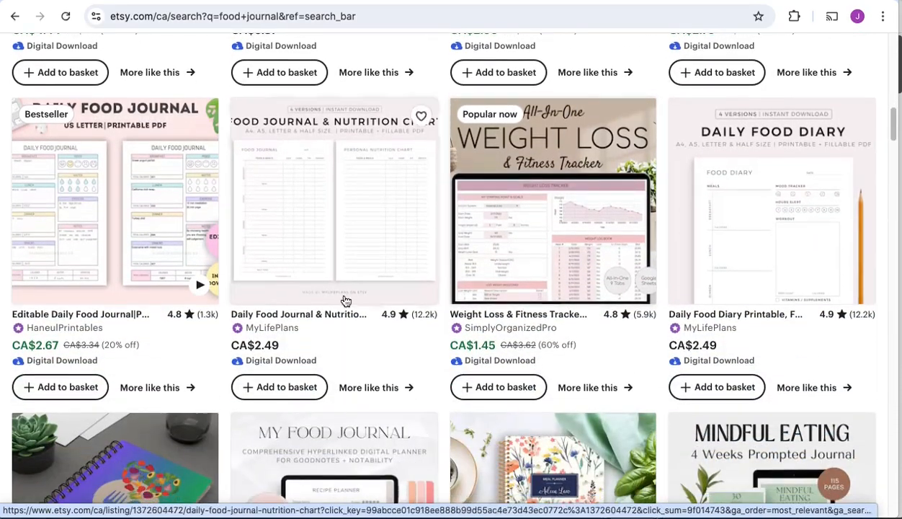
pyautogui.scroll(3, 187, 249)
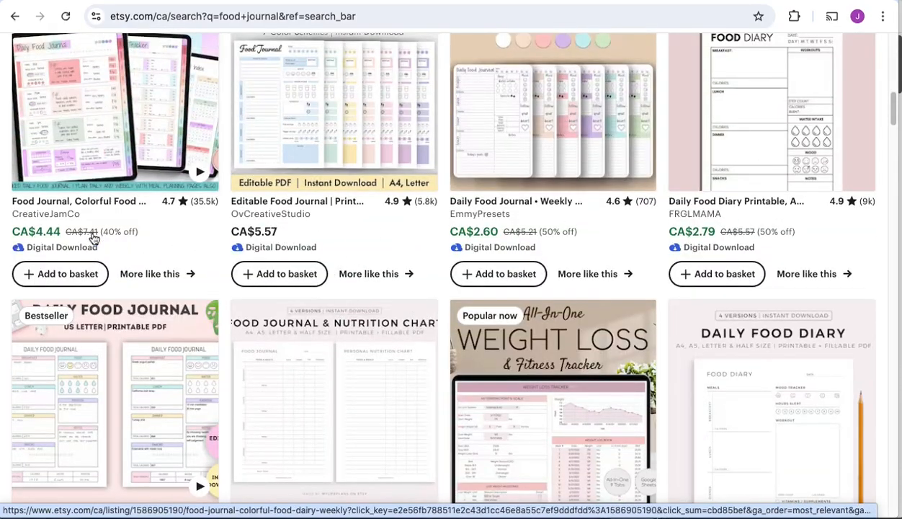
pyautogui.scroll(10, 348, 238)
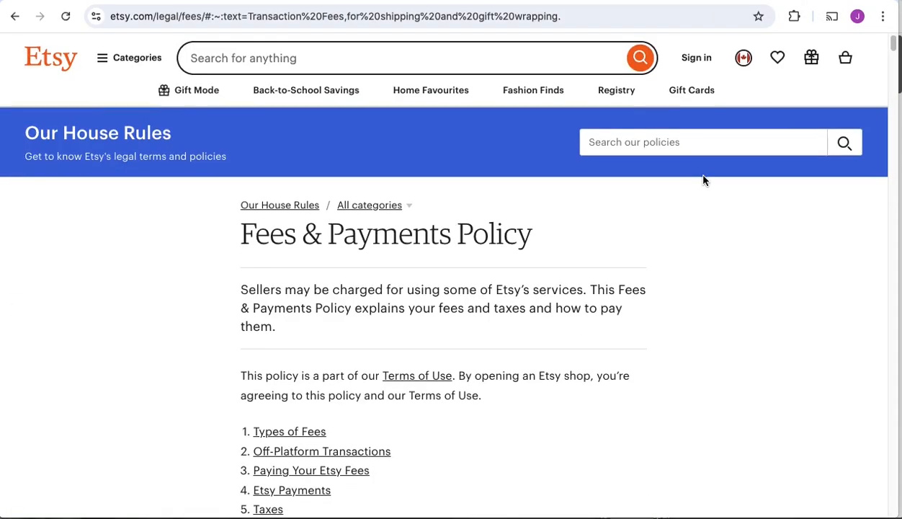
# Step: Open Etsy's fees policy and highlight the one-time set-up fee and the listing fee charged per item
pyautogui.scroll(-3, 701, 183)
pyautogui.scroll(-5, 700, 188)
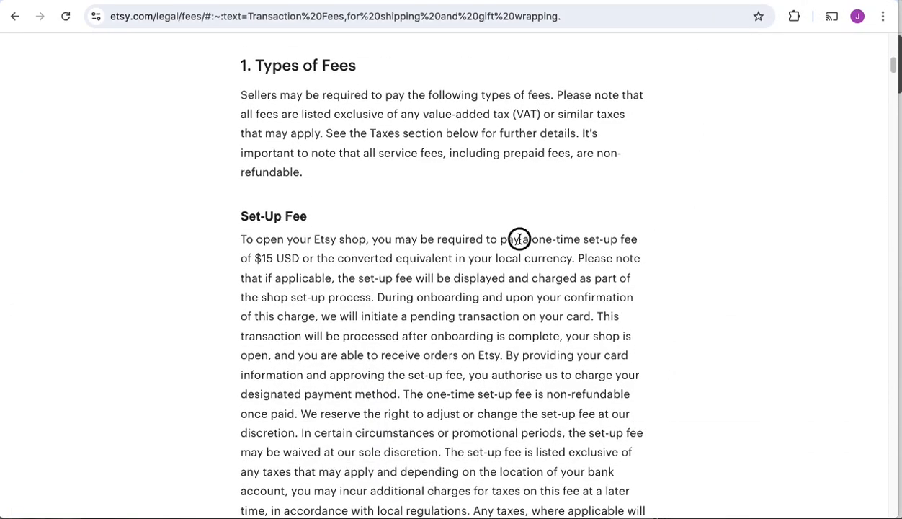
pyautogui.moveTo(645, 245); pyautogui.dragTo(300, 263)
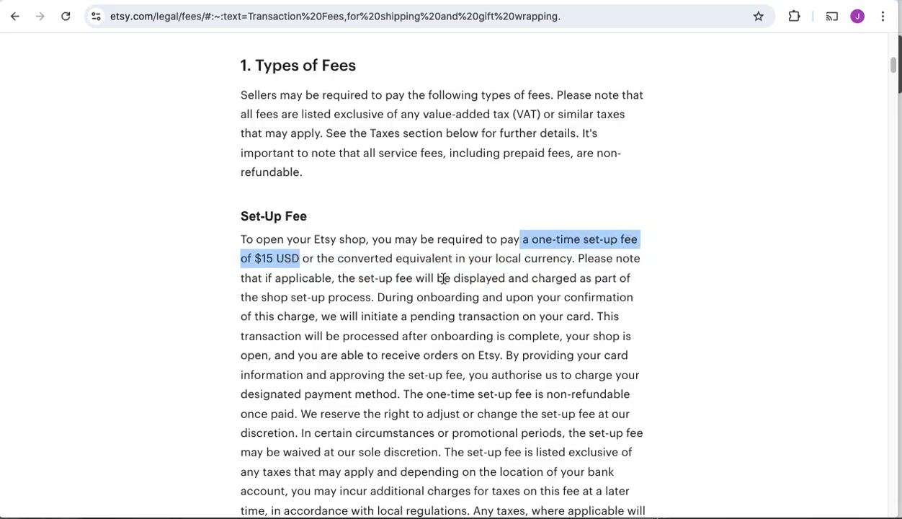
pyautogui.scroll(-5, 606, 271)
pyautogui.moveTo(429, 289); pyautogui.dragTo(569, 283)
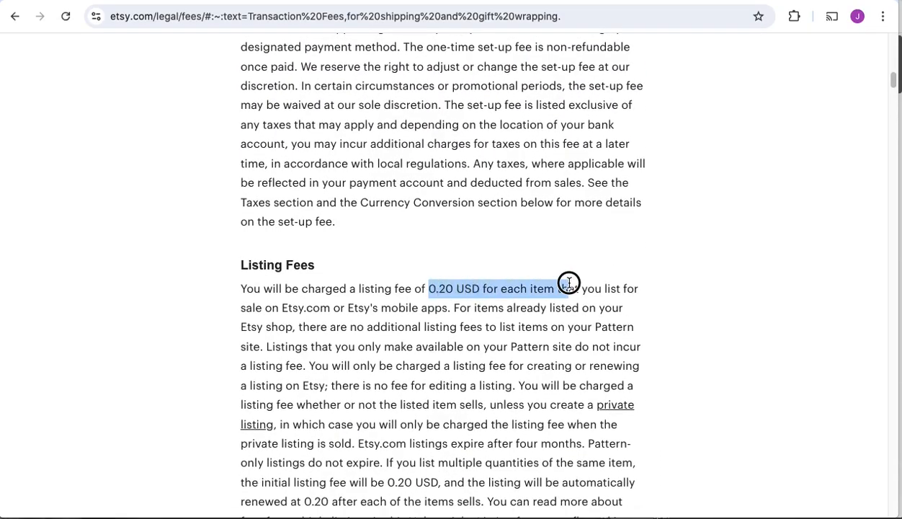
# Step: Highlight the transaction fee percentage in the Transaction Fees section, and return to the Listing Fees section
pyautogui.scroll(-3, 671, 264)
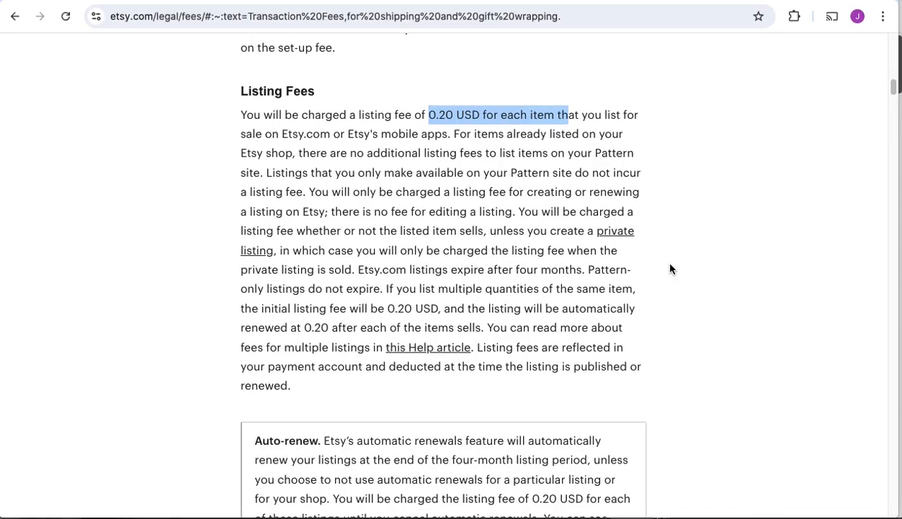
pyautogui.scroll(-6, 670, 268)
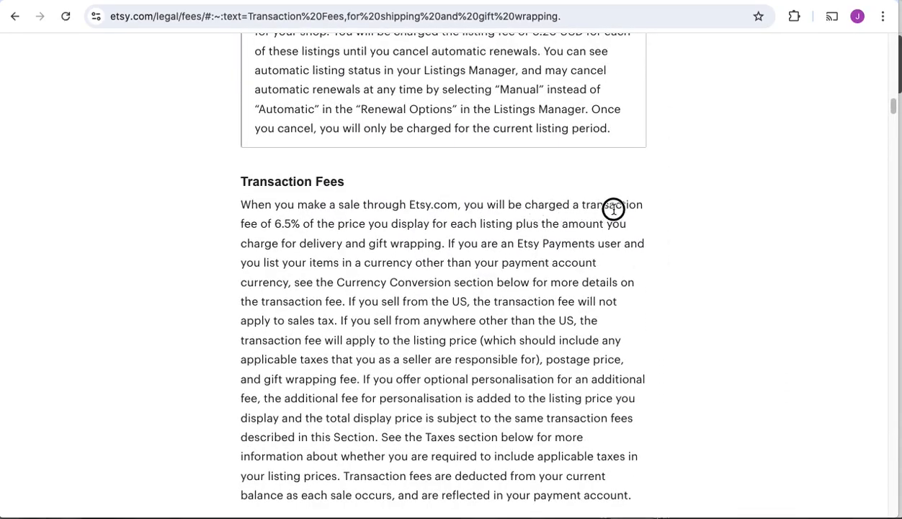
pyautogui.moveTo(548, 204); pyautogui.dragTo(548, 228)
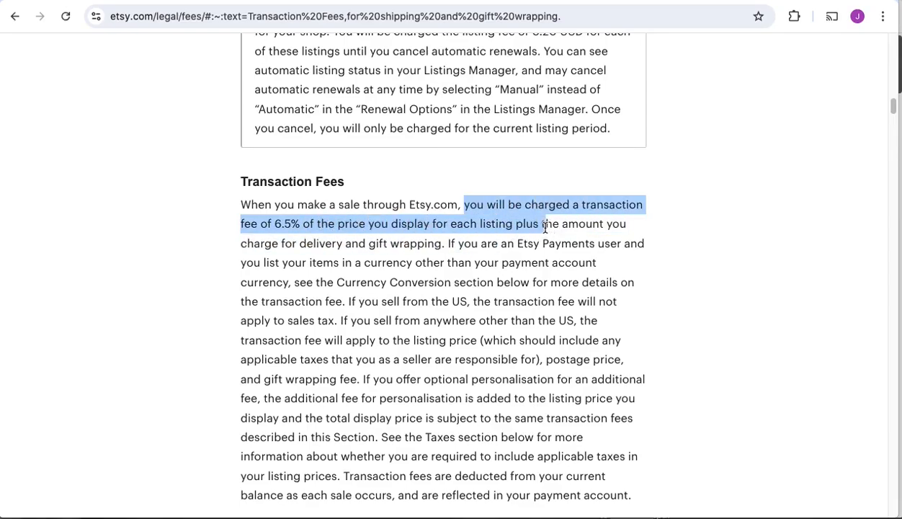
pyautogui.click(761, 244)
pyautogui.scroll(-5, 760, 243)
pyautogui.scroll(11, 758, 244)
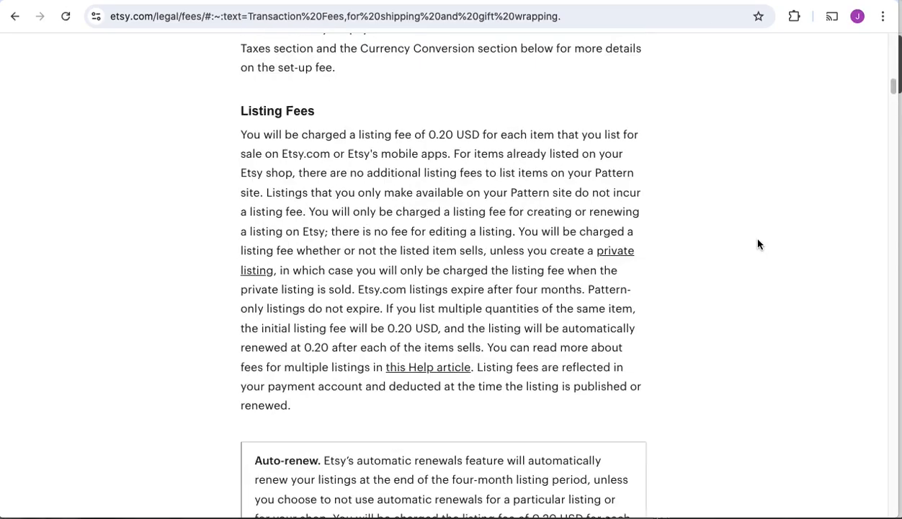
# Step: Calculate the estimated monthly Etsy profit as (4.95-.95)*25*30 and highlight the result
pyautogui.press('super+space')
pyautogui.click(165, 128)
pyautogui.write('(')
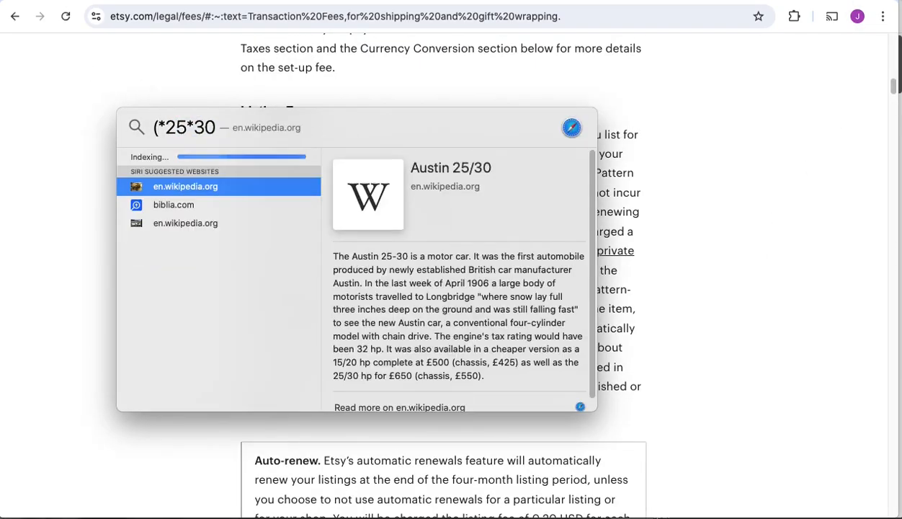
pyautogui.write('4.95')
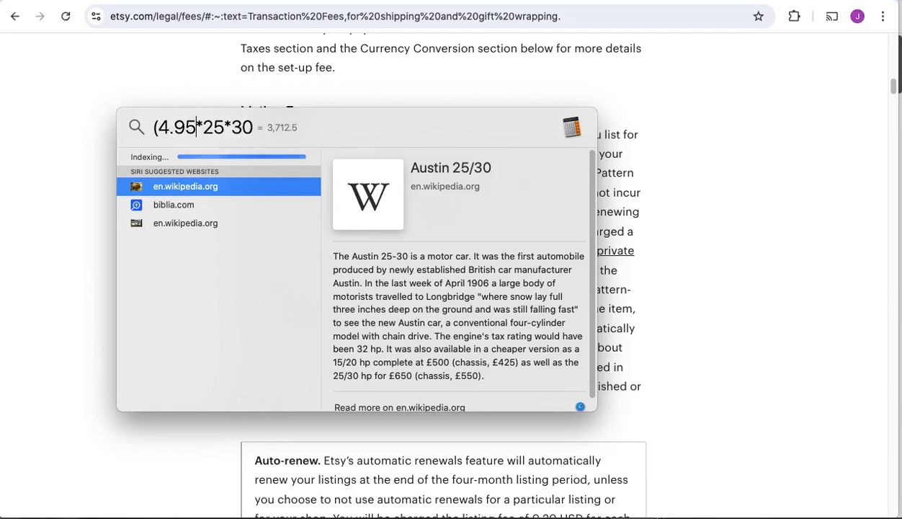
pyautogui.write('-')
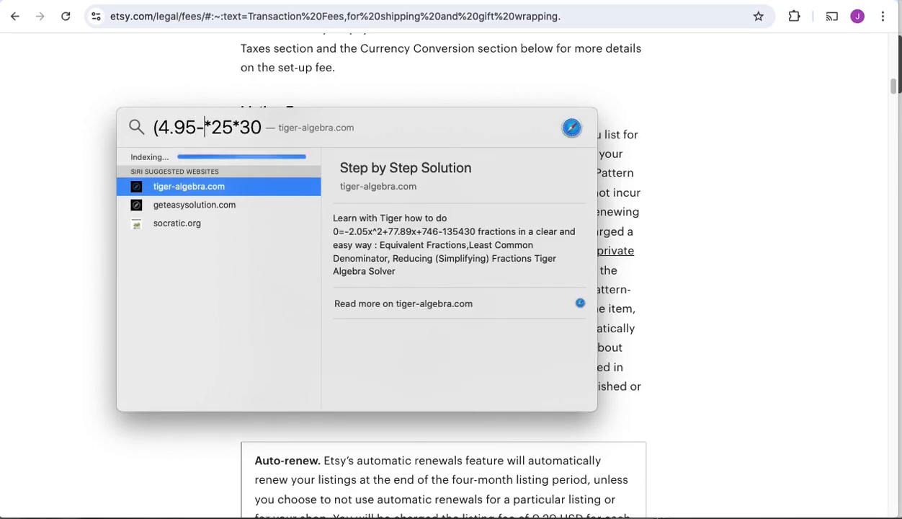
pyautogui.write('.95)')
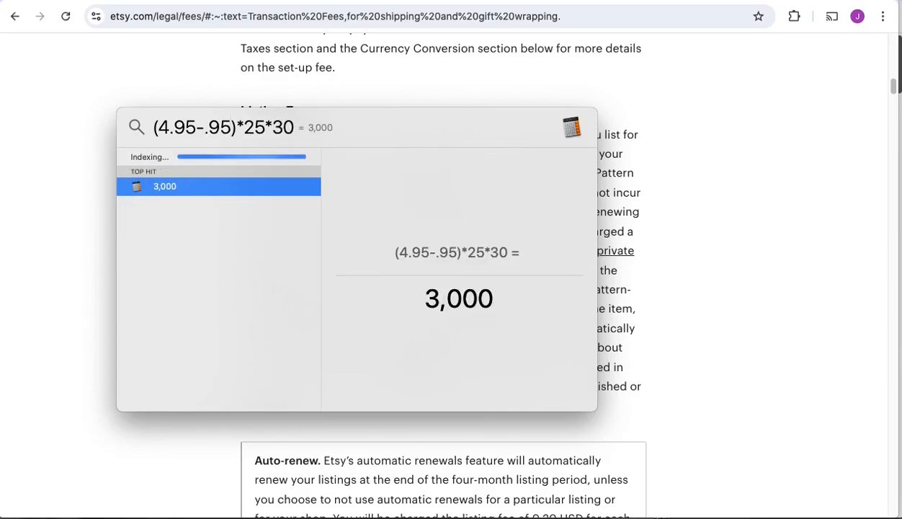
pyautogui.moveTo(419, 301); pyautogui.dragTo(538, 291)
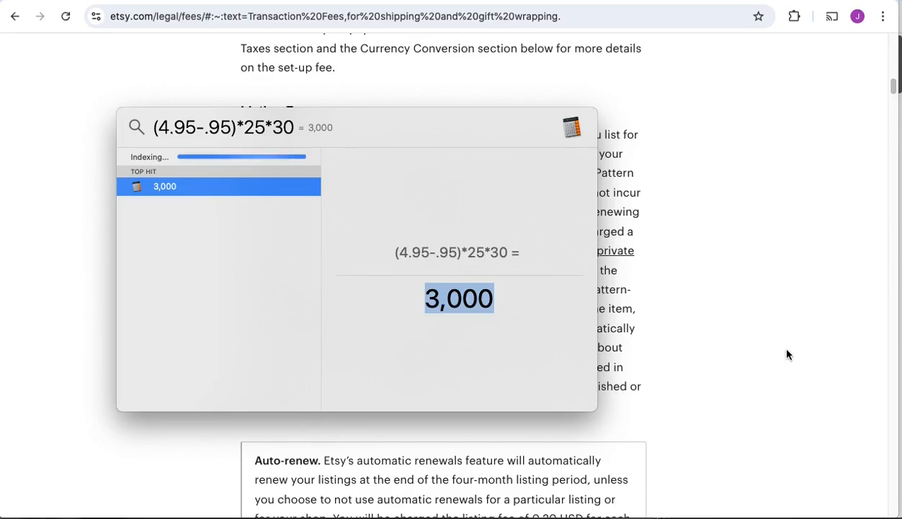
pyautogui.press('Escape')
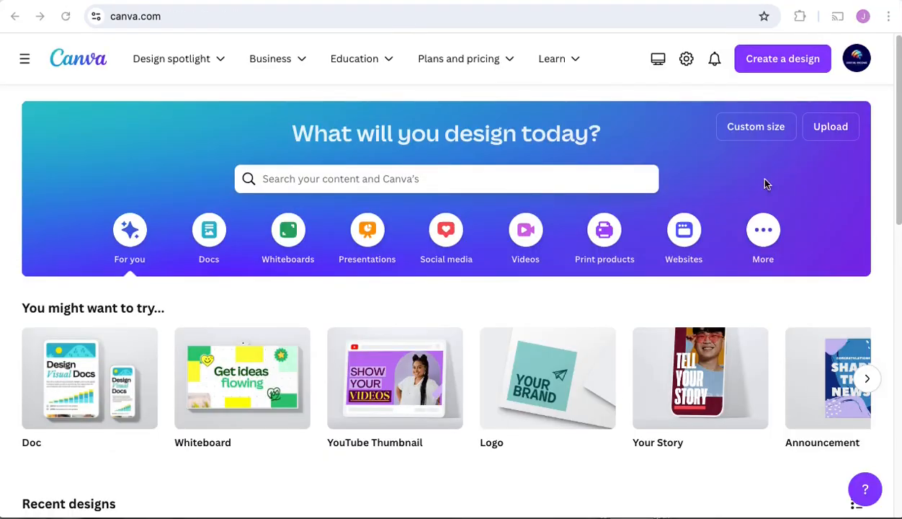
# Step: Switch to Canva and create a new custom-size design 8.5 in wide and 11 in high
pyautogui.click(776, 63)
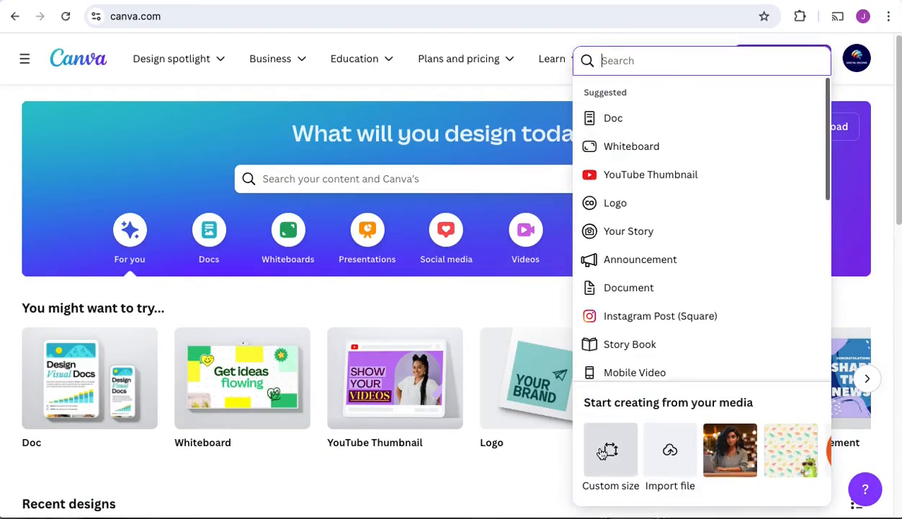
pyautogui.click(597, 441)
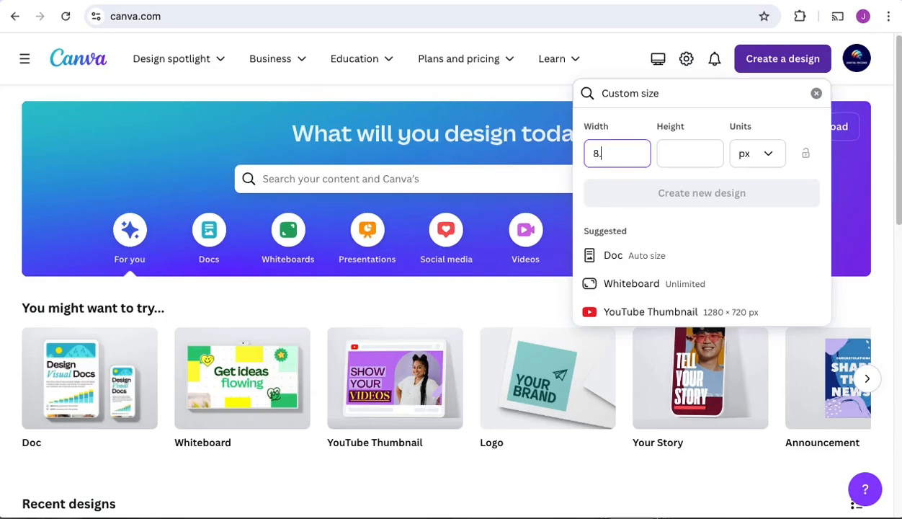
pyautogui.click(664, 158)
pyautogui.write('1')
pyautogui.click(757, 153)
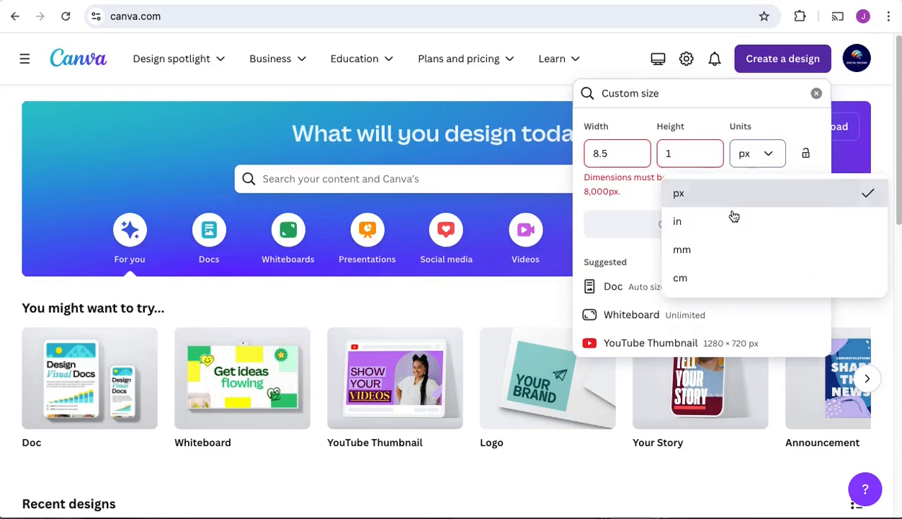
pyautogui.click(733, 216)
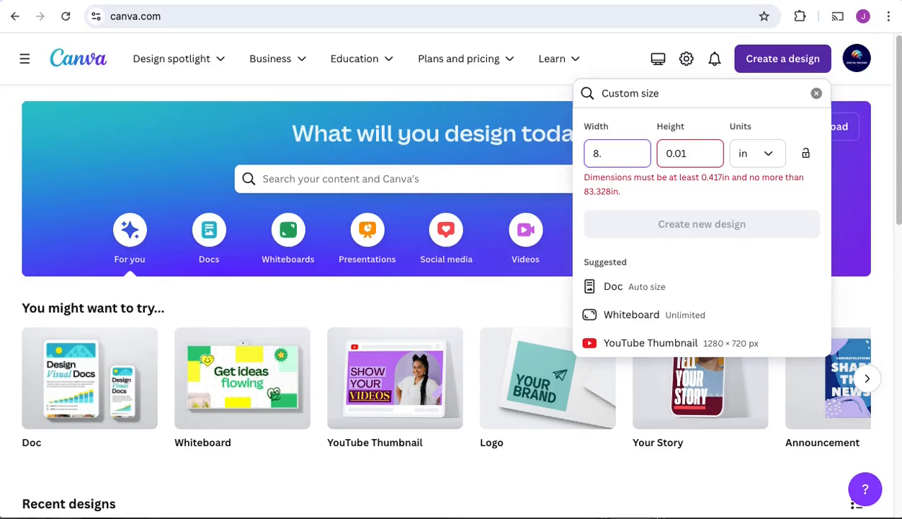
pyautogui.write('11')
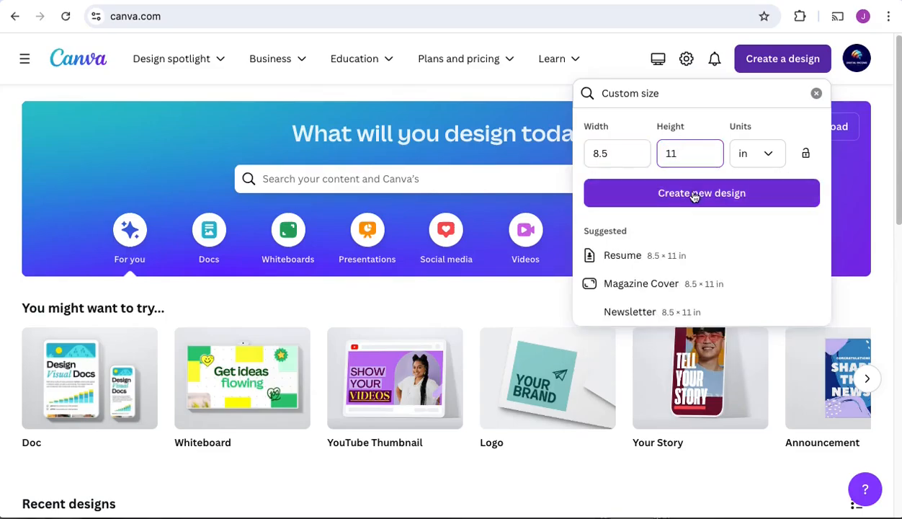
pyautogui.click(692, 194)
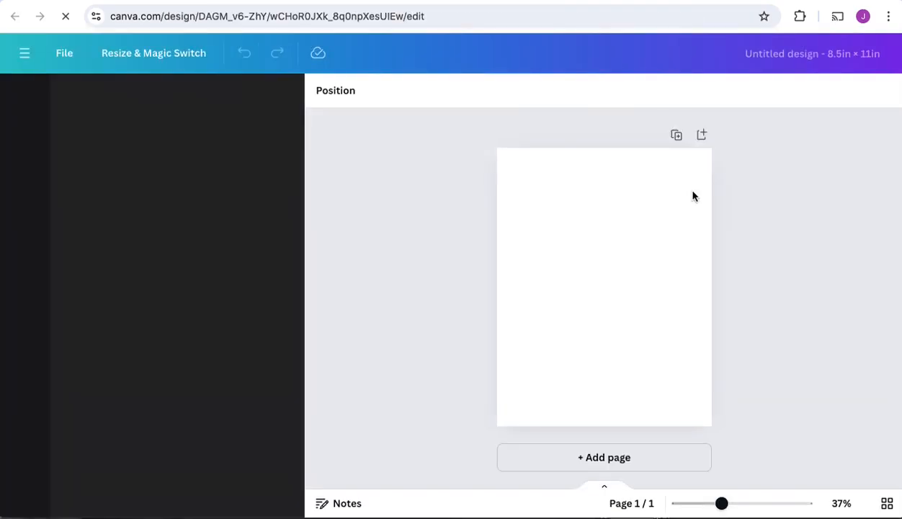
# Step: Search the templates for food journal and food tracker daily, and apply the Soft Brown Nature Daily Food Tracker template to the page
pyautogui.click(105, 99)
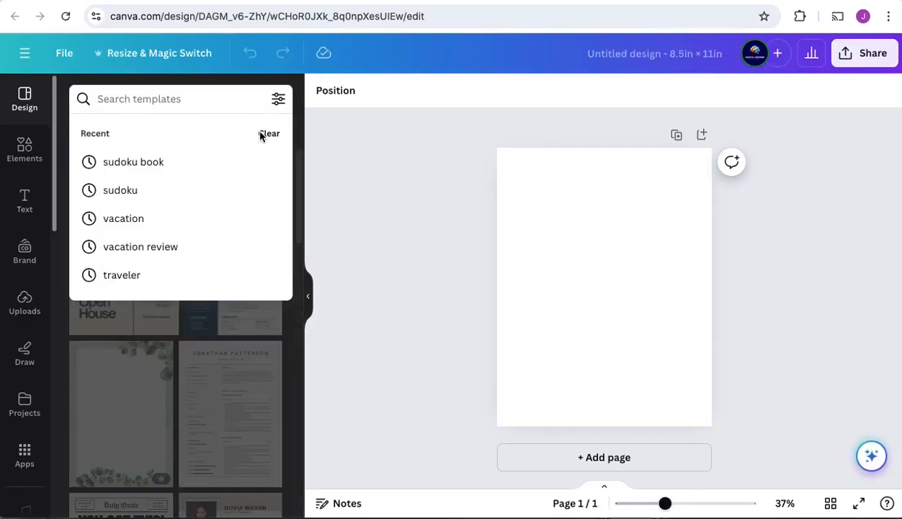
pyautogui.click(269, 133)
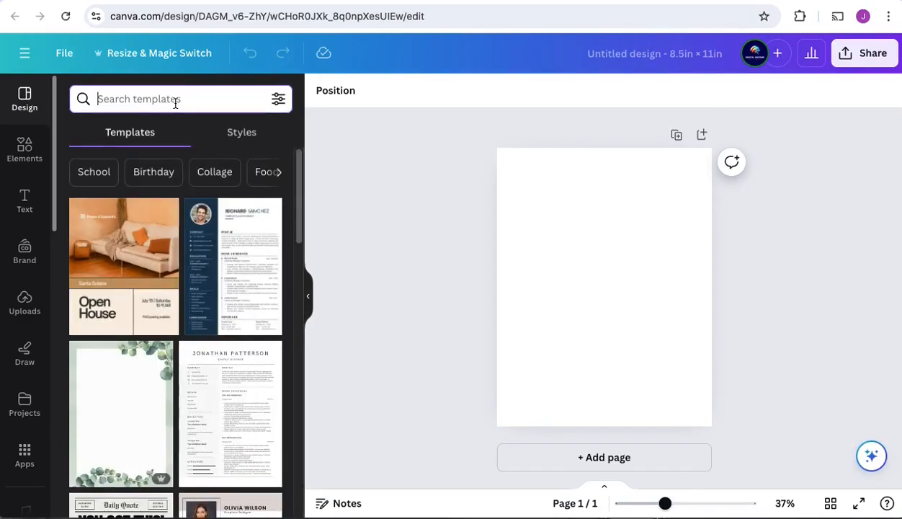
pyautogui.write('food journal')
pyautogui.press('Return')
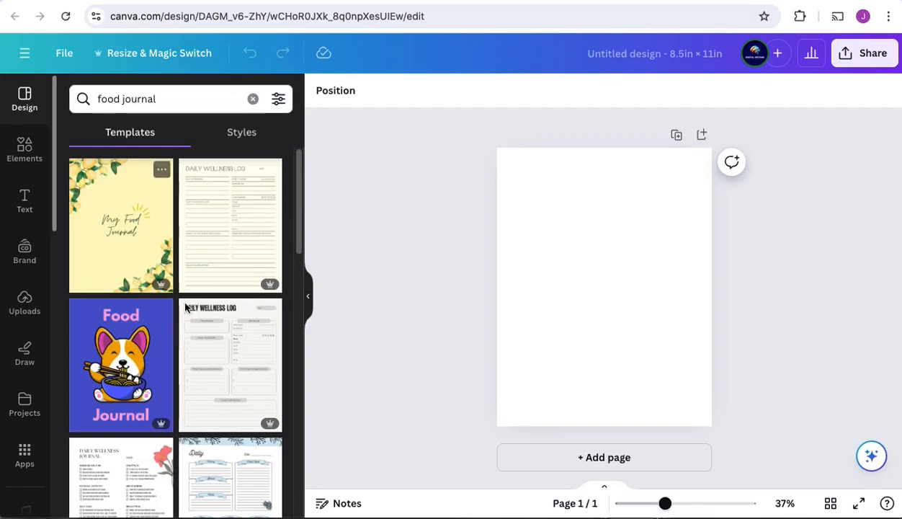
pyautogui.scroll(-3, 217, 327)
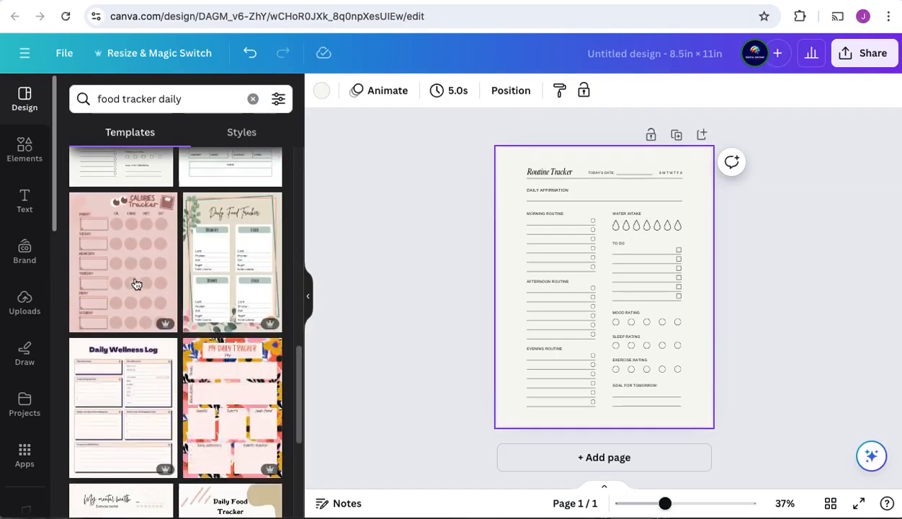
pyautogui.click(211, 278)
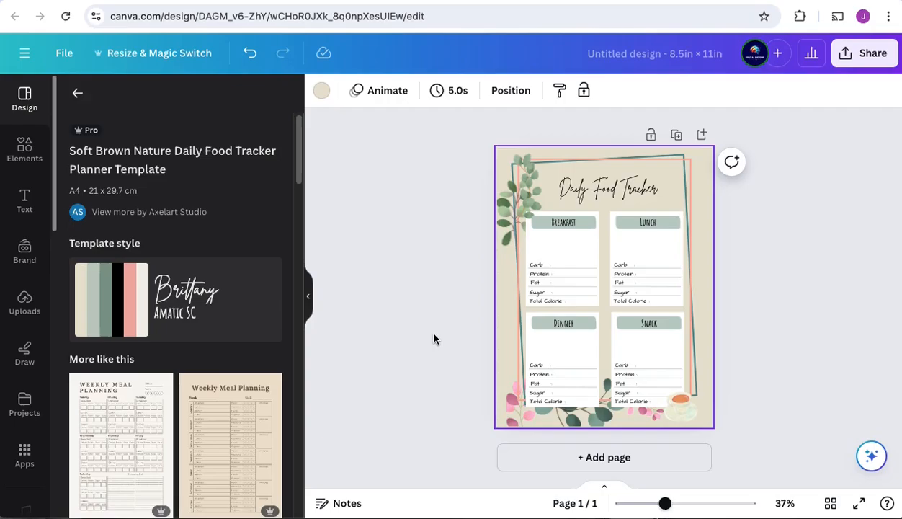
# Step: Replace the Daily Food Tracker heading text at the head of the page with Food
pyautogui.moveTo(664, 502); pyautogui.dragTo(682, 503)
pyautogui.click(308, 295)
pyautogui.scroll(-3, 548, 262)
pyautogui.scroll(4, 491, 178)
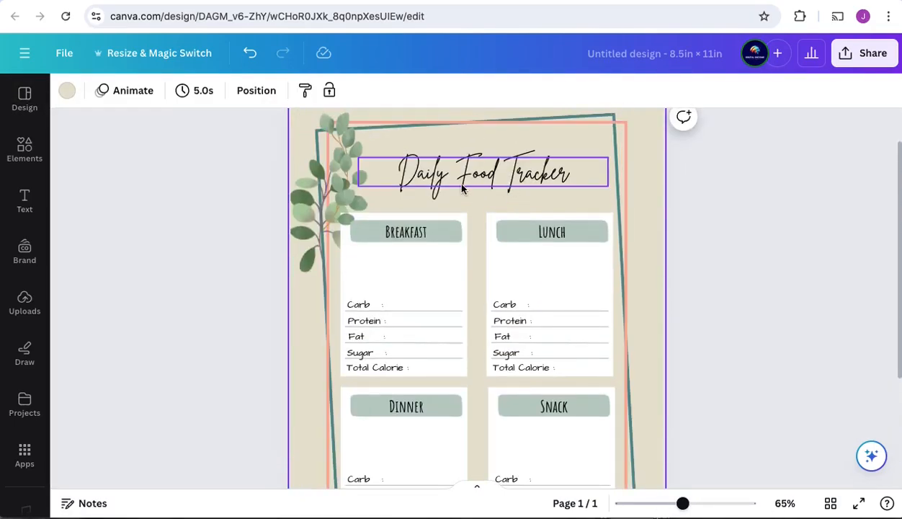
pyautogui.doubleClick(469, 183)
pyautogui.write('Food')
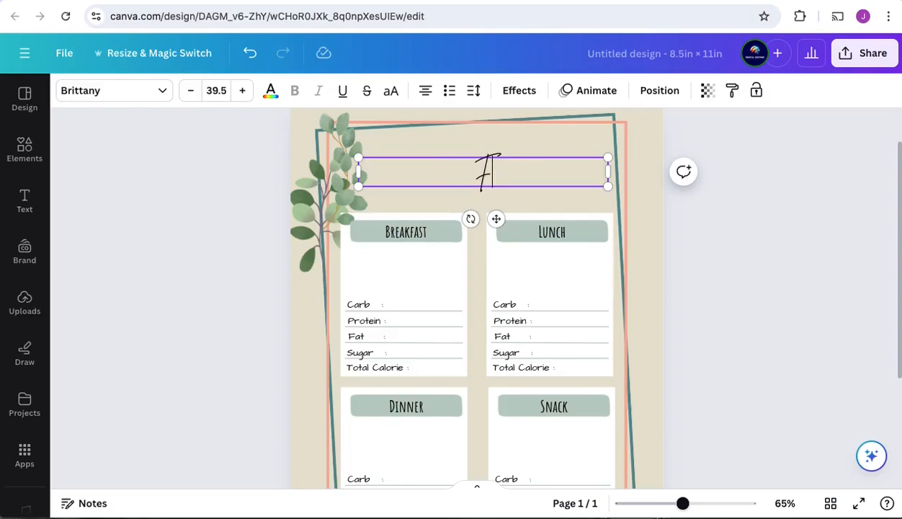
# Step: Delete the Carb, Protein, Fat, Sugar and Total Calorie labels from the Breakfast box, keeping its writing lines
pyautogui.scroll(-3, 775, 304)
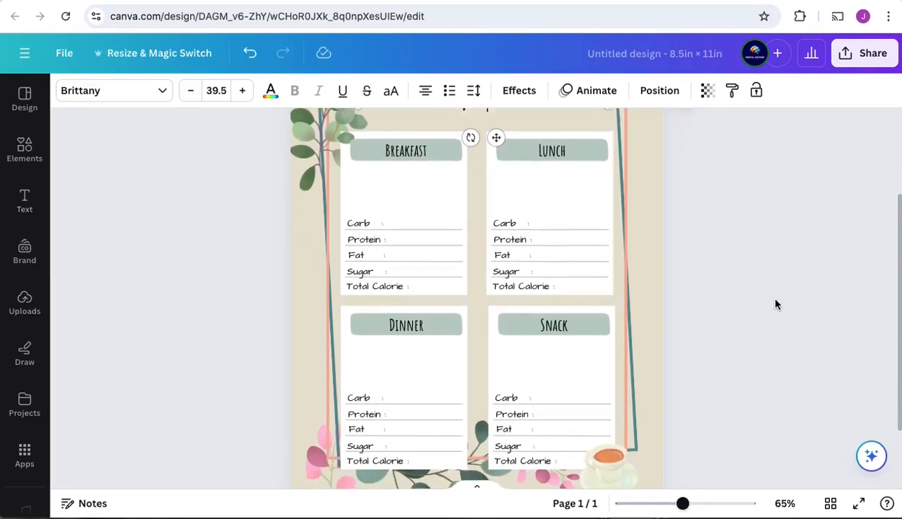
pyautogui.click(376, 215)
pyautogui.click(369, 222)
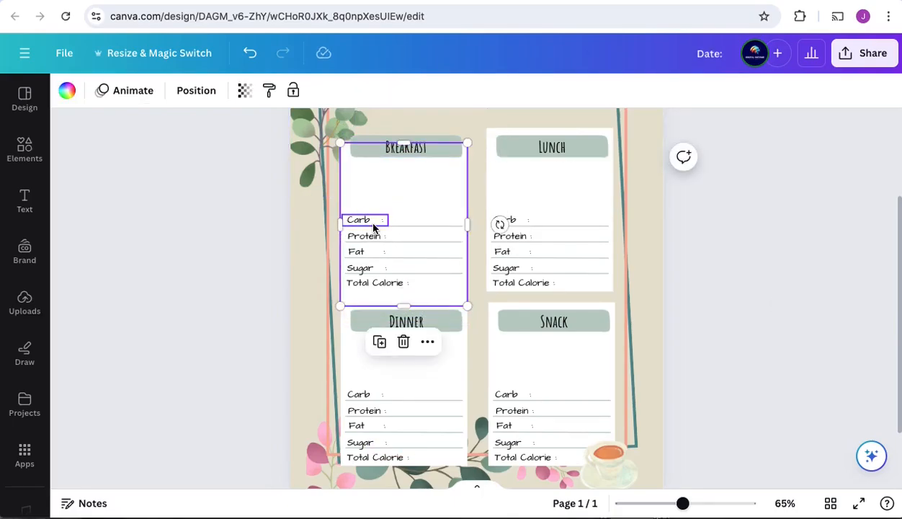
pyautogui.keyDown('shift'); pyautogui.click(372, 237); pyautogui.keyUp('shift')
pyautogui.keyDown('shift'); pyautogui.click(357, 252); pyautogui.keyUp('shift')
pyautogui.keyDown('shift'); pyautogui.click(361, 268); pyautogui.keyUp('shift')
pyautogui.keyDown('shift'); pyautogui.click(371, 283); pyautogui.keyUp('shift')
pyautogui.press('Delete')
# Step: Delete the Carb, Protein, Fat, Sugar and Total Calorie labels from the Lunch box
pyautogui.click(514, 219)
pyautogui.keyDown('shift'); pyautogui.click(512, 236); pyautogui.keyUp('shift')
pyautogui.keyDown('shift'); pyautogui.click(509, 253); pyautogui.keyUp('shift')
pyautogui.keyDown('shift'); pyautogui.click(509, 269); pyautogui.keyUp('shift')
pyautogui.keyDown('shift'); pyautogui.click(511, 284); pyautogui.keyUp('shift')
pyautogui.press('Delete')
# Step: Delete the five nutrition labels from the Dinner box, keeping its writing lines
pyautogui.scroll(-3, 476, 303)
pyautogui.click(351, 323)
pyautogui.keyDown('shift'); pyautogui.click(353, 385); pyautogui.keyUp('shift')
pyautogui.press('Delete')
# Step: Delete the five nutrition labels from the Snack box and the coffee cup graphic at its corner
pyautogui.click(507, 324)
pyautogui.keyDown('shift'); pyautogui.click(507, 338); pyautogui.keyUp('shift')
pyautogui.keyDown('shift'); pyautogui.click(507, 351); pyautogui.keyUp('shift')
pyautogui.keyDown('shift'); pyautogui.click(507, 361); pyautogui.keyUp('shift')
pyautogui.click(575, 344)
pyautogui.click(499, 320)
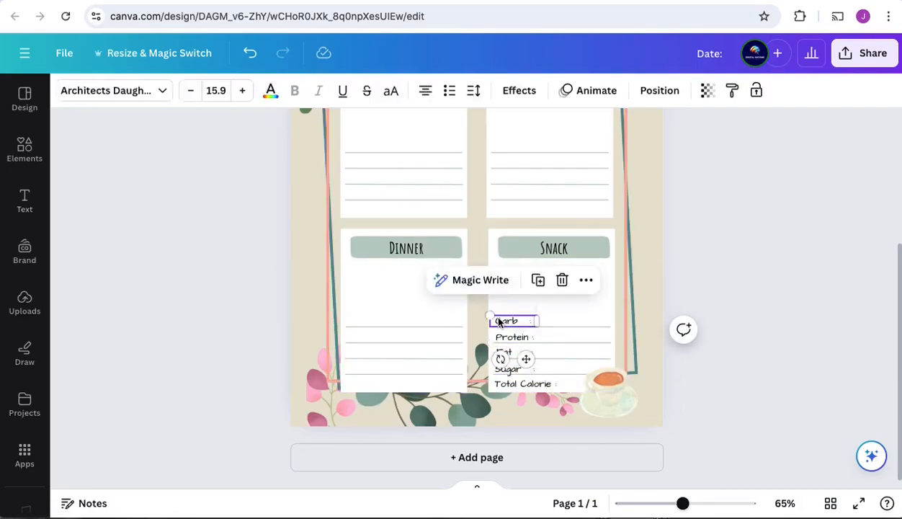
pyautogui.keyDown('shift'); pyautogui.click(508, 337); pyautogui.keyUp('shift')
pyautogui.keyDown('shift'); pyautogui.click(505, 352); pyautogui.keyUp('shift')
pyautogui.keyDown('shift'); pyautogui.click(507, 368); pyautogui.keyUp('shift')
pyautogui.keyDown('shift'); pyautogui.click(519, 383); pyautogui.keyUp('shift')
pyautogui.press('Delete')
pyautogui.click(609, 386)
pyautogui.press('Delete')
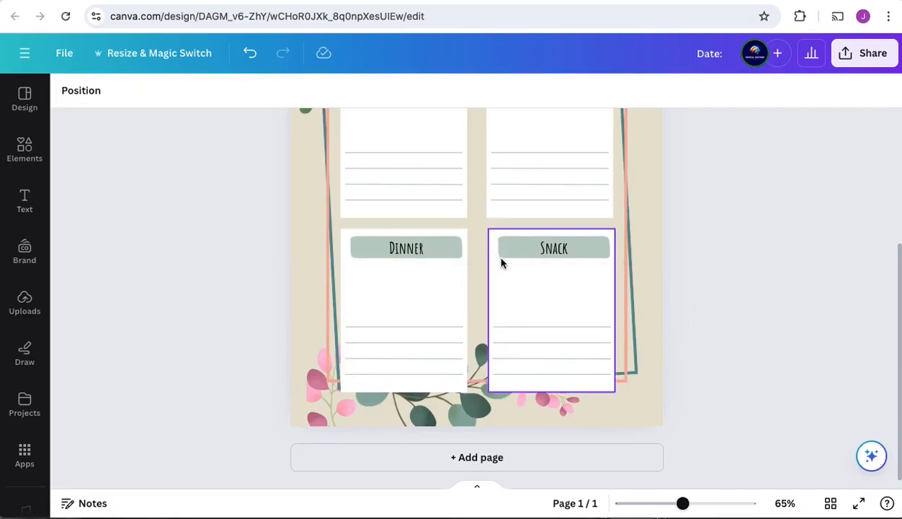
# Step: Duplicate the Snack header with its banner, place the copy midway down the Snack box, and change its text to Water intake
pyautogui.click(503, 257)
pyautogui.keyDown('shift'); pyautogui.click(545, 247); pyautogui.keyUp('shift')
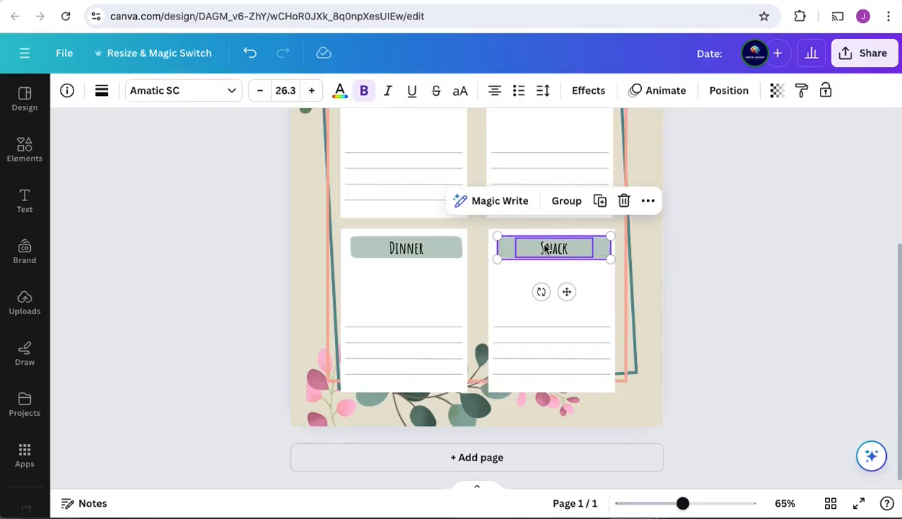
pyautogui.hotkey('ctrl', 'd')
pyautogui.moveTo(559, 252); pyautogui.dragTo(545, 314)
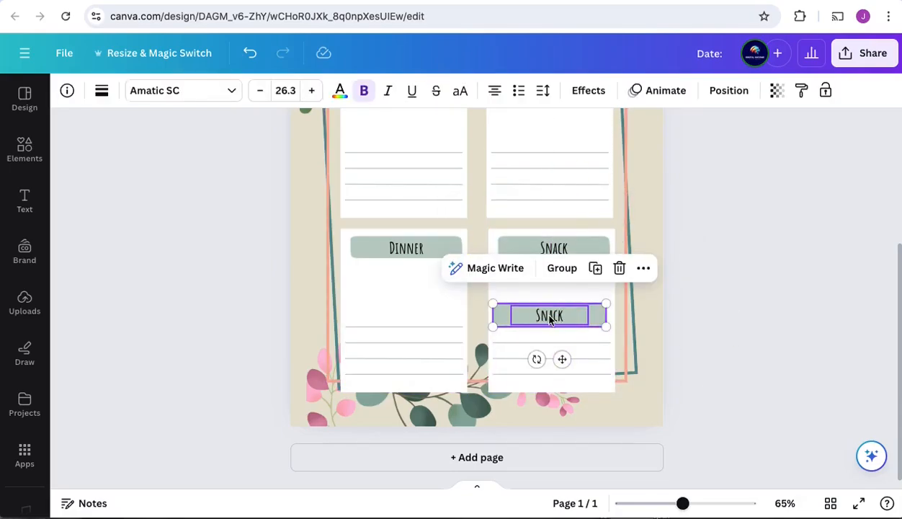
pyautogui.doubleClick(549, 317)
pyautogui.write('Water intake')
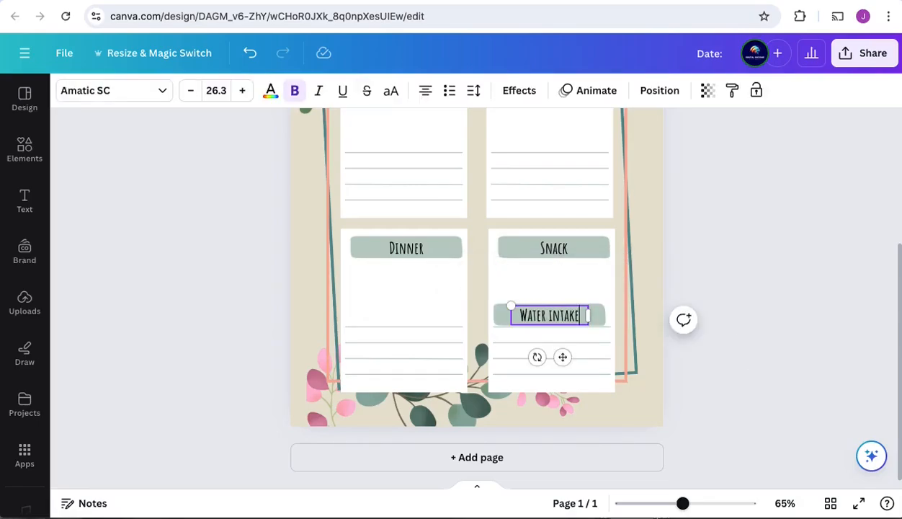
# Step: Delete the writing lines directly beneath the Water intake header
pyautogui.click(504, 334)
pyautogui.click(500, 331)
pyautogui.press('Delete')
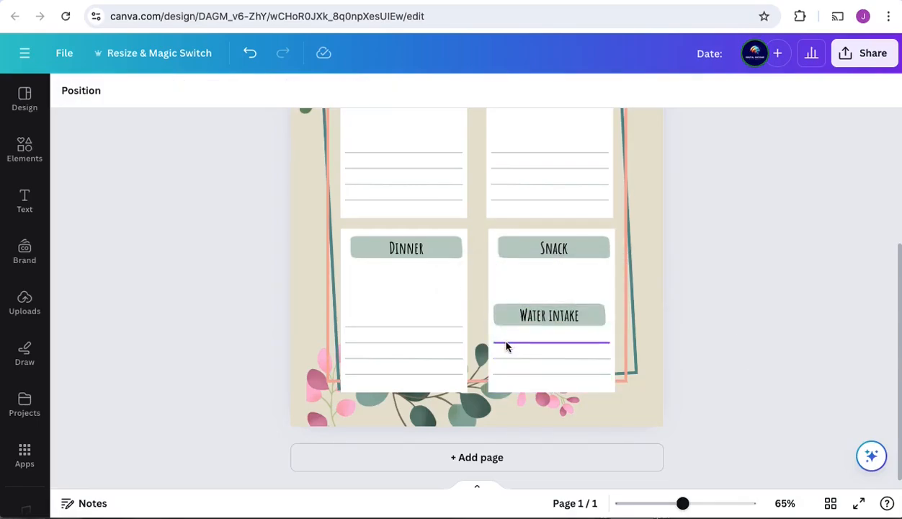
pyautogui.click(506, 344)
pyautogui.press('Delete')
# Step: Place three writing lines between the Snack and Water intake headers and clear the remaining lines below Water intake
pyautogui.rightClick(504, 342)
pyautogui.click(542, 158)
pyautogui.click(542, 273)
pyautogui.press('Escape')
pyautogui.hotkey('ctrl', 'z')
pyautogui.click(562, 341)
pyautogui.hotkey('ctrl', 'v')
pyautogui.moveTo(560, 348); pyautogui.dragTo(556, 379)
pyautogui.hotkey('ctrl', 'v')
pyautogui.click(566, 343)
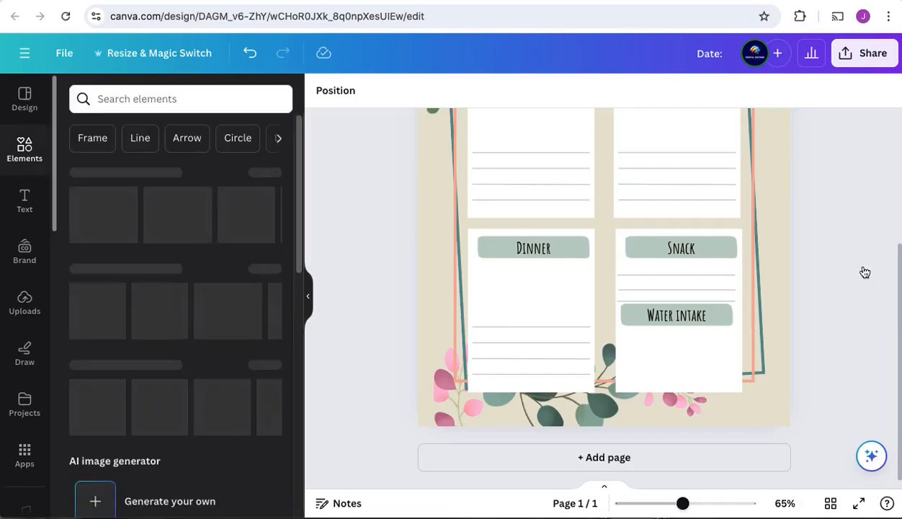
# Step: Search the design elements for water glass and browse the full set of graphics for a simple glass icon
pyautogui.scroll(3, 801, 294)
pyautogui.press('Tab')
pyautogui.scroll(-2, 809, 243)
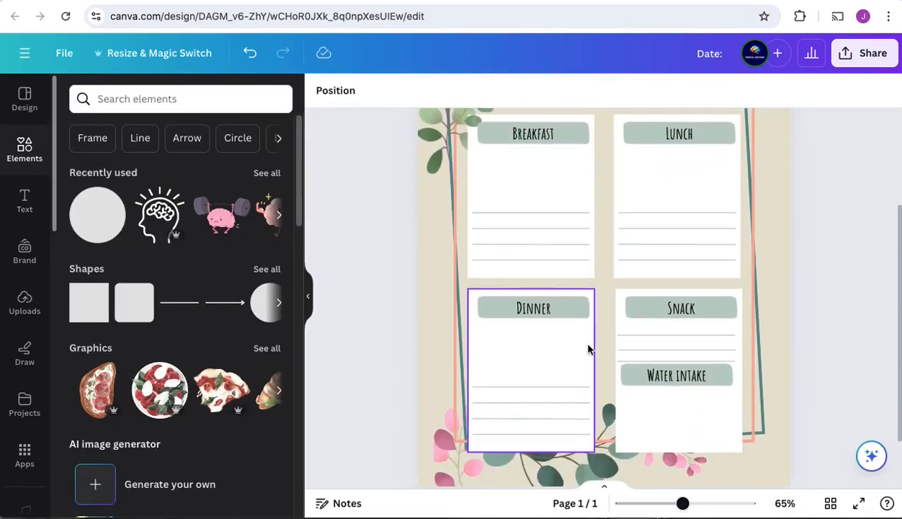
pyautogui.click(115, 99)
pyautogui.write('water glass')
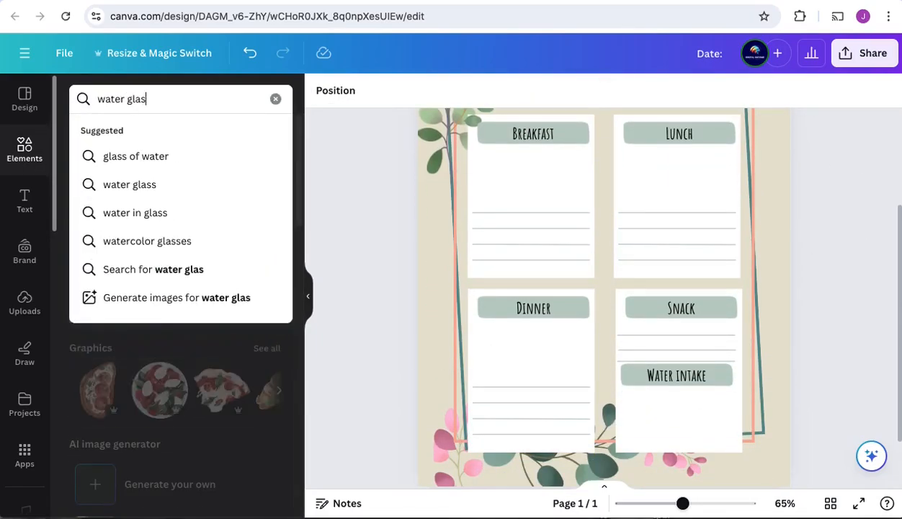
pyautogui.press('Return')
pyautogui.click(266, 207)
pyautogui.scroll(-5, 175, 284)
pyautogui.scroll(-2, 175, 284)
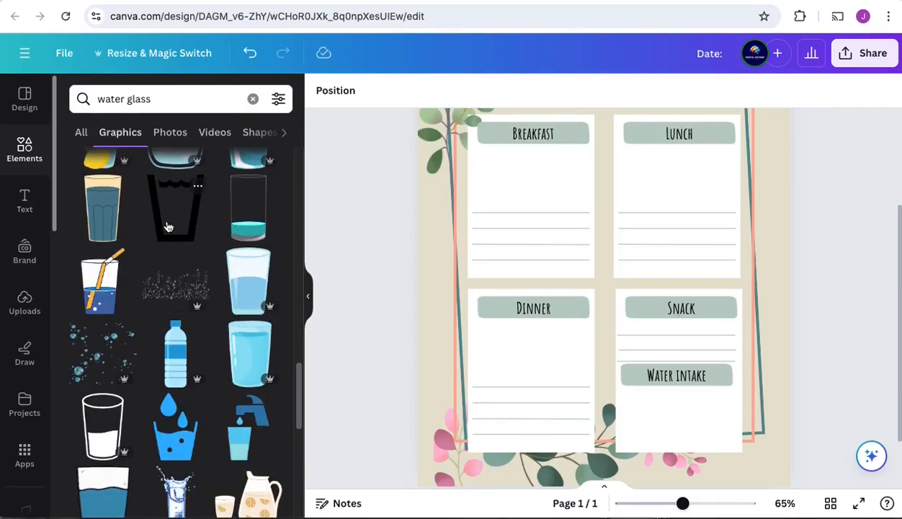
# Step: Insert the black outline water glass graphic, shrink it to icon size, and place it below the Water intake header at the row's start
pyautogui.click(168, 227)
pyautogui.moveTo(684, 151); pyautogui.dragTo(551, 328)
pyautogui.moveTo(550, 364); pyautogui.dragTo(646, 443)
pyautogui.click(871, 383)
pyautogui.click(634, 403)
# Step: Duplicate the glass icon and arrange the copies into an evenly spaced row of five under the Water intake header
pyautogui.hotkey('ctrl', 'd')
pyautogui.moveTo(642, 409); pyautogui.dragTo(708, 412)
pyautogui.hotkey('ctrl', 'd')
pyautogui.hotkey('ctrl', 'd')
pyautogui.hotkey('ctrl', 'd')
pyautogui.hotkey('ctrl', 'z')
pyautogui.moveTo(657, 451); pyautogui.dragTo(734, 444)
pyautogui.moveTo(695, 410); pyautogui.dragTo(715, 403)
# Step: Select all five glass icons and duplicate them as a second row directly below the first
pyautogui.click(813, 407)
pyautogui.click(697, 403)
pyautogui.click(636, 404)
pyautogui.keyDown('shift'); pyautogui.click(654, 404); pyautogui.keyUp('shift')
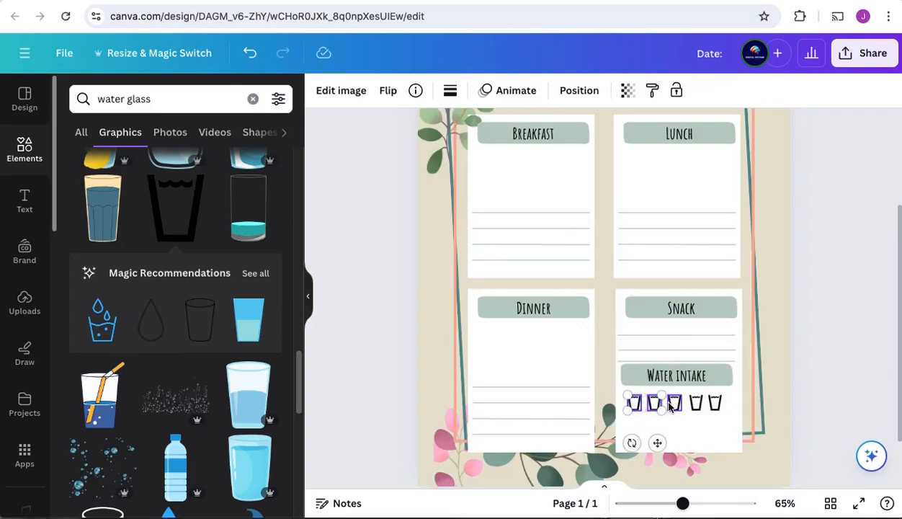
pyautogui.keyDown('shift'); pyautogui.click(672, 404); pyautogui.keyUp('shift')
pyautogui.keyDown('shift'); pyautogui.click(695, 403); pyautogui.keyUp('shift')
pyautogui.keyDown('shift'); pyautogui.click(715, 404); pyautogui.keyUp('shift')
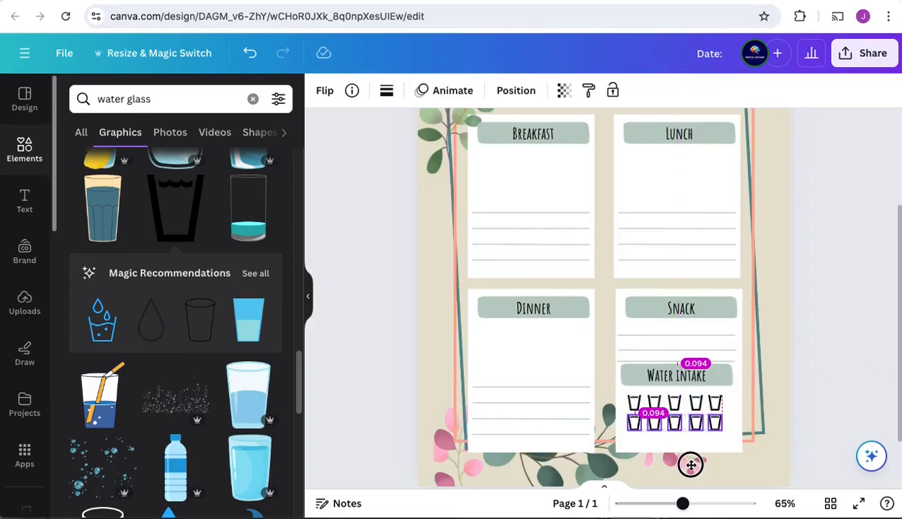
# Step: Delete the fifth glass from both rows, and undo the last accidental change to the remaining glasses
pyautogui.click(714, 422)
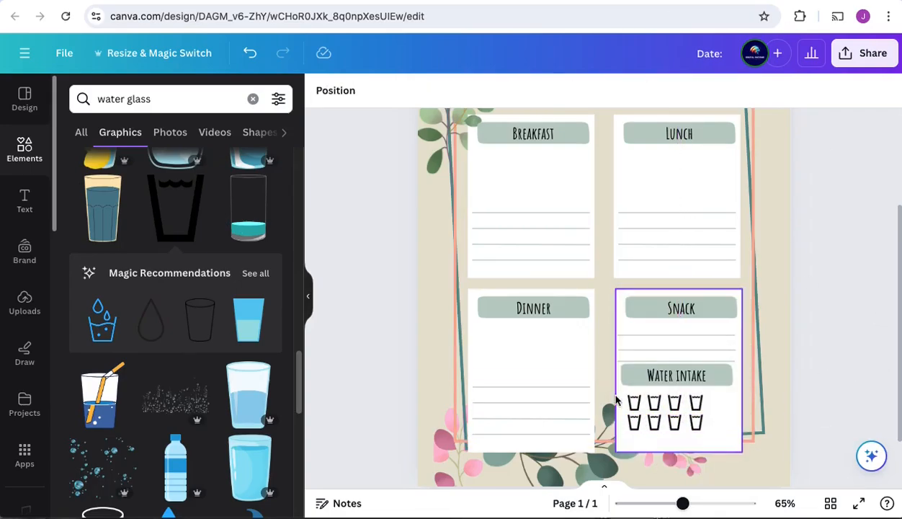
pyautogui.moveTo(619, 395); pyautogui.dragTo(627, 405)
pyautogui.hotkey('ctrl', 'z')
pyautogui.click(864, 363)
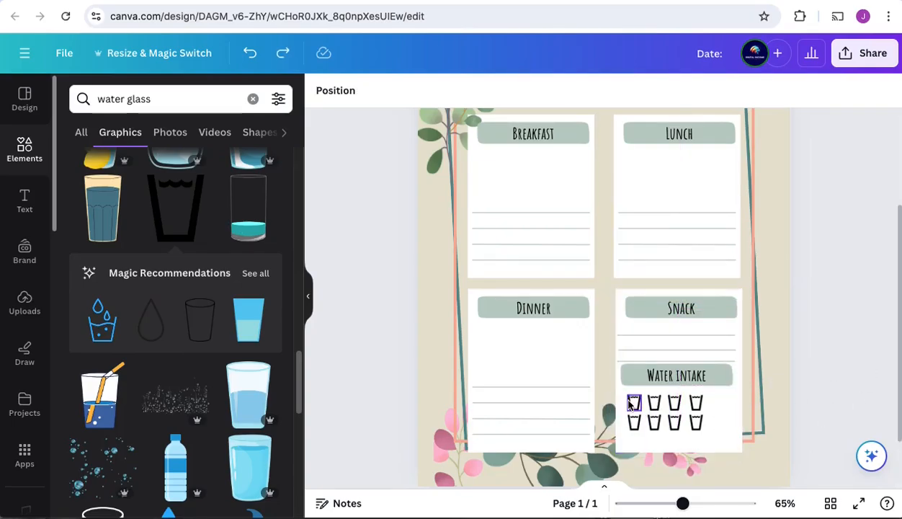
# Step: Select all eight water glass icons and center them as a group beneath the Water intake header
pyautogui.click(631, 404)
pyautogui.keyDown('shift'); pyautogui.click(654, 404); pyautogui.keyUp('shift')
pyautogui.keyDown('shift'); pyautogui.click(675, 404); pyautogui.keyUp('shift')
pyautogui.keyDown('shift'); pyautogui.click(696, 404); pyautogui.keyUp('shift')
pyautogui.keyDown('shift'); pyautogui.click(635, 423); pyautogui.keyUp('shift')
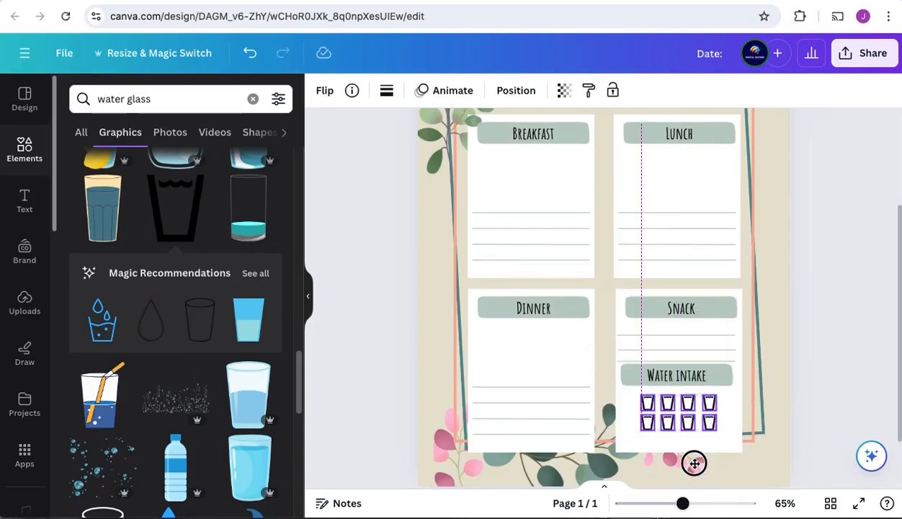
pyautogui.click(832, 324)
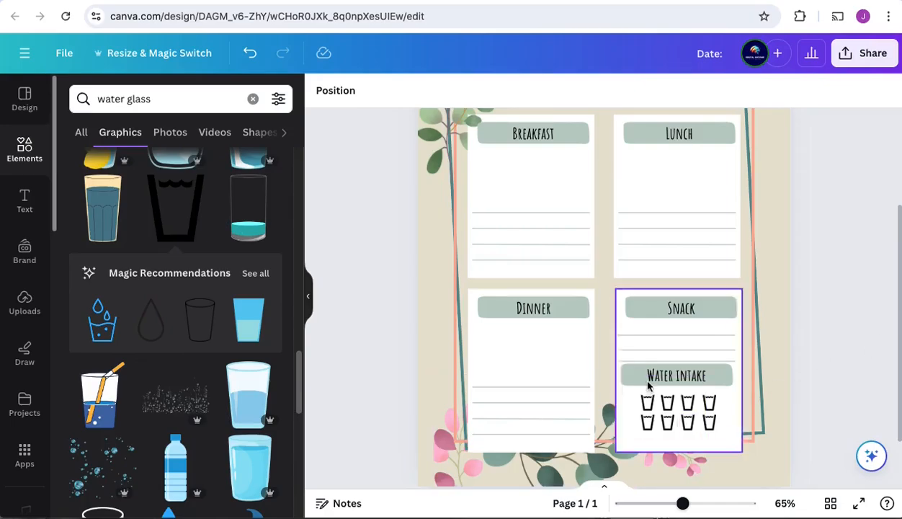
# Step: Shorten the white Snack box so it ends above the Water intake header
pyautogui.click(730, 437)
pyautogui.moveTo(742, 453)
pyautogui.mouseDown()
pyautogui.moveTo(783, 398)
pyautogui.moveTo(743, 451)
pyautogui.mouseUp()
pyautogui.moveTo(680, 452); pyautogui.dragTo(713, 363)
pyautogui.click(635, 440)
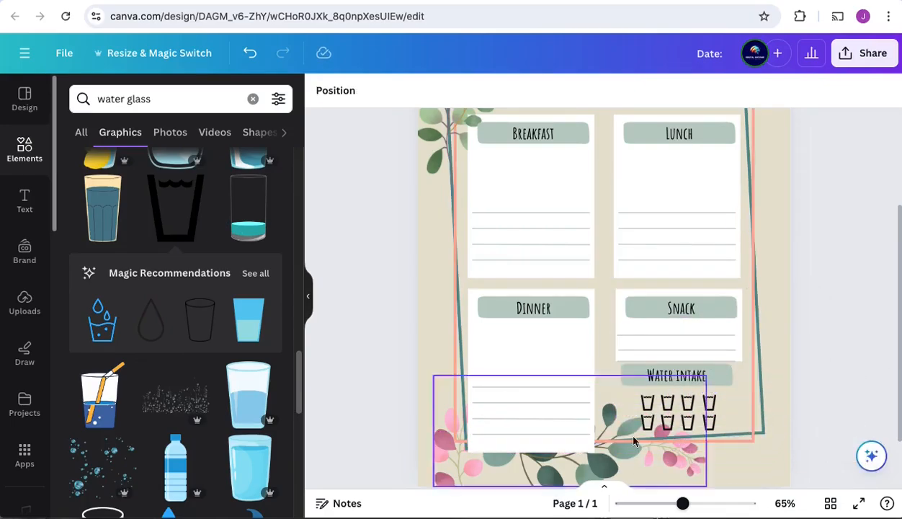
# Step: Move the Water intake text and its green banner slightly down, away from the Snack box, and undo the accidental edit that follows
pyautogui.click(722, 376)
pyautogui.keyDown('shift'); pyautogui.click(701, 374); pyautogui.keyUp('shift')
pyautogui.moveTo(691, 422); pyautogui.dragTo(693, 426)
pyautogui.click(809, 413)
pyautogui.moveTo(654, 397); pyautogui.dragTo(681, 398)
pyautogui.hotkey('ctrl', 'z')
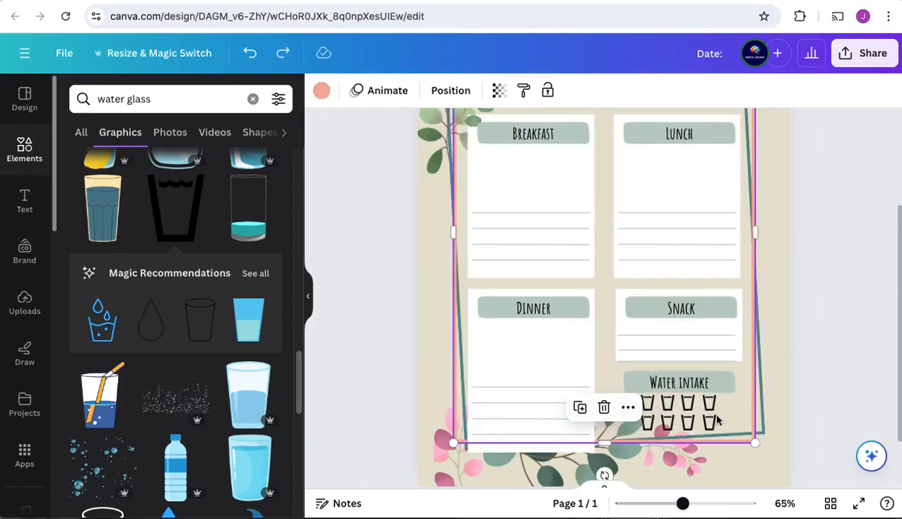
# Step: Select all eight glass icons and shift them slightly down below the Water intake header
pyautogui.click(711, 405)
pyautogui.keyDown('shift'); pyautogui.click(688, 404); pyautogui.keyUp('shift')
pyautogui.keyDown('shift'); pyautogui.click(667, 404); pyautogui.keyUp('shift')
pyautogui.keyDown('shift'); pyautogui.click(648, 403); pyautogui.keyUp('shift')
pyautogui.keyDown('shift'); pyautogui.click(647, 422); pyautogui.keyUp('shift')
pyautogui.keyDown('shift'); pyautogui.click(668, 423); pyautogui.keyUp('shift')
pyautogui.keyDown('shift'); pyautogui.click(688, 423); pyautogui.keyUp('shift')
pyautogui.keyDown('shift'); pyautogui.click(710, 423); pyautogui.keyUp('shift')
pyautogui.moveTo(692, 463); pyautogui.dragTo(694, 471)
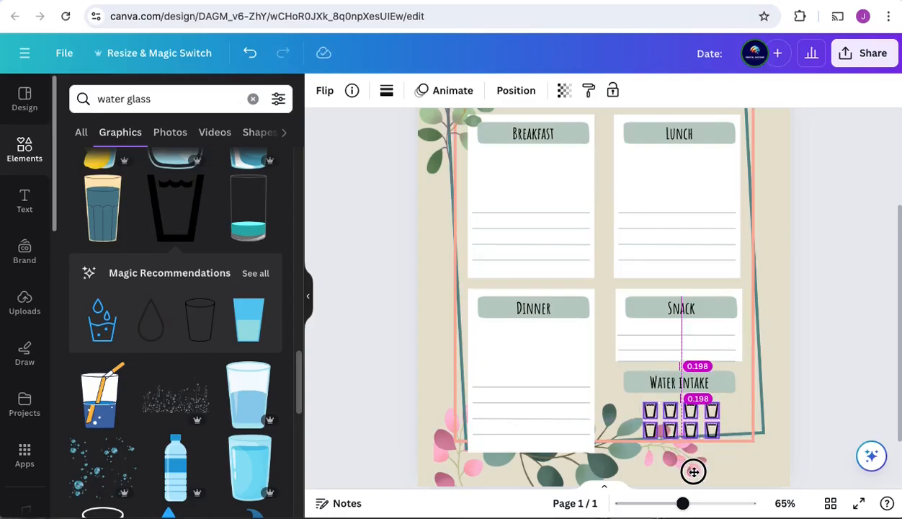
# Step: Duplicate the white Snack box and place the copy over the Water intake section
pyautogui.click(738, 325)
pyautogui.hotkey('ctrl', 'd')
pyautogui.moveTo(729, 342); pyautogui.dragTo(723, 417)
# Step: Adjust the new white box's layer order so it sits behind the Water intake header and glasses but above the frames and flowers
pyautogui.rightClick(723, 417)
pyautogui.moveTo(804, 322)
pyautogui.click(670, 368)
pyautogui.rightClick(725, 403)
pyautogui.moveTo(611, 322)
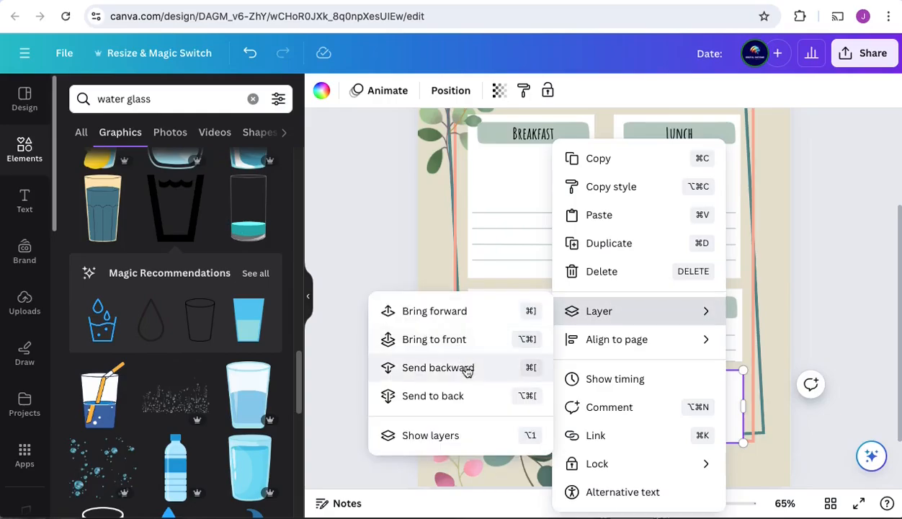
pyautogui.click(463, 368)
pyautogui.rightClick(731, 402)
pyautogui.click(436, 333)
pyautogui.rightClick(727, 404)
pyautogui.click(441, 315)
pyautogui.rightClick(728, 416)
pyautogui.moveTo(605, 313)
pyautogui.click(459, 319)
# Step: Stretch the white Water intake box down until it ends level with the Dinner box
pyautogui.moveTo(743, 443)
pyautogui.mouseDown()
pyautogui.moveTo(746, 452)
pyautogui.moveTo(741, 447)
pyautogui.mouseUp()
pyautogui.moveTo(679, 444); pyautogui.dragTo(681, 457)
pyautogui.click(840, 249)
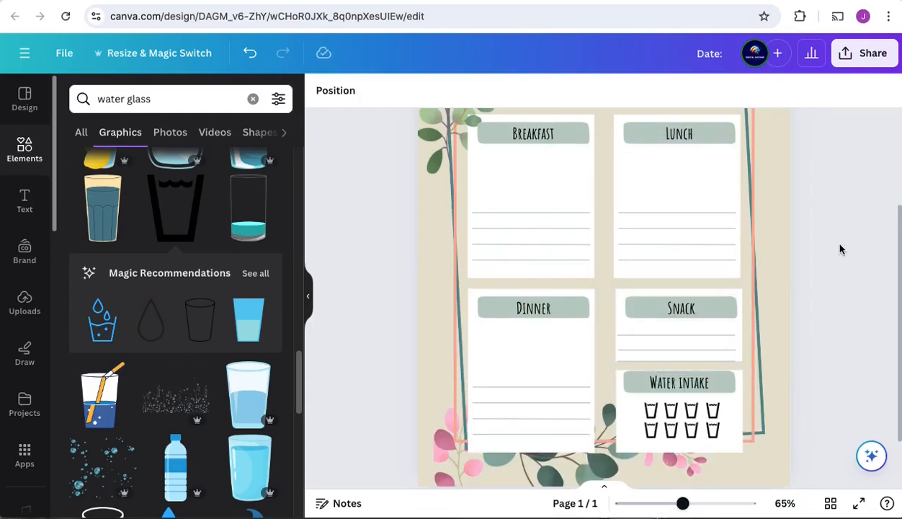
# Step: Extend the white Snack box slightly below its third writing line and align the Water intake box directly beneath it
pyautogui.click(736, 329)
pyautogui.click(849, 282)
pyautogui.click(734, 452)
pyautogui.click(846, 340)
pyautogui.scroll(-2, 800, 239)
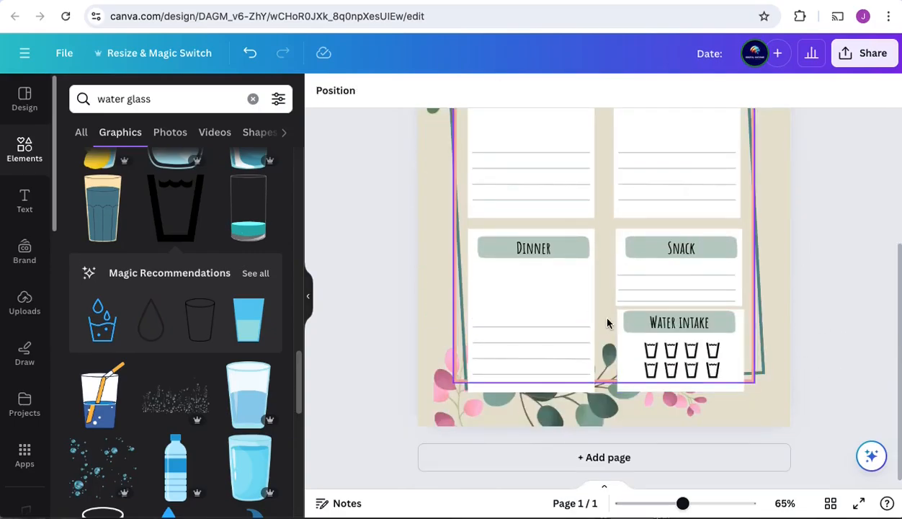
pyautogui.moveTo(755, 398); pyautogui.dragTo(603, 301)
pyautogui.click(842, 289)
pyautogui.moveTo(748, 396); pyautogui.dragTo(630, 316)
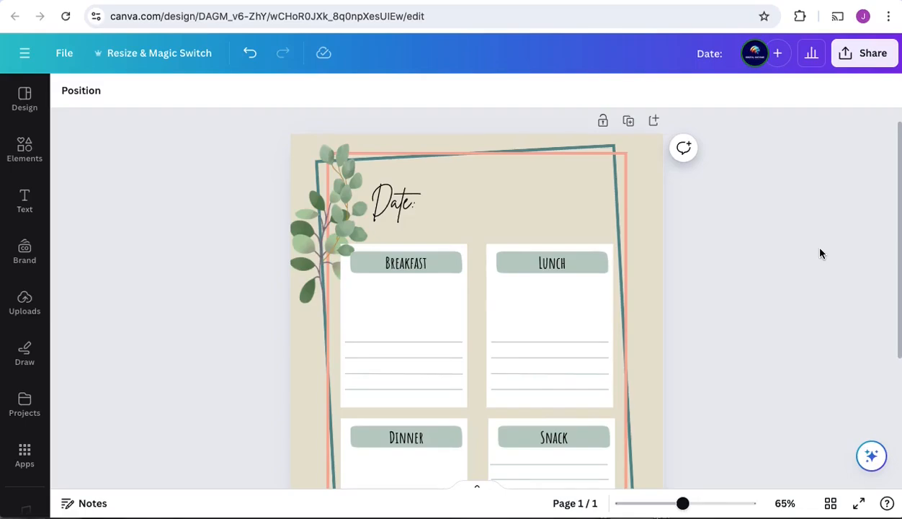
pyautogui.click(819, 253)
pyautogui.scroll(-3, 693, 407)
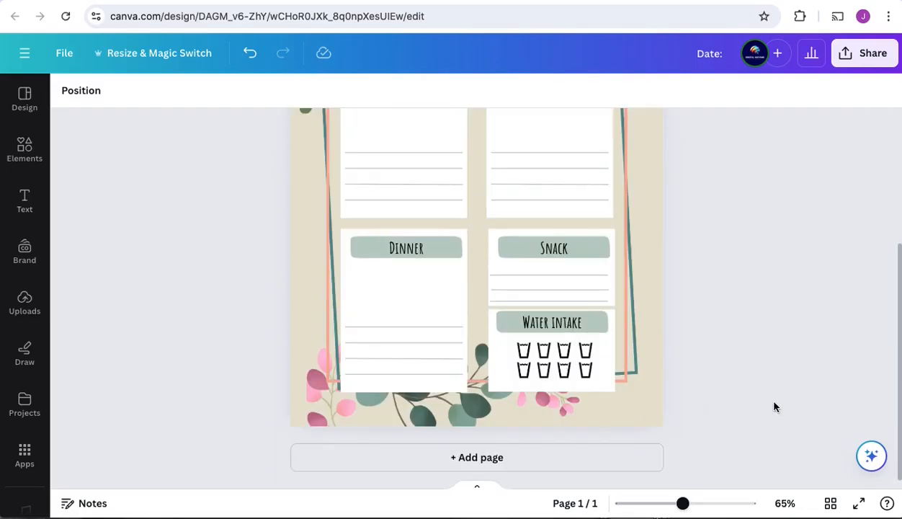
# Step: Add a blank page and move it ahead of the food journal page as page 1
pyautogui.click(593, 456)
pyautogui.moveTo(145, 451); pyautogui.dragTo(87, 453)
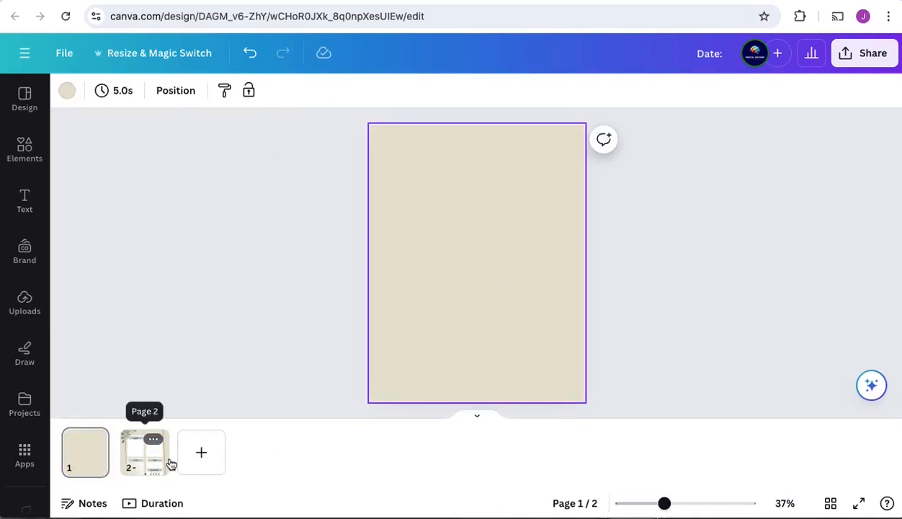
pyautogui.click(477, 415)
pyautogui.scroll(-5, 663, 420)
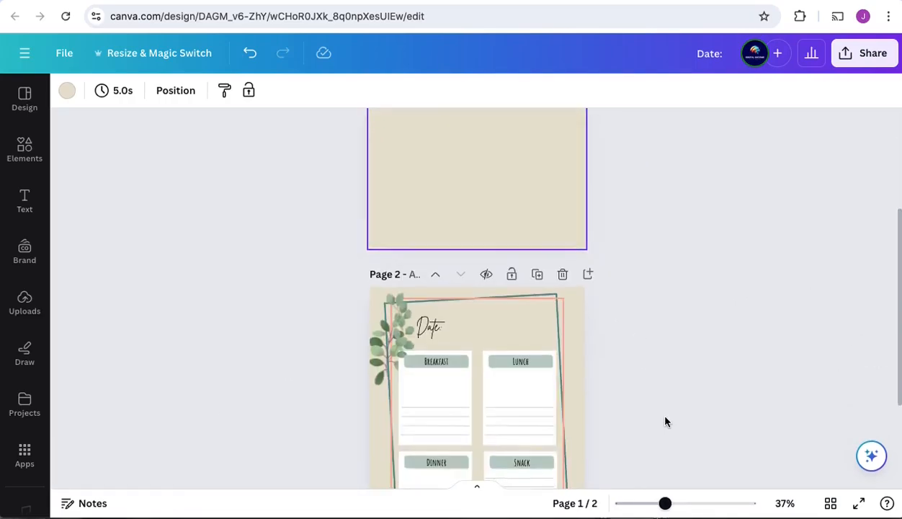
# Step: Copy all elements of the food journal page and paste them onto the blank page 1
pyautogui.moveTo(374, 152); pyautogui.dragTo(569, 426)
pyautogui.press('super+c')
pyautogui.scroll(5, 463, 265)
pyautogui.click(462, 263)
pyautogui.press('super+v')
pyautogui.click(457, 203)
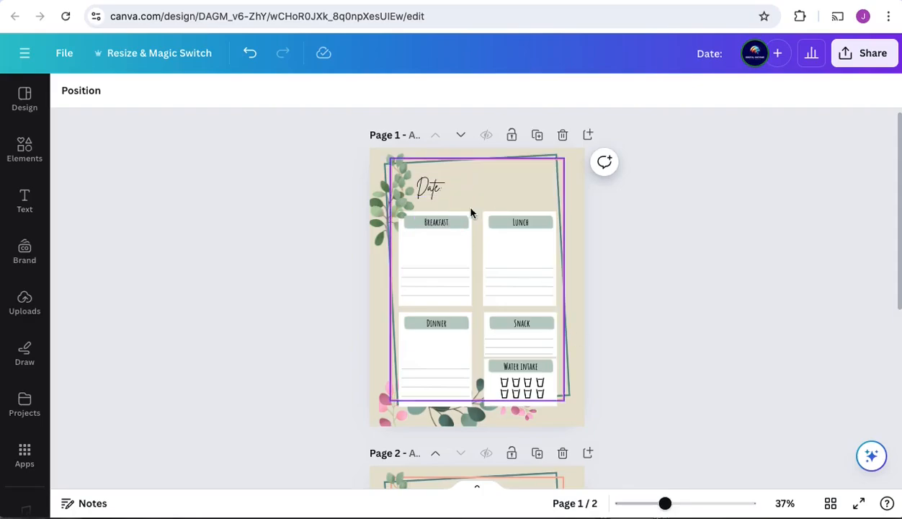
# Step: Delete the Lunch section's white box and green banner on page 1, and undo the accidental move of the pink frame
pyautogui.click(504, 223)
pyautogui.press('Delete')
pyautogui.moveTo(481, 224); pyautogui.dragTo(493, 269)
pyautogui.press('super+z')
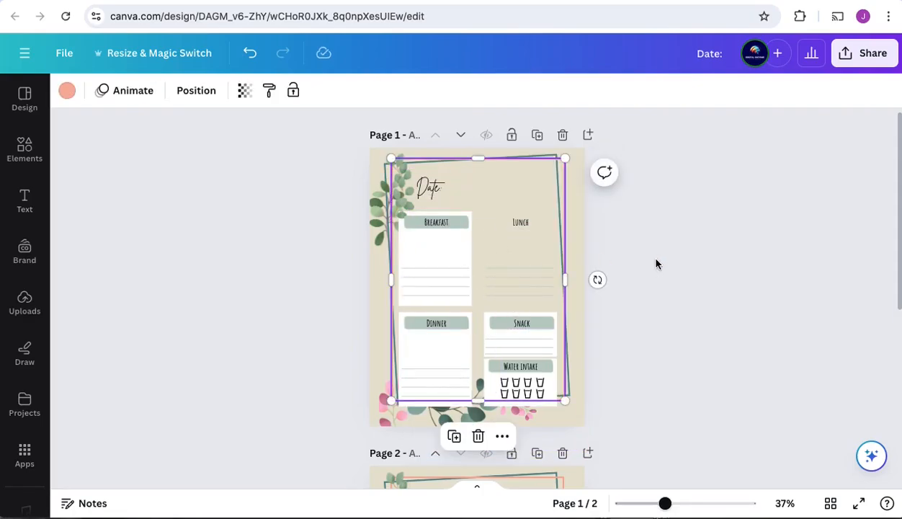
pyautogui.click(657, 263)
# Step: Select the leftover Lunch text and lines plus all Dinner, Snack and Water intake elements on page 1 and delete them
pyautogui.click(509, 222)
pyautogui.keyDown('shift'); pyautogui.click(494, 268); pyautogui.keyUp('shift')
pyautogui.keyDown('shift'); pyautogui.click(496, 276); pyautogui.keyUp('shift')
pyautogui.keyDown('shift'); pyautogui.click(500, 286); pyautogui.keyUp('shift')
pyautogui.keyDown('shift'); pyautogui.click(502, 296); pyautogui.keyUp('shift')
pyautogui.keyDown('shift'); pyautogui.click(508, 323); pyautogui.keyUp('shift')
pyautogui.keyDown('shift'); pyautogui.click(495, 324); pyautogui.keyUp('shift')
pyautogui.keyDown('shift'); pyautogui.click(487, 338); pyautogui.keyUp('shift')
pyautogui.keyDown('shift'); pyautogui.click(492, 349); pyautogui.keyUp('shift')
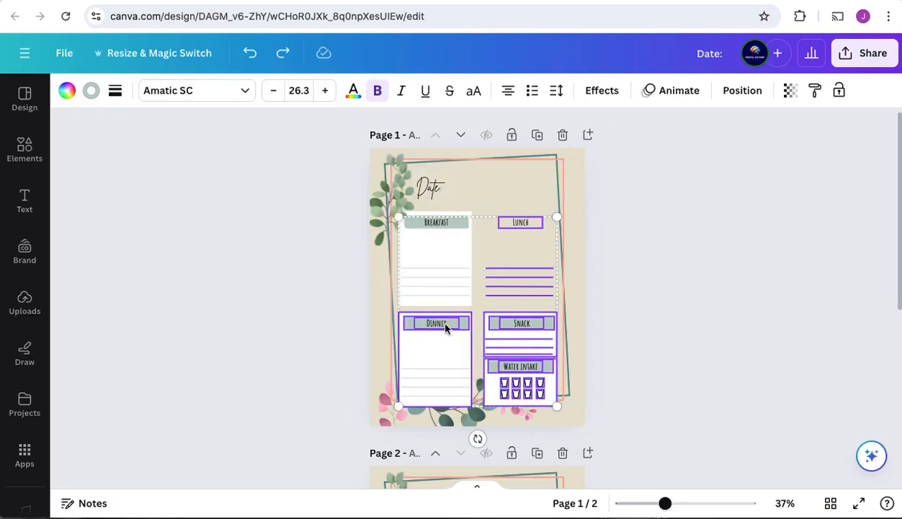
pyautogui.press('Delete')
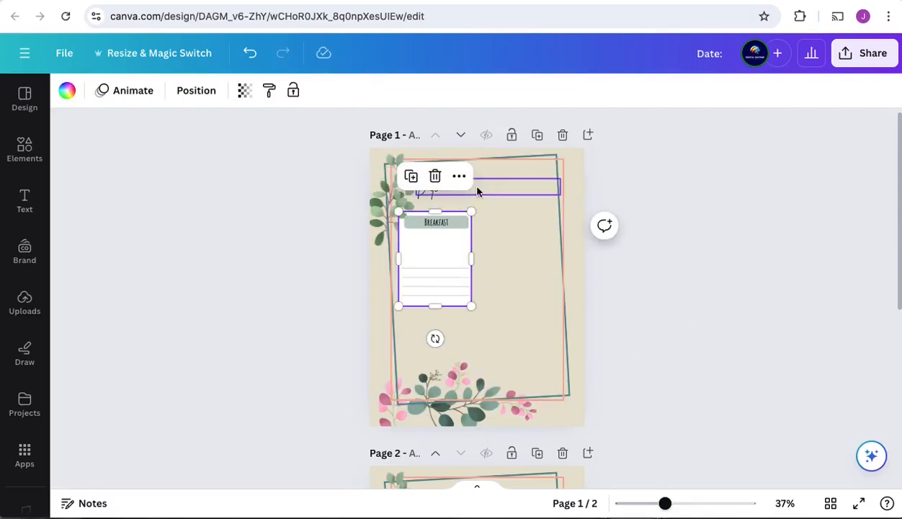
# Step: Change page 1's Date heading to Weekly Status and enlarge the white Breakfast box to fill most of the frame
pyautogui.doubleClick(477, 190)
pyautogui.write('Weekly Status')
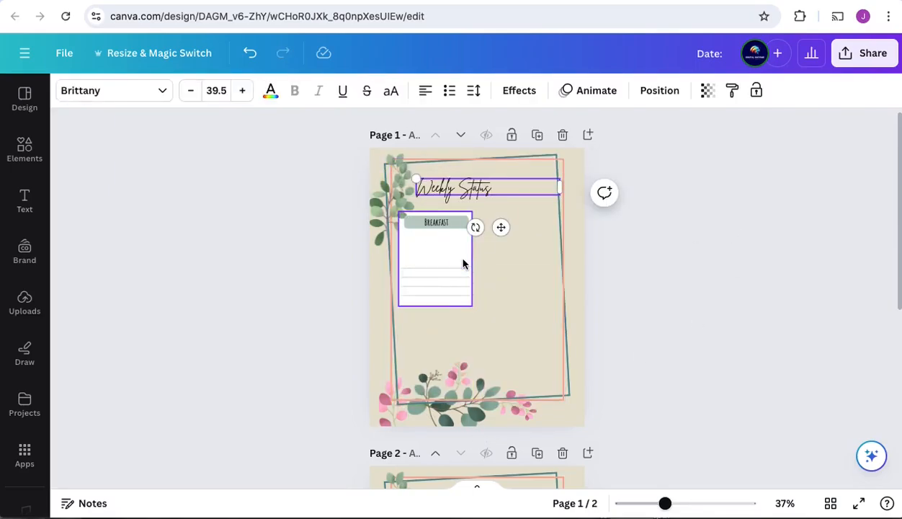
pyautogui.click(462, 264)
pyautogui.moveTo(472, 259); pyautogui.dragTo(545, 259)
pyautogui.moveTo(470, 306); pyautogui.dragTo(490, 406)
pyautogui.moveTo(542, 307); pyautogui.dragTo(540, 279)
pyautogui.scroll(-5, 831, 329)
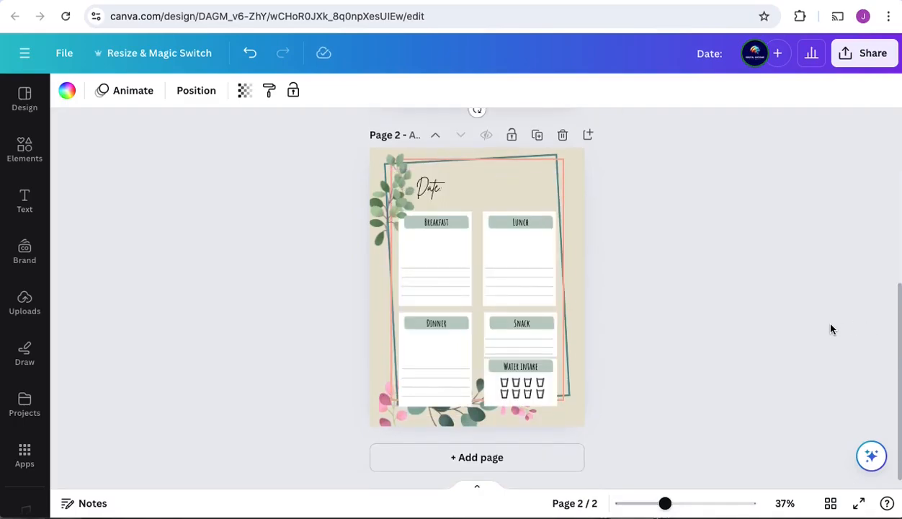
pyautogui.click(510, 160)
pyautogui.moveTo(564, 400); pyautogui.dragTo(572, 413)
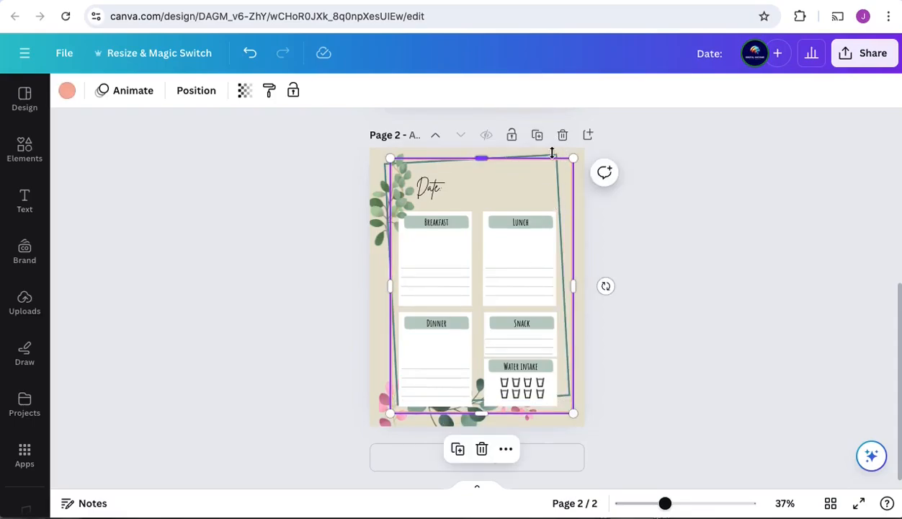
pyautogui.click(691, 380)
pyautogui.hotkey('ctrl', 'z')
pyautogui.moveTo(471, 175); pyautogui.dragTo(471, 158)
pyautogui.click(634, 354)
pyautogui.scroll(-4, 634, 356)
pyautogui.scroll(1, 680, 324)
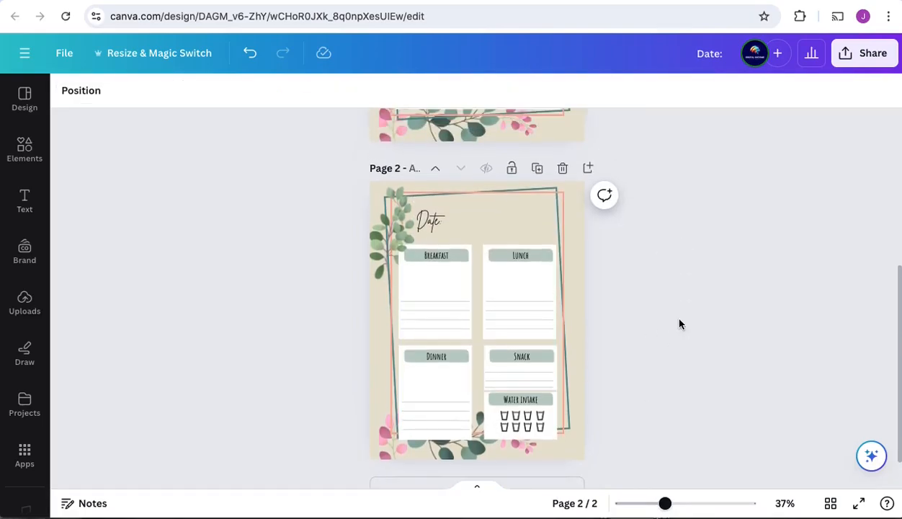
# Step: Change the Breakfast label on page 1 to Week 1
pyautogui.scroll(4, 642, 260)
pyautogui.click(437, 203)
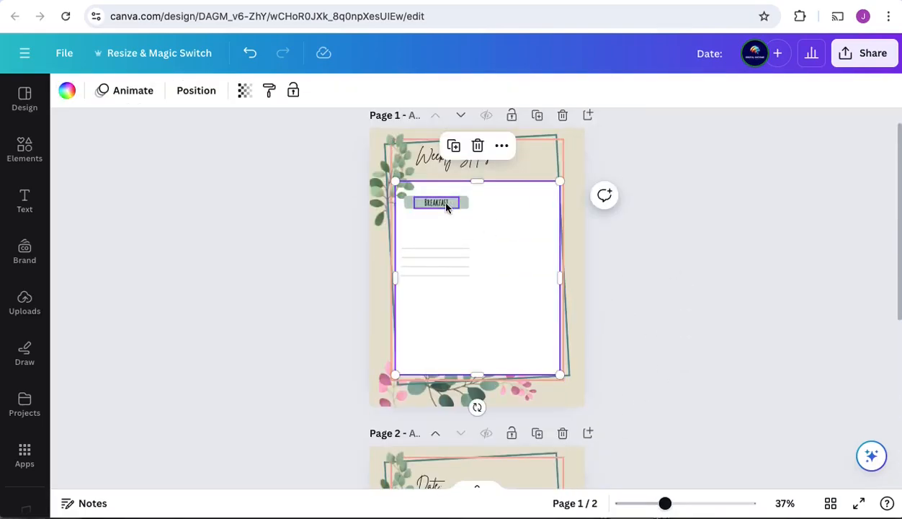
pyautogui.click(434, 203)
pyautogui.doubleClick(433, 204)
pyautogui.write('WEEK 1')
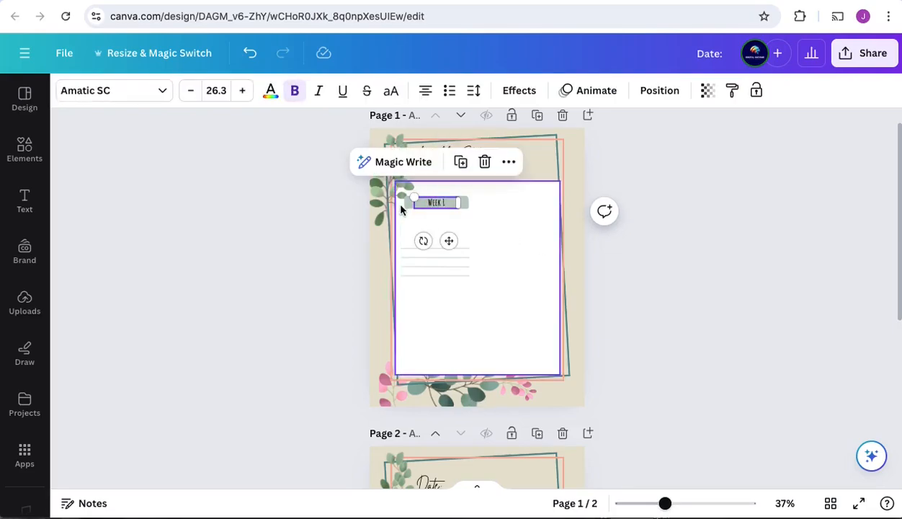
# Step: Delete the four writing lines beneath the Week 1 label
pyautogui.click(453, 243)
pyautogui.click(453, 243)
pyautogui.press('Delete')
pyautogui.click(451, 257)
pyautogui.press('Delete')
pyautogui.click(452, 266)
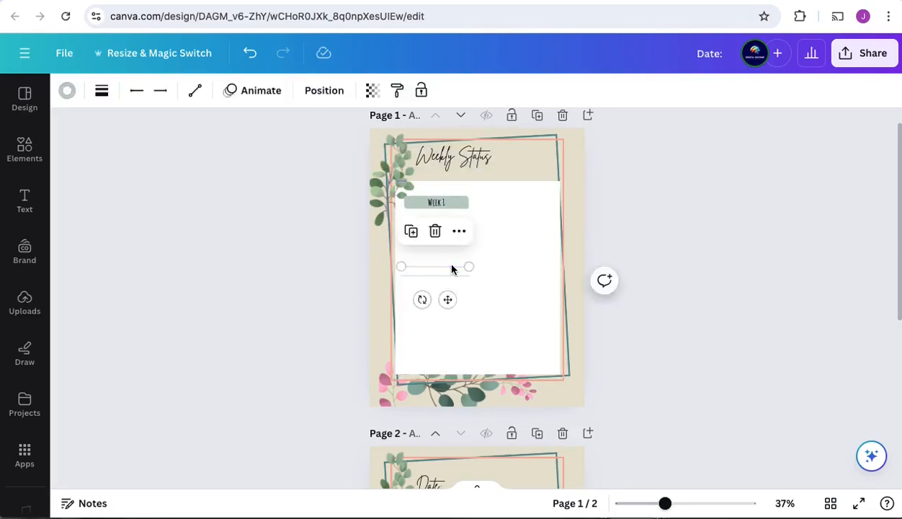
pyautogui.press('Delete')
pyautogui.click(452, 275)
pyautogui.press('Delete')
# Step: Shrink the green banner and the Week 1 text, then recenter the text on the banner
pyautogui.click(451, 203)
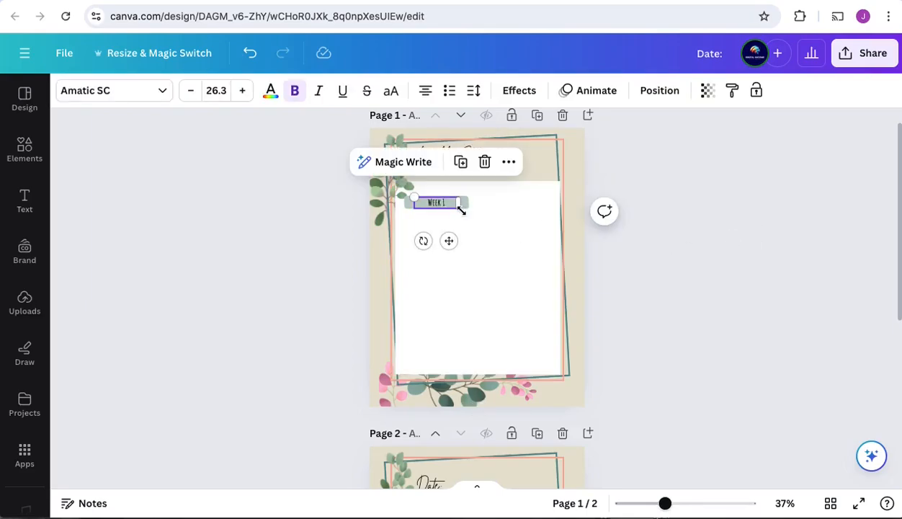
pyautogui.click(466, 208)
pyautogui.click(420, 200)
pyautogui.moveTo(415, 196); pyautogui.dragTo(421, 200)
pyautogui.moveTo(453, 245); pyautogui.dragTo(444, 243)
pyautogui.click(708, 431)
# Step: Select the Week 1 text together with its banner and move them to the white box's top-left corner
pyautogui.moveTo(665, 504); pyautogui.dragTo(677, 504)
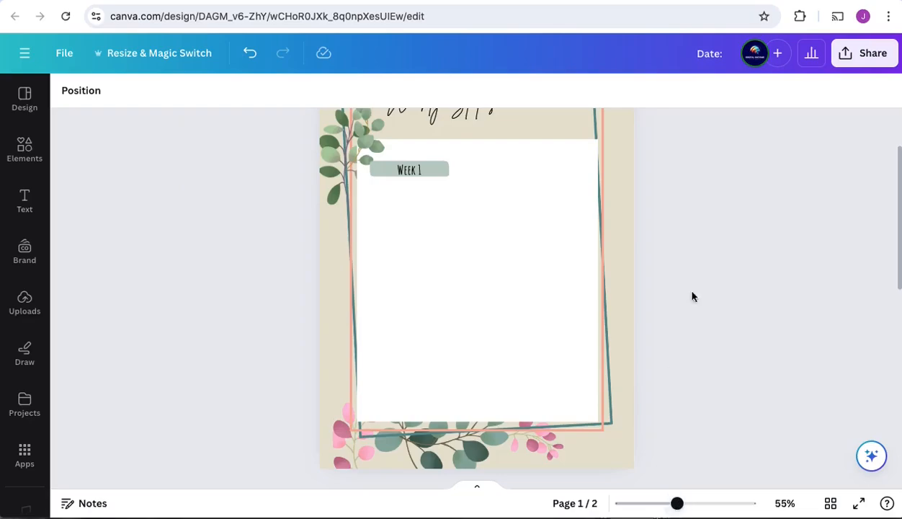
pyautogui.scroll(2, 663, 371)
pyautogui.click(407, 200)
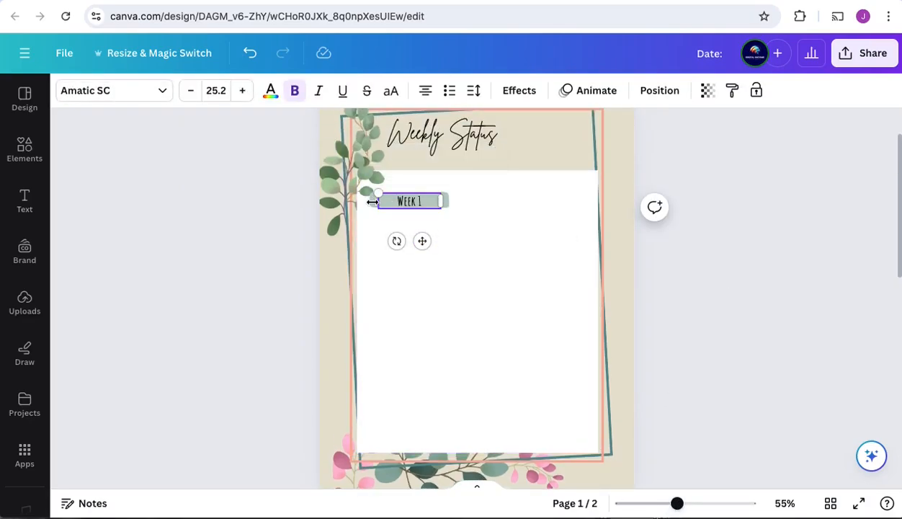
pyautogui.click(459, 215)
pyautogui.click(421, 203)
pyautogui.moveTo(423, 240); pyautogui.dragTo(412, 224)
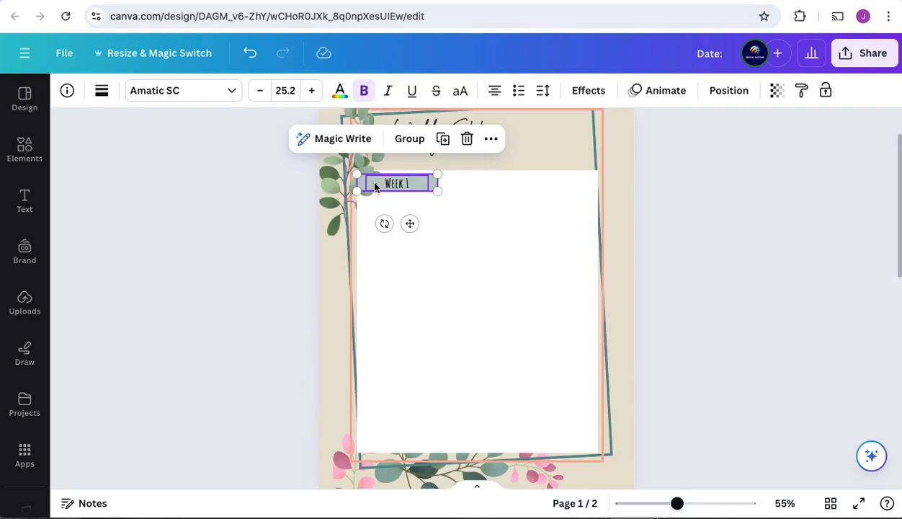
# Step: Duplicate the Week 1 label with its banner and stack the copies into an evenly spaced column of twelve
pyautogui.moveTo(399, 183); pyautogui.dragTo(398, 311)
pyautogui.press('super+v')
pyautogui.press('super+v')
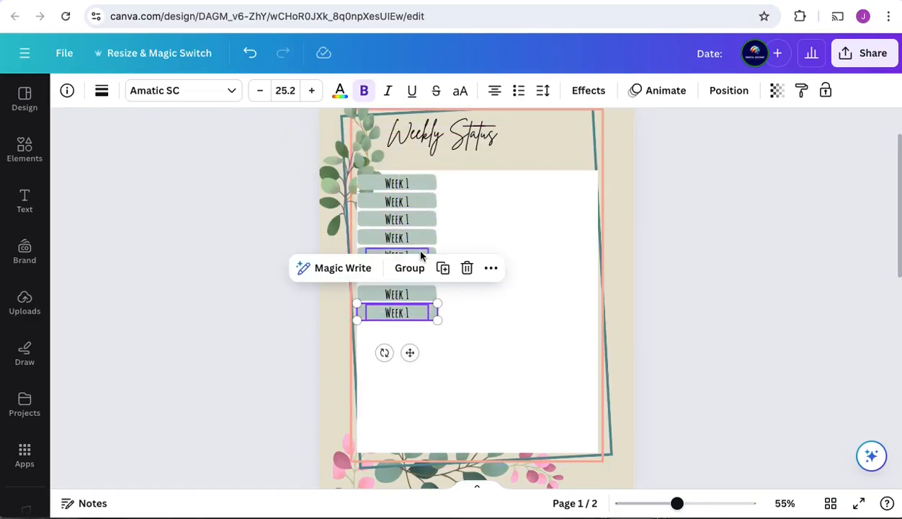
pyautogui.press('super+v')
pyautogui.press('super+v')
pyautogui.moveTo(395, 188); pyautogui.dragTo(405, 373)
pyautogui.press('super+v')
pyautogui.press('super+v')
pyautogui.moveTo(419, 190); pyautogui.dragTo(416, 393)
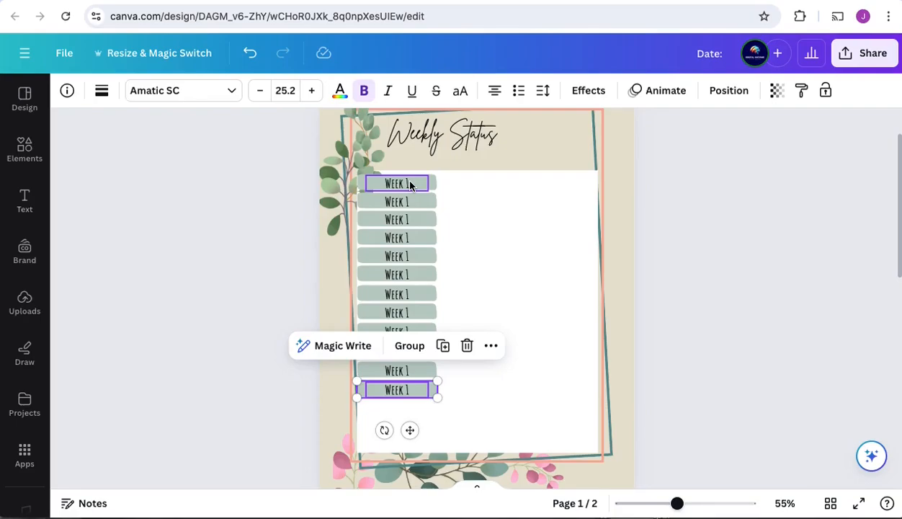
# Step: Renumber the second through sixth labels in the column as Week 2, Week 3, Week 4, Week 5 and Week 6
pyautogui.click(516, 234)
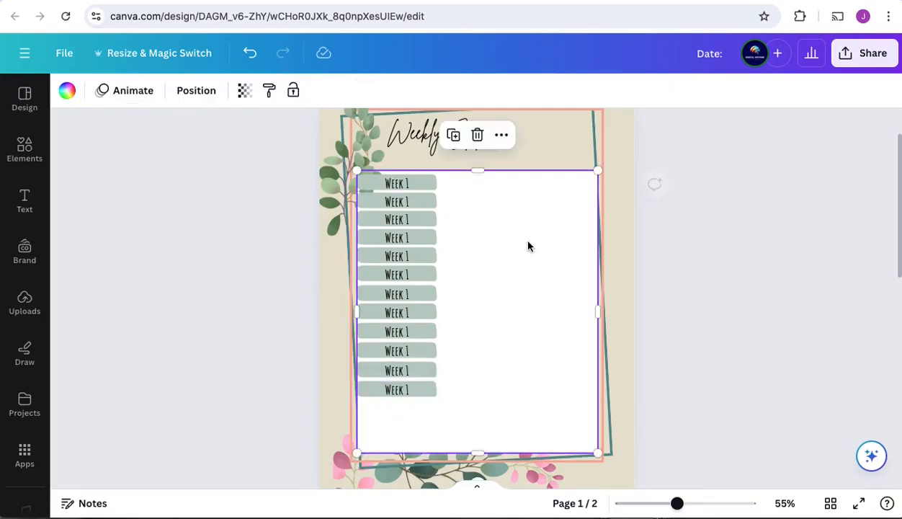
pyautogui.click(417, 185)
pyautogui.doubleClick(397, 202)
pyautogui.write('2')
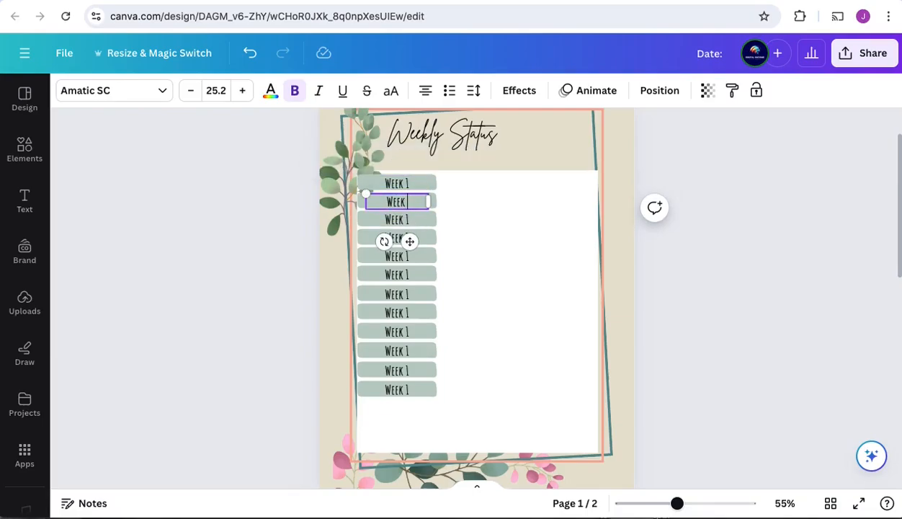
pyautogui.doubleClick(407, 220)
pyautogui.write('3')
pyautogui.doubleClick(409, 239)
pyautogui.write('4')
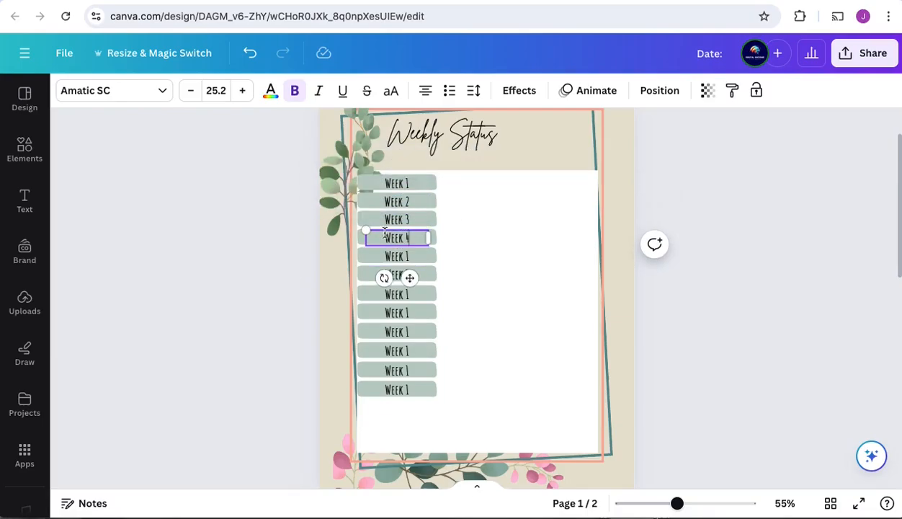
pyautogui.doubleClick(409, 257)
pyautogui.write('5')
pyautogui.doubleClick(410, 276)
pyautogui.write('6')
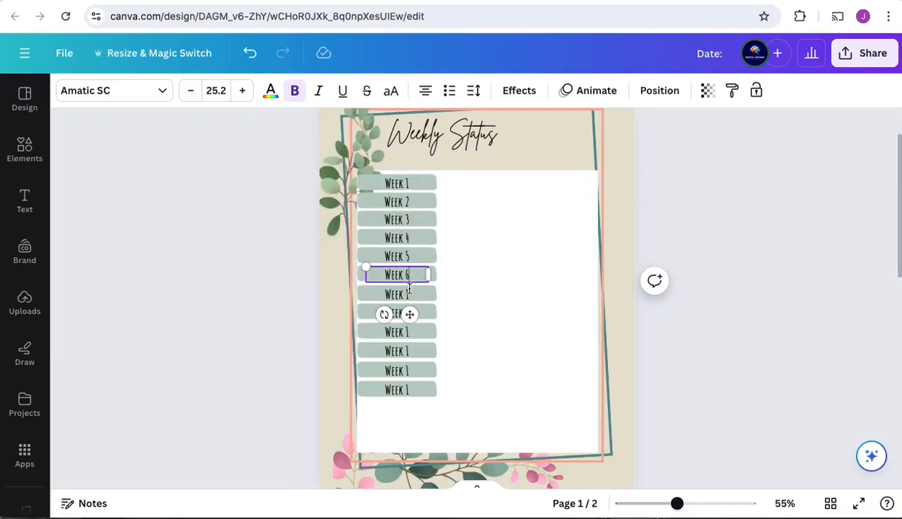
# Step: Renumber the remaining six labels in the column as Week 7 through Week 12
pyautogui.doubleClick(408, 295)
pyautogui.doubleClick(408, 315)
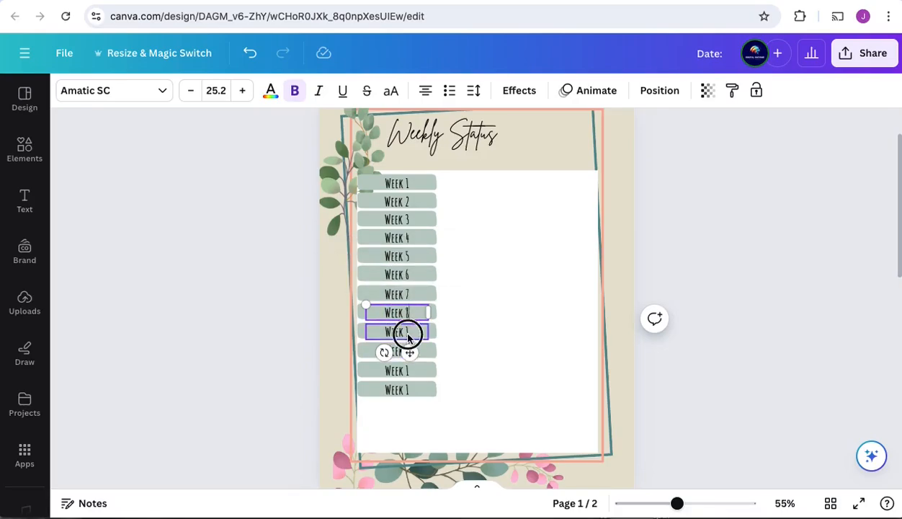
pyautogui.write('8')
pyautogui.doubleClick(408, 333)
pyautogui.doubleClick(409, 353)
pyautogui.write('10')
pyautogui.doubleClick(409, 371)
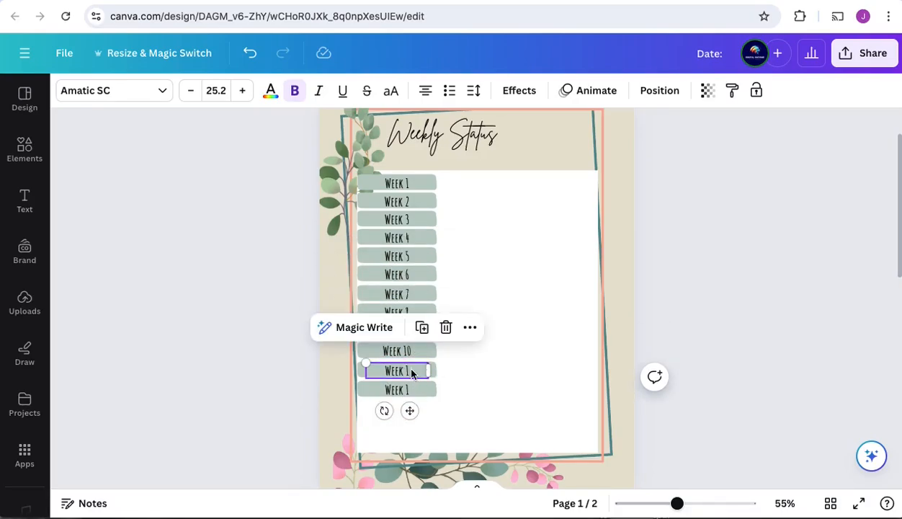
pyautogui.write('11')
pyautogui.click(409, 393)
pyautogui.write('12')
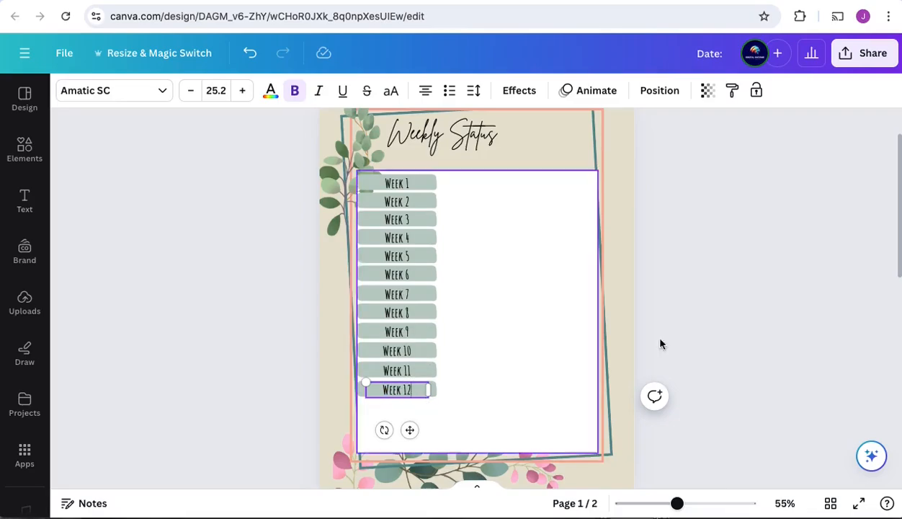
# Step: Shorten the white box on the Weekly Status page so it ends just below the Week 12 label
pyautogui.click(738, 352)
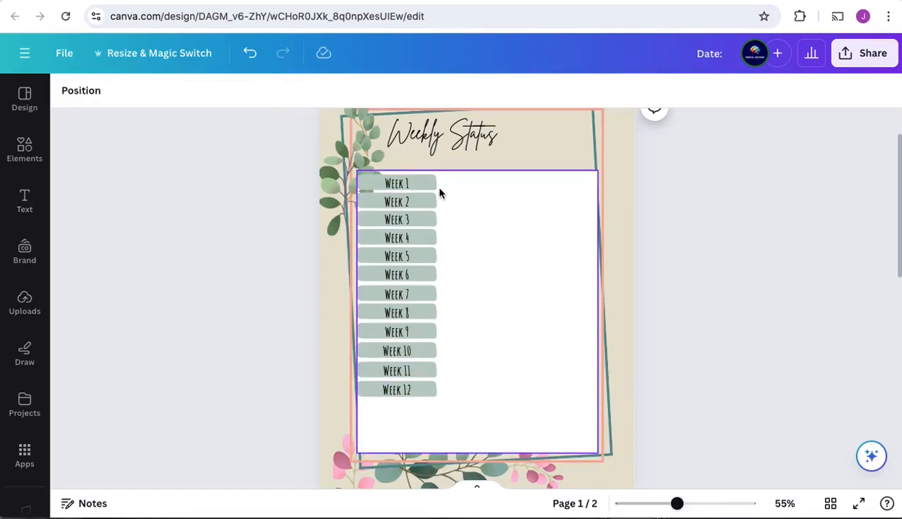
pyautogui.scroll(-2, 534, 276)
pyautogui.click(534, 276)
pyautogui.moveTo(478, 306); pyautogui.dragTo(665, 260)
pyautogui.scroll(2, 783, 344)
pyautogui.click(784, 343)
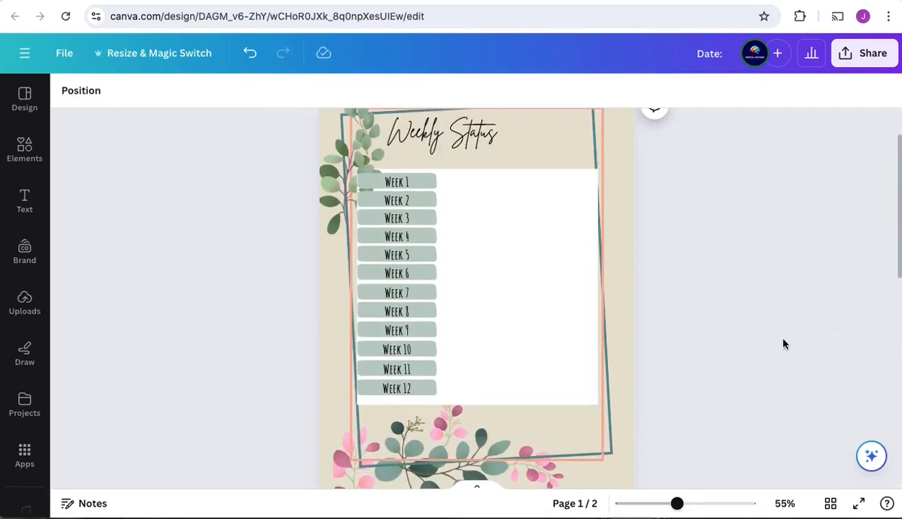
# Step: Add a circle shape, shrink it to about 0.4 × 0.4 in and place it beside the Week 1 label
pyautogui.click(24, 149)
pyautogui.doubleClick(111, 99)
pyautogui.write('circle')
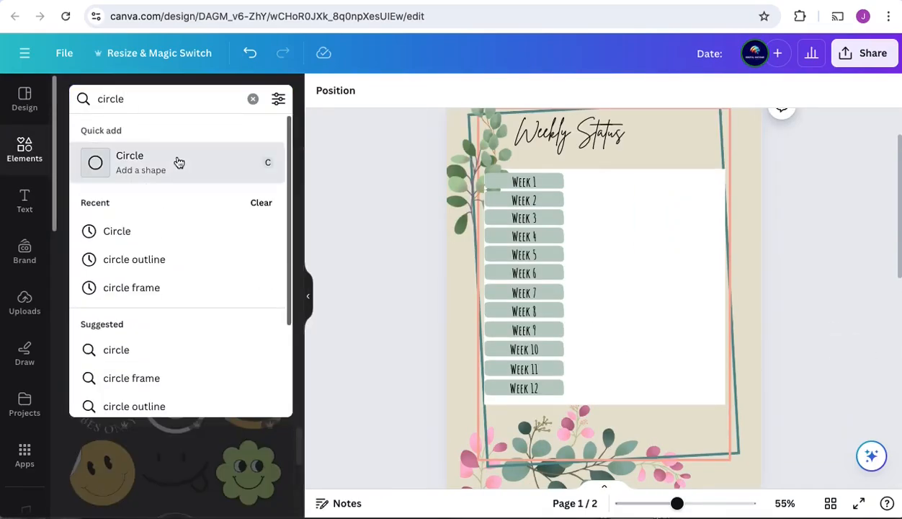
pyautogui.click(178, 162)
pyautogui.moveTo(649, 244); pyautogui.dragTo(577, 325)
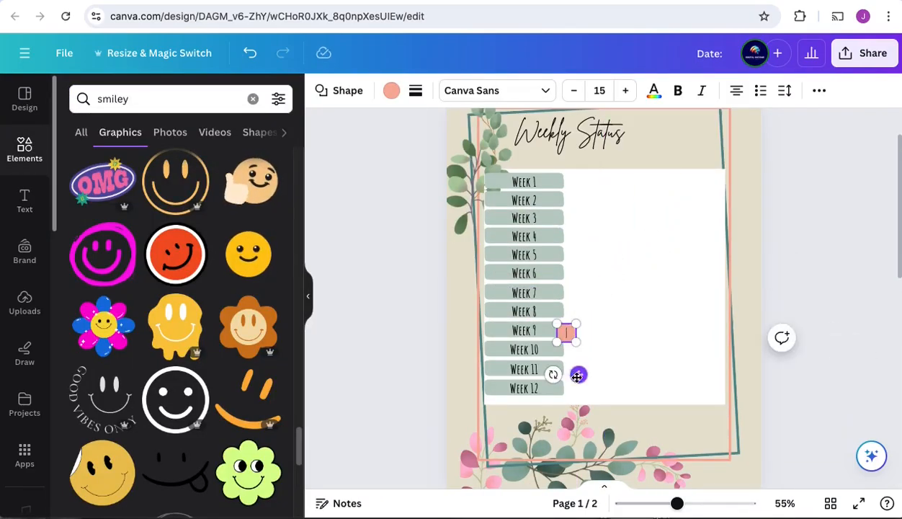
pyautogui.moveTo(578, 376); pyautogui.dragTo(599, 222)
pyautogui.moveTo(594, 190); pyautogui.dragTo(591, 176)
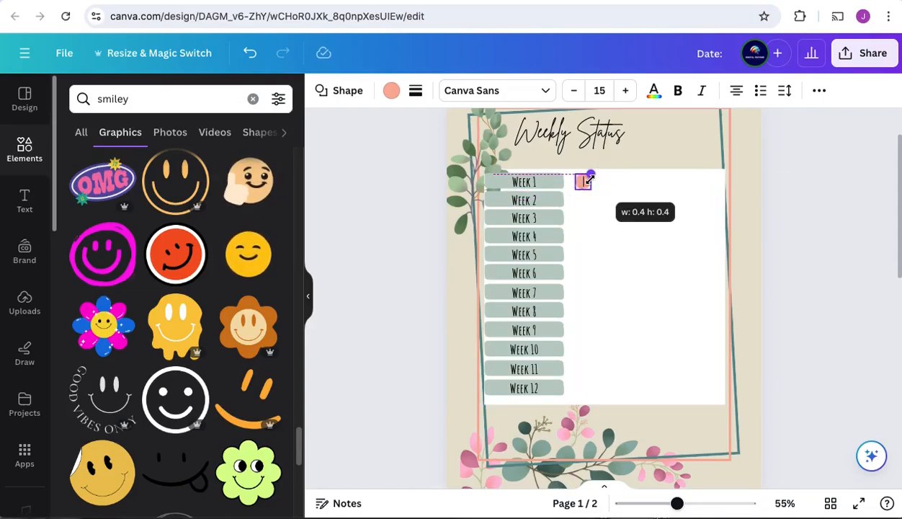
pyautogui.click(808, 150)
# Step: Duplicate the circle beside Week 1 into an evenly spaced row of seven circles across the white box
pyautogui.click(586, 184)
pyautogui.click(566, 145)
pyautogui.moveTo(600, 227); pyautogui.dragTo(616, 224)
pyautogui.click(581, 140)
pyautogui.click(601, 140)
pyautogui.click(602, 139)
pyautogui.click(643, 195)
pyautogui.click(645, 187)
pyautogui.click(625, 145)
pyautogui.moveTo(665, 228); pyautogui.dragTo(678, 222)
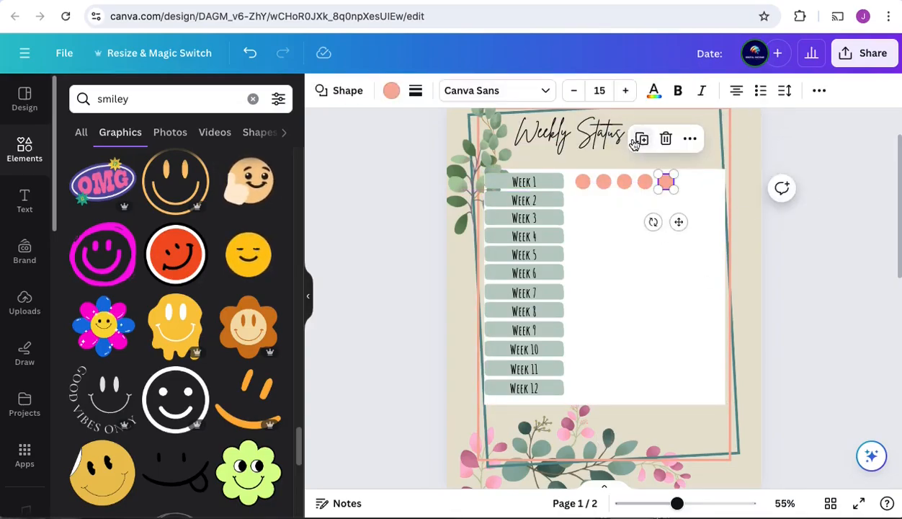
pyautogui.click(640, 139)
pyautogui.click(822, 292)
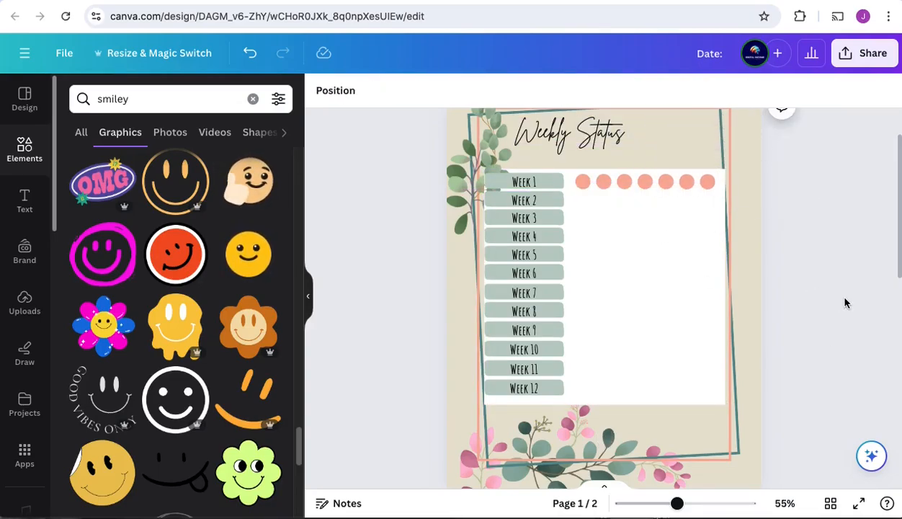
# Step: Select all seven Week 1 circles and duplicate the row beside the Week 2 through Week 6 labels
pyautogui.click(585, 185)
pyautogui.keyDown('shift'); pyautogui.click(603, 185); pyautogui.keyUp('shift')
pyautogui.keyDown('shift'); pyautogui.click(624, 185); pyautogui.keyUp('shift')
pyautogui.keyDown('shift'); pyautogui.click(645, 186); pyautogui.keyUp('shift')
pyautogui.keyDown('shift'); pyautogui.click(664, 186); pyautogui.keyUp('shift')
pyautogui.keyDown('shift'); pyautogui.click(686, 186); pyautogui.keyUp('shift')
pyautogui.keyDown('shift'); pyautogui.click(706, 186); pyautogui.keyUp('shift')
pyautogui.moveTo(662, 227); pyautogui.dragTo(659, 257)
pyautogui.click(643, 156)
pyautogui.click(644, 175)
pyautogui.click(644, 195)
pyautogui.click(644, 212)
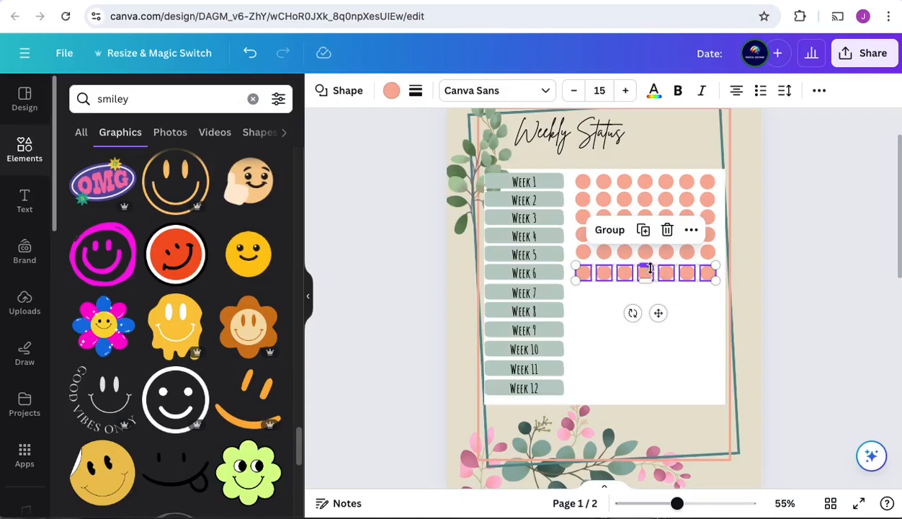
# Step: Duplicate the seven-circle row beside the remaining labels, Week 7 through Week 12
pyautogui.click(644, 232)
pyautogui.click(643, 251)
pyautogui.click(644, 268)
pyautogui.click(643, 285)
pyautogui.moveTo(658, 384); pyautogui.dragTo(656, 409)
pyautogui.click(643, 303)
pyautogui.click(642, 326)
pyautogui.click(534, 115)
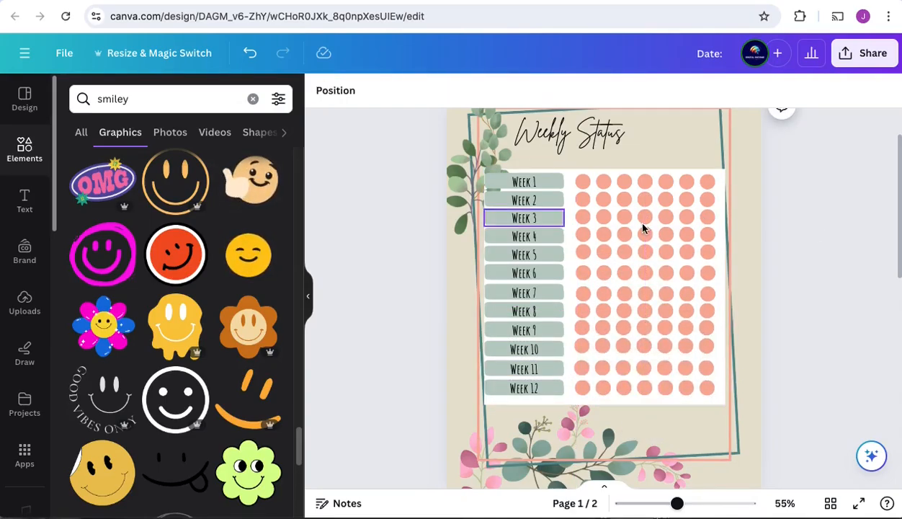
# Step: Add the line "(mark complete when done)" beneath the Weekly Status heading at font size 23.5
pyautogui.click(627, 133)
pyautogui.click(628, 132)
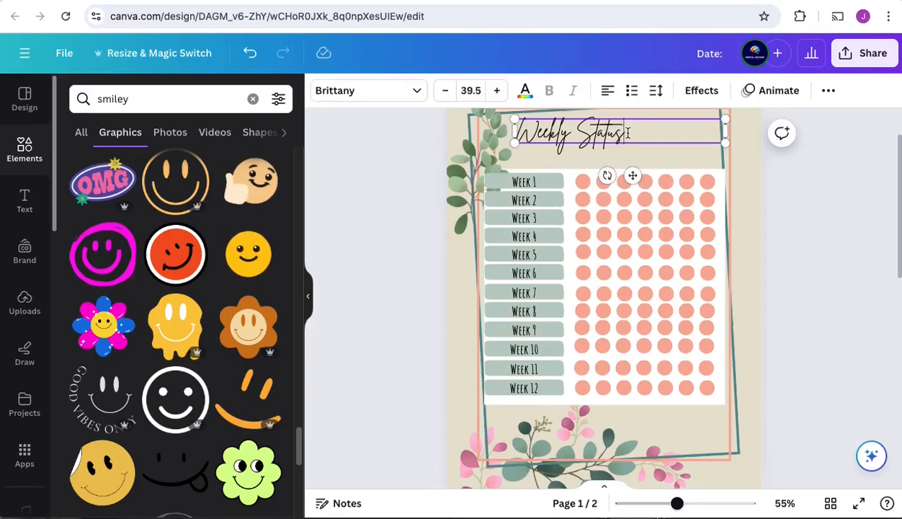
pyautogui.click(446, 91)
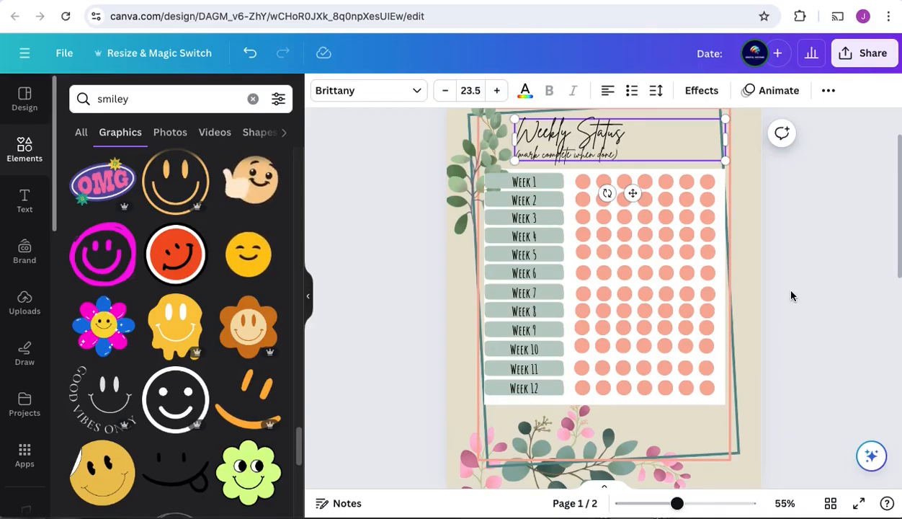
pyautogui.click(582, 181)
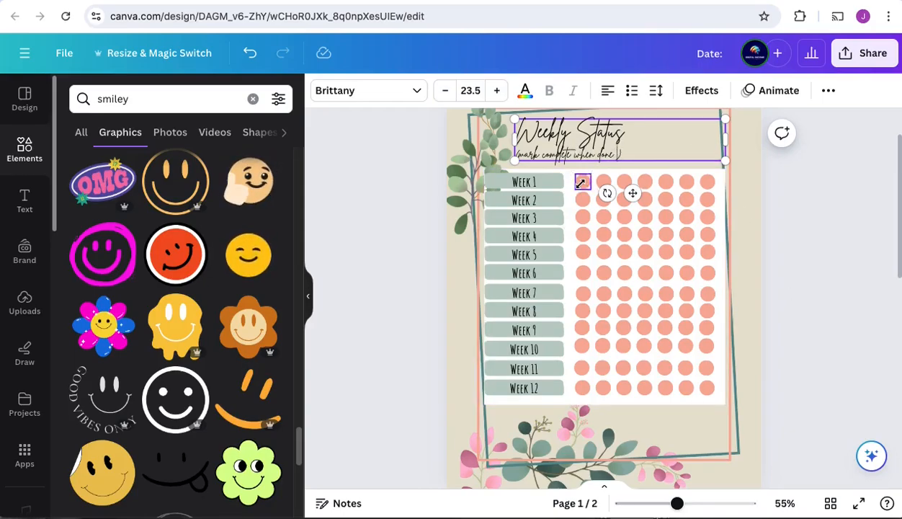
pyautogui.click(620, 156)
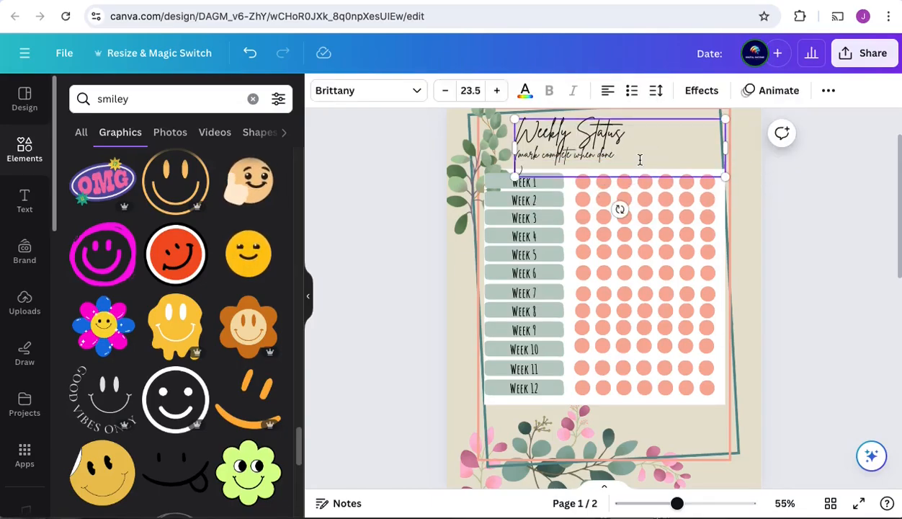
pyautogui.hotkey('ctrl', 'z')
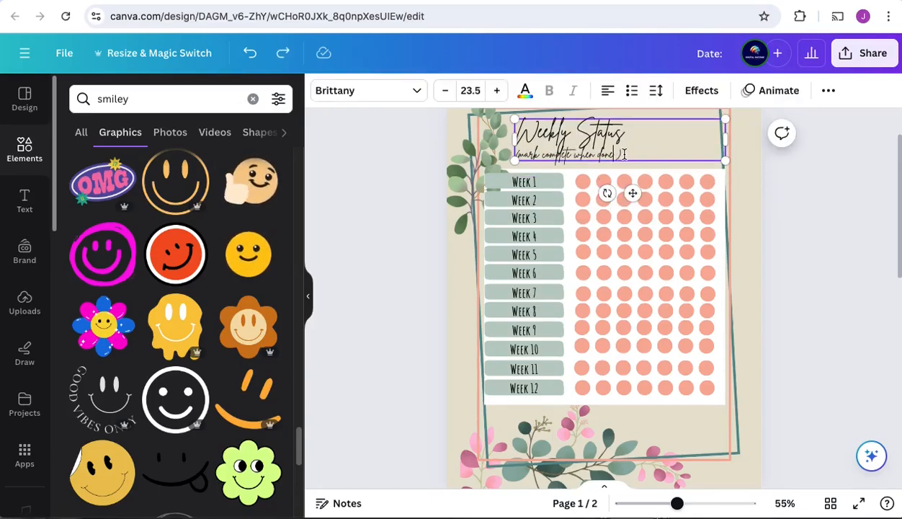
# Step: Duplicate the first Week 1 circle and place the copy just after the "(mark complete when done)" line
pyautogui.click(804, 128)
pyautogui.click(583, 183)
pyautogui.click(799, 130)
pyautogui.moveTo(583, 183); pyautogui.dragTo(590, 188)
pyautogui.moveTo(602, 227); pyautogui.dragTo(657, 189)
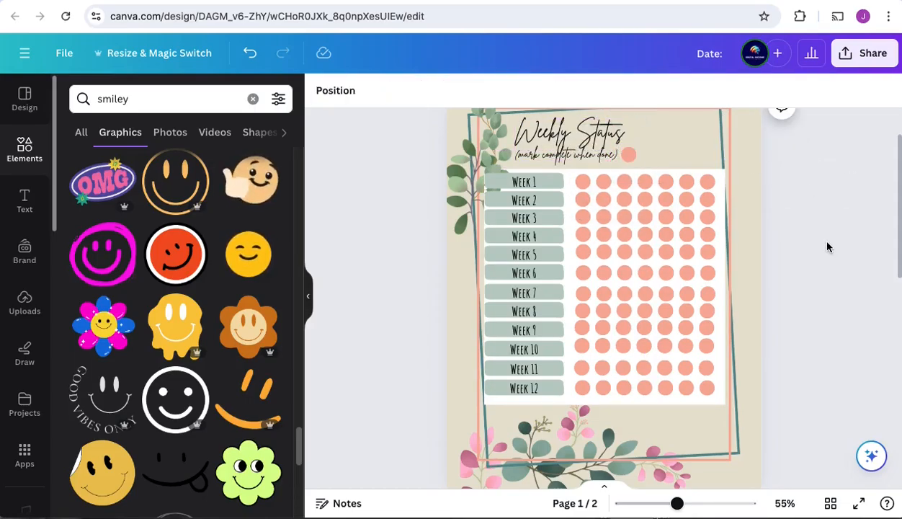
# Step: Search the graphics for "check mark", add a black brush-style check mark and shrink it onto the circle beside the heading note
pyautogui.click(89, 106)
pyautogui.hotkey('ctrl', 'a')
pyautogui.write('check mar')
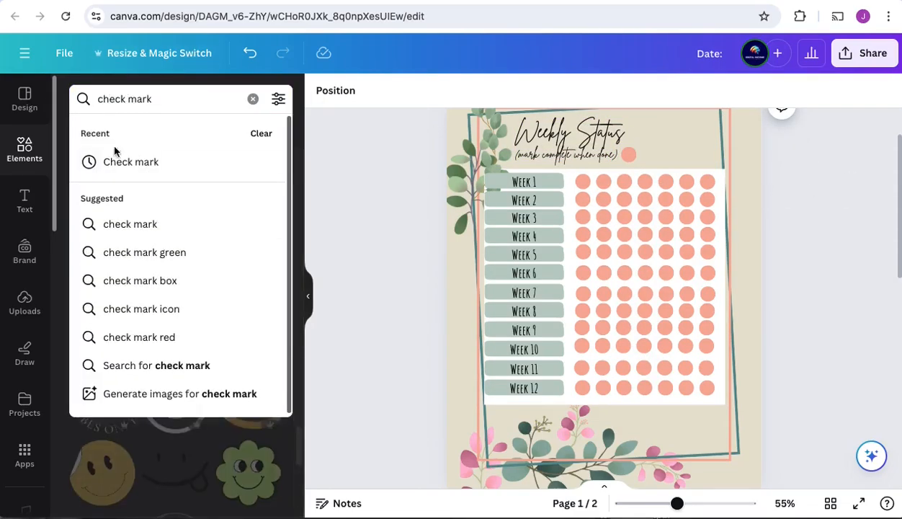
pyautogui.click(119, 160)
pyautogui.scroll(-5, 171, 316)
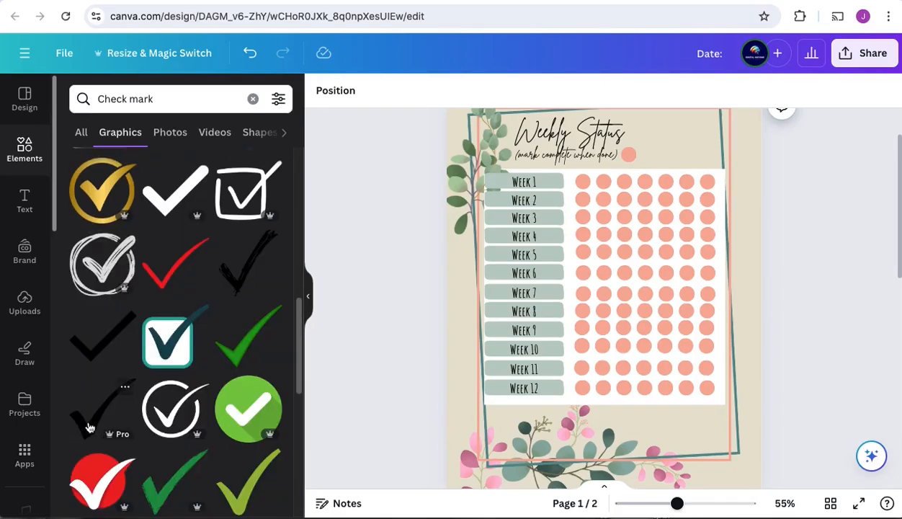
pyautogui.click(88, 428)
pyautogui.moveTo(494, 233); pyautogui.dragTo(658, 342)
pyautogui.moveTo(665, 373); pyautogui.dragTo(637, 182)
pyautogui.click(867, 243)
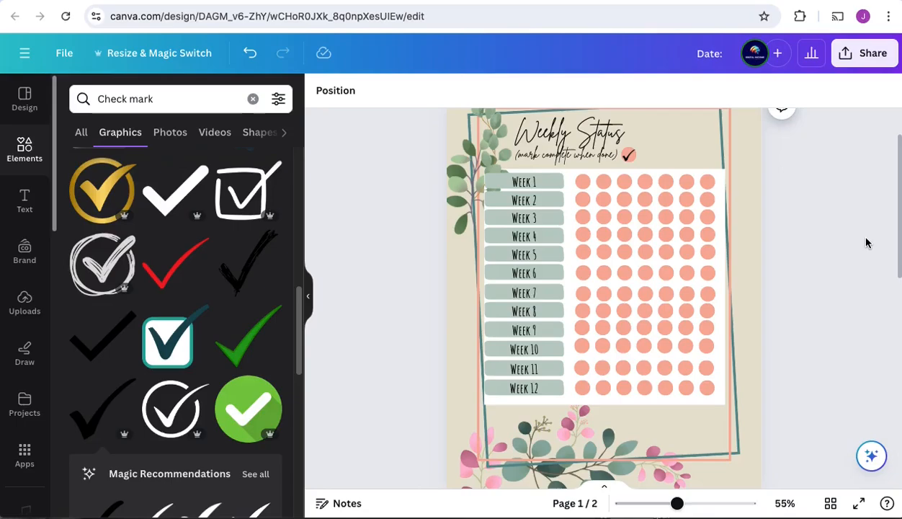
pyautogui.scroll(-6, 793, 296)
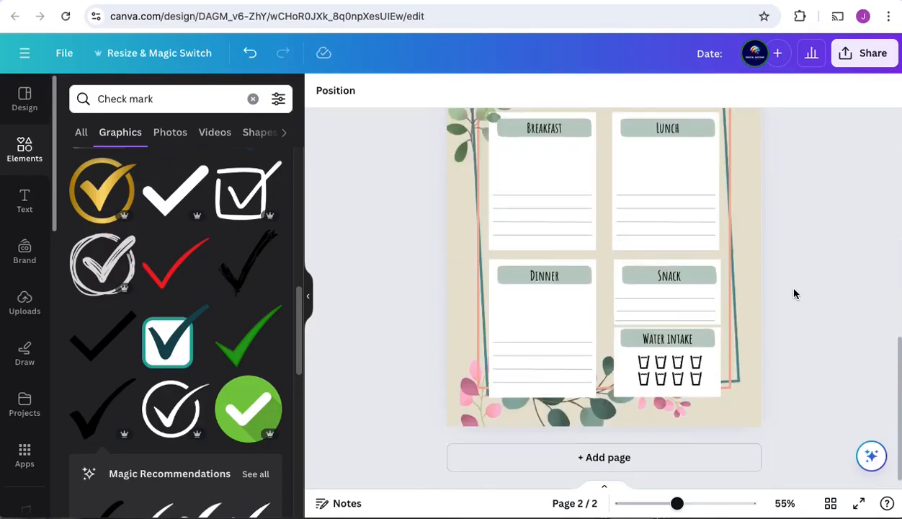
pyautogui.scroll(2, 793, 296)
pyautogui.click(566, 254)
pyautogui.moveTo(630, 290); pyautogui.dragTo(628, 270)
pyautogui.click(637, 210)
pyautogui.scroll(-3, 637, 209)
pyautogui.click(553, 168)
pyautogui.moveTo(542, 172); pyautogui.dragTo(545, 189)
pyautogui.hotkey('ctrl', 'z')
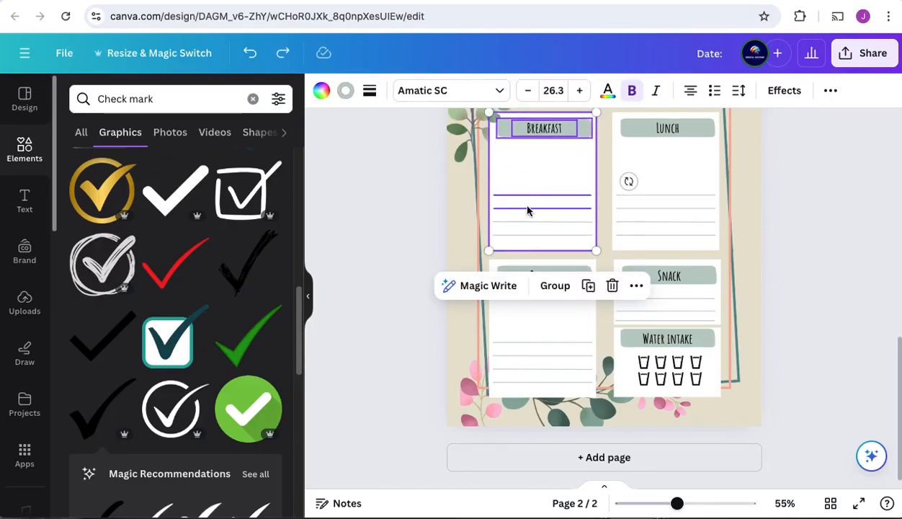
# Step: Select all the meal, snack and water intake boxes with their contents on the daily page and move them up slightly
pyautogui.keyDown('shift'); pyautogui.click(679, 200); pyautogui.keyUp('shift')
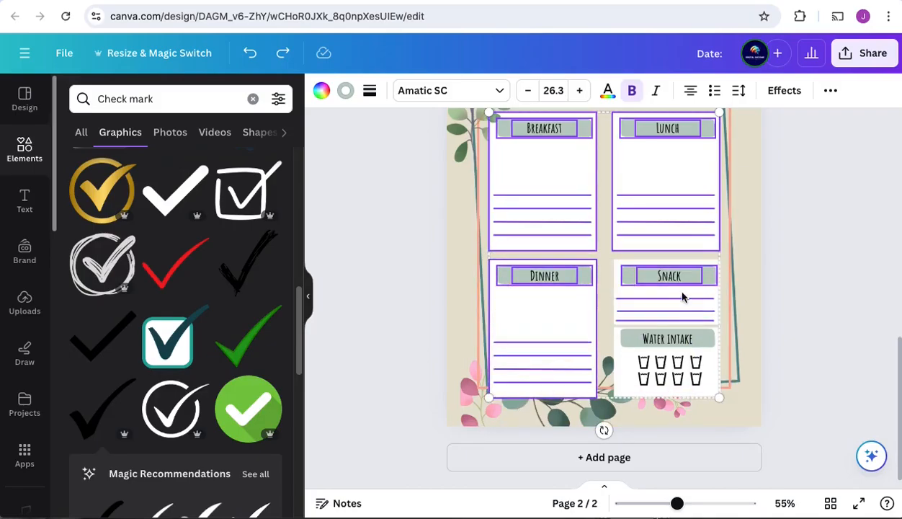
pyautogui.keyDown('shift'); pyautogui.click(674, 386); pyautogui.keyUp('shift')
pyautogui.scroll(2, 833, 245)
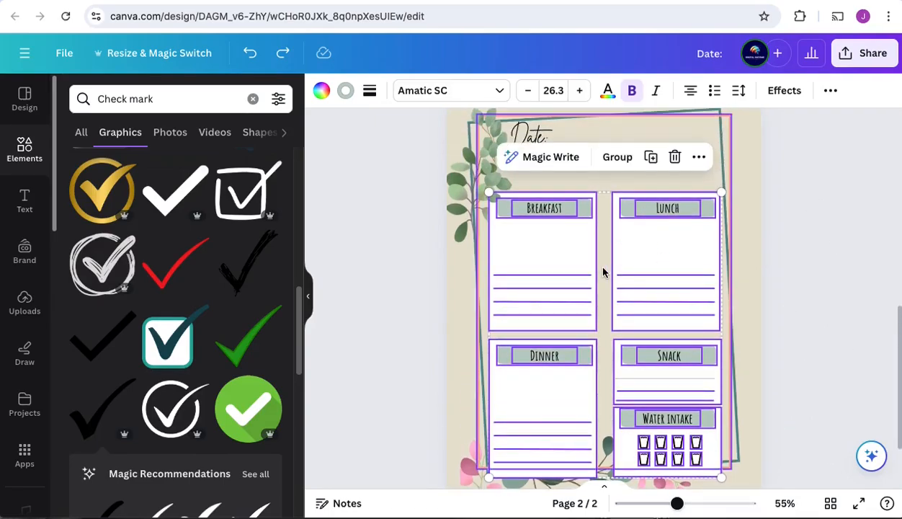
pyautogui.keyDown('shift'); pyautogui.click(660, 380); pyautogui.keyUp('shift')
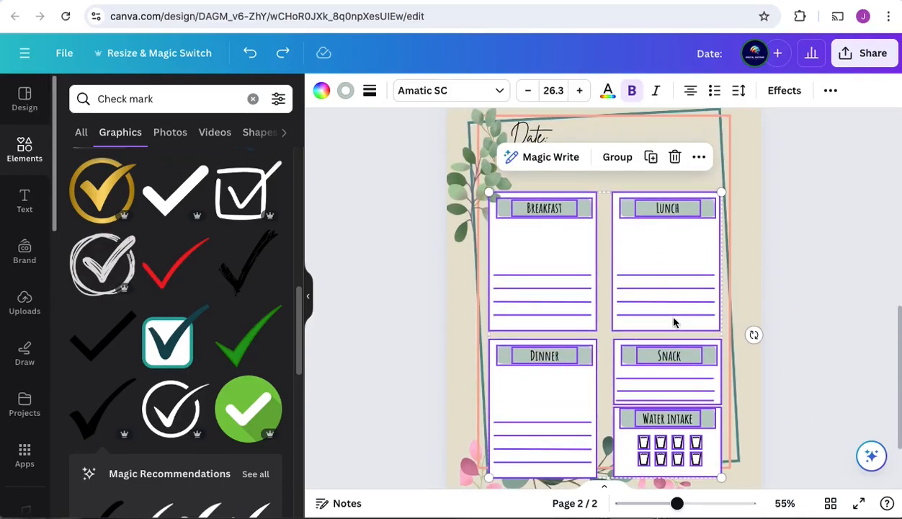
pyautogui.hotkey('shift', 'Up')
pyautogui.hotkey('shift', 'Up')
pyautogui.hotkey('shift', 'Up')
pyautogui.hotkey('shift', 'Up')
pyautogui.hotkey('shift', 'Up')
pyautogui.hotkey('shift', 'Up')
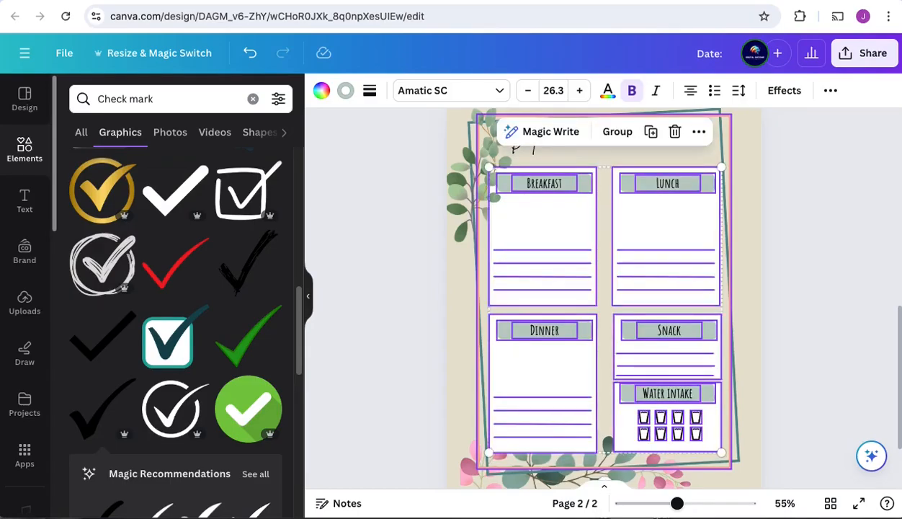
pyautogui.click(830, 297)
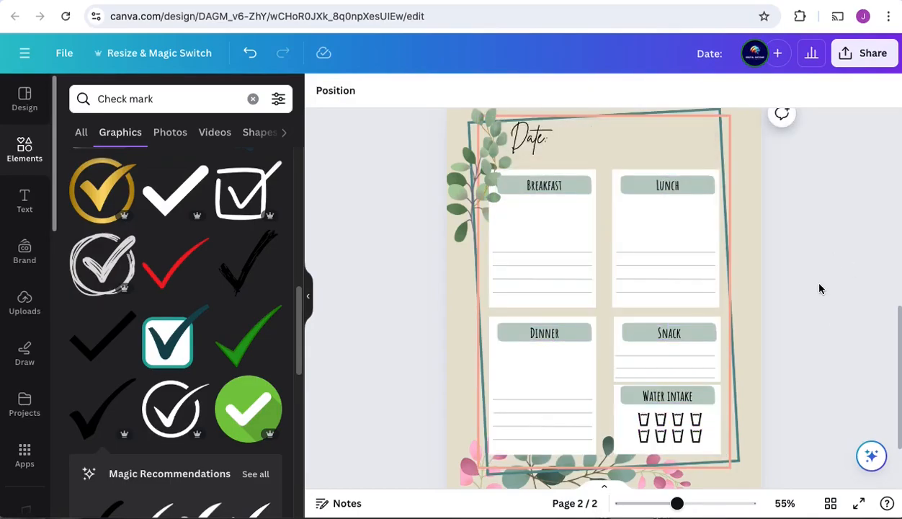
# Step: Enlarge the white box on the Weekly Status page downward and outward to both sides of the pink frame
pyautogui.scroll(5, 819, 289)
pyautogui.scroll(-5, 819, 288)
pyautogui.scroll(10, 819, 288)
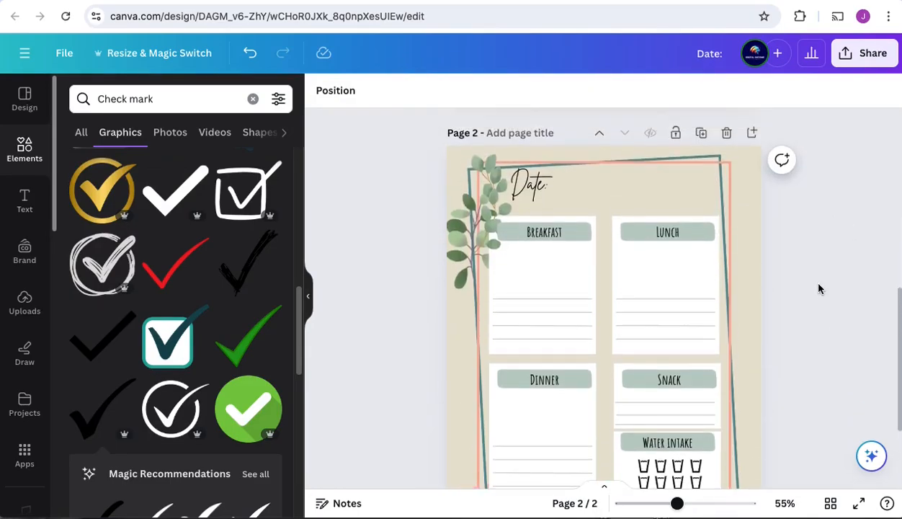
pyautogui.scroll(1, 819, 288)
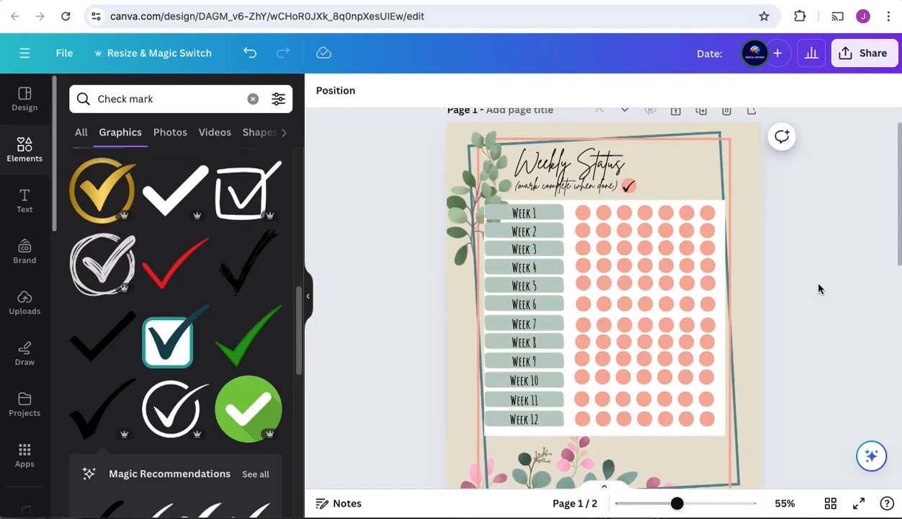
pyautogui.click(720, 434)
pyautogui.moveTo(725, 435); pyautogui.dragTo(730, 440)
pyautogui.moveTo(484, 439); pyautogui.dragTo(479, 442)
pyautogui.click(828, 443)
# Step: Show the page thumbnails, add a blank page and move it to the front as page 1
pyautogui.scroll(-10, 844, 314)
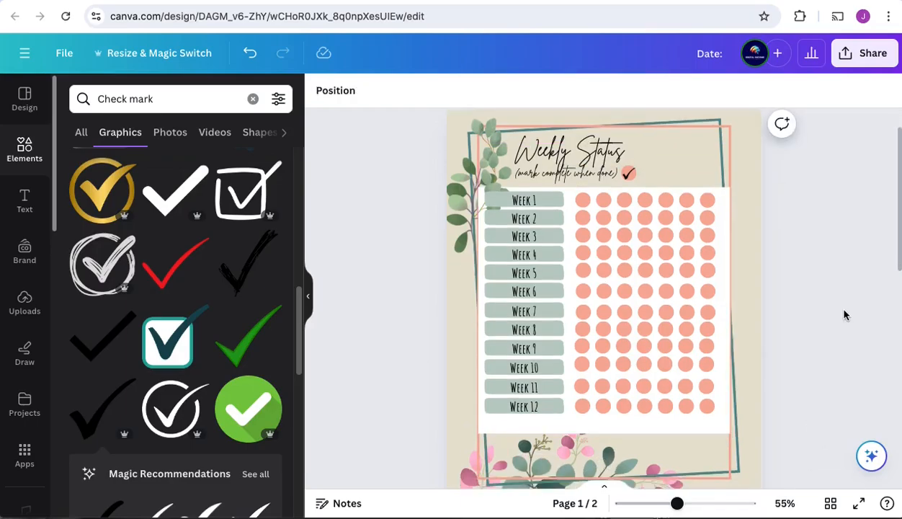
pyautogui.scroll(10, 844, 309)
pyautogui.scroll(-10, 843, 308)
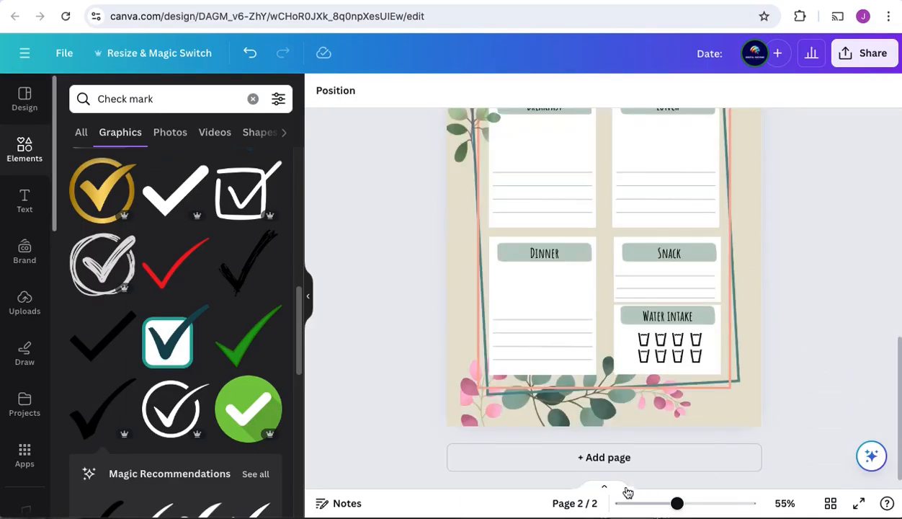
pyautogui.click(605, 488)
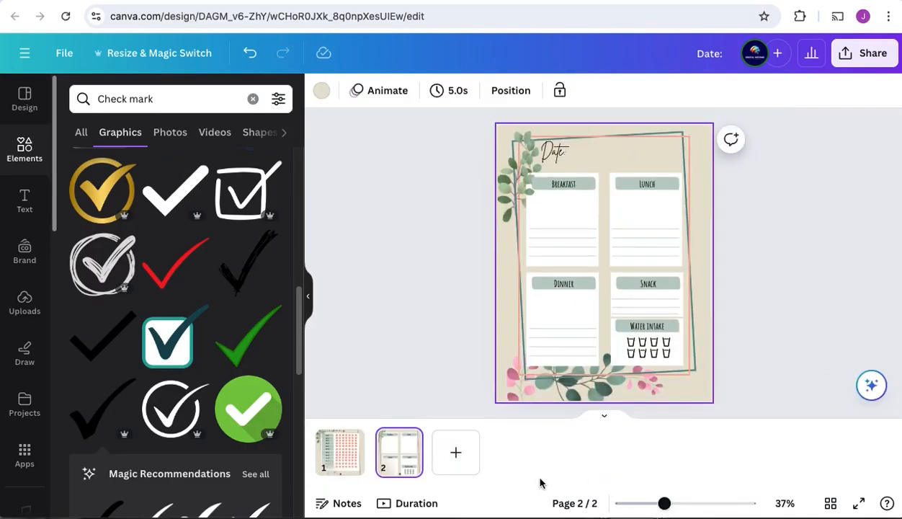
pyautogui.click(455, 452)
pyautogui.moveTo(427, 458); pyautogui.dragTo(329, 469)
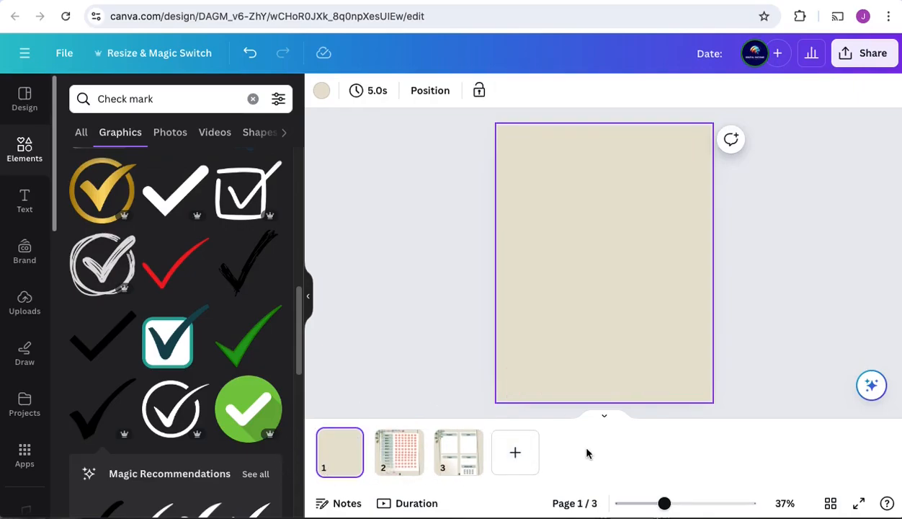
pyautogui.click(797, 283)
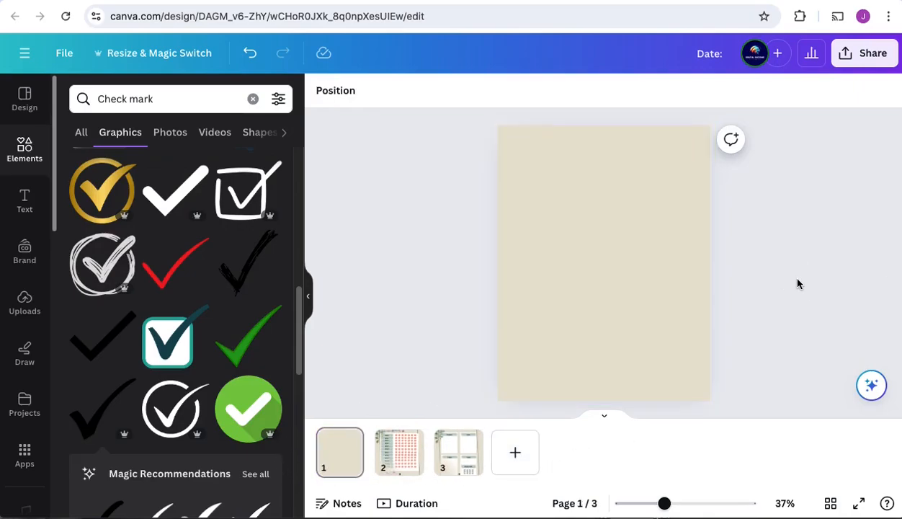
pyautogui.scroll(-10, 807, 231)
pyautogui.click(502, 134)
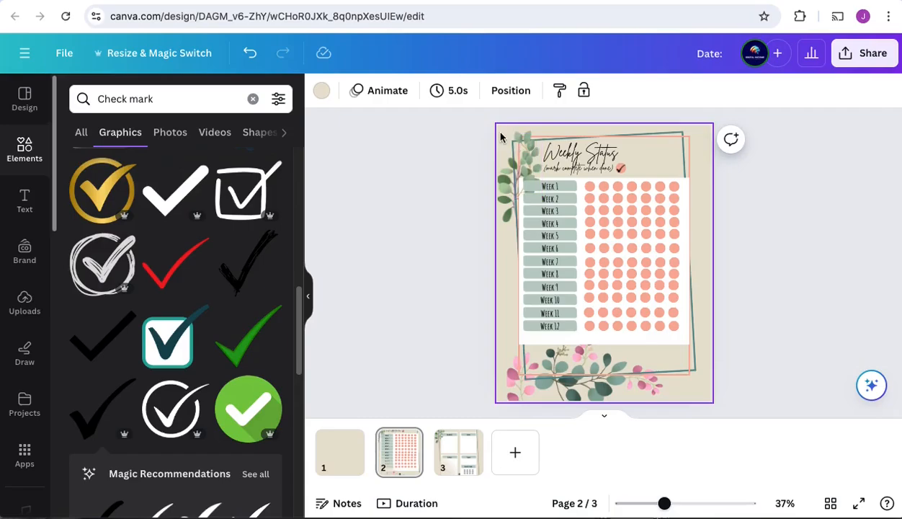
pyautogui.hotkey('ctrl', 'a')
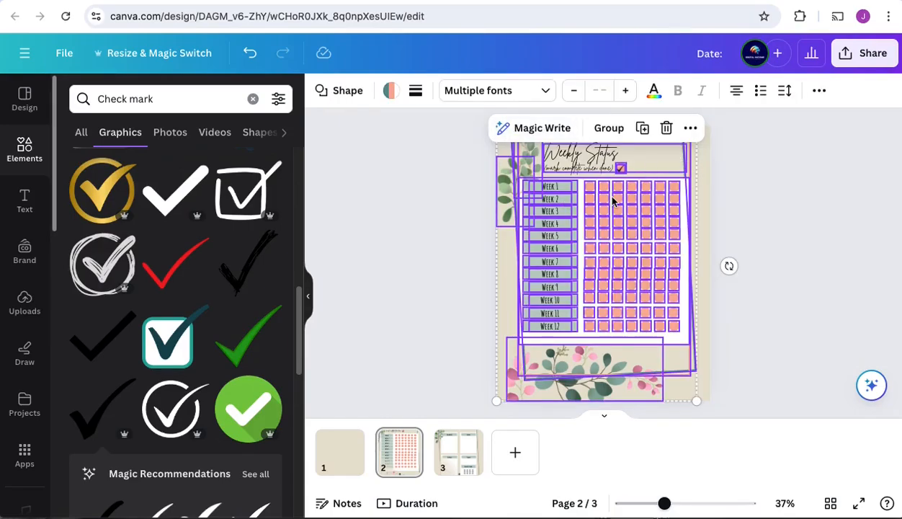
pyautogui.rightClick(560, 188)
pyautogui.click(796, 212)
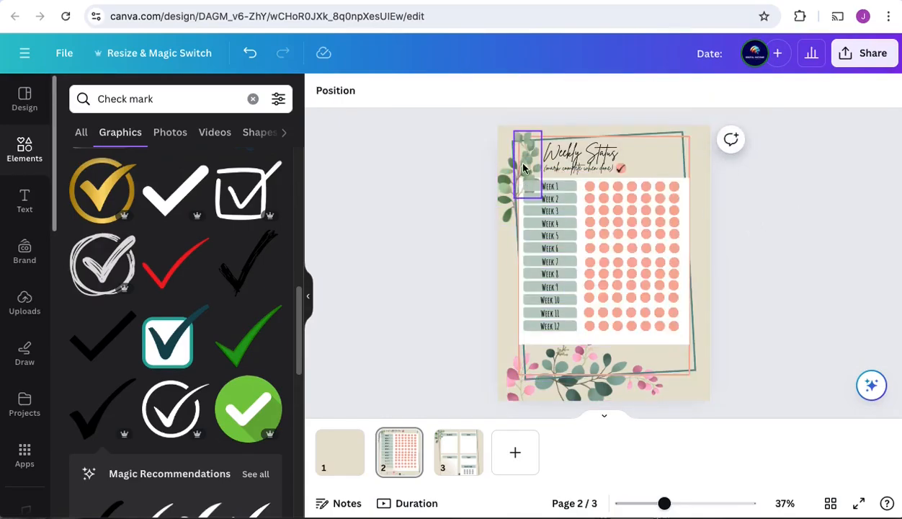
# Step: Copy both frames, the green branches and the floral spray from the Weekly Status page onto the blank front page
pyautogui.click(652, 139)
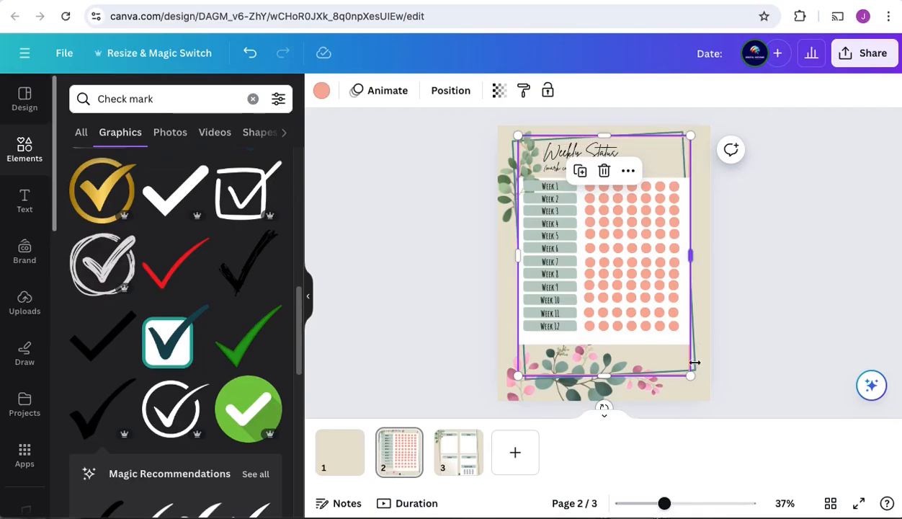
pyautogui.keyDown('shift'); pyautogui.click(512, 155); pyautogui.keyUp('shift')
pyautogui.keyDown('shift'); pyautogui.click(504, 199); pyautogui.keyUp('shift')
pyautogui.keyDown('shift'); pyautogui.click(528, 149); pyautogui.keyUp('shift')
pyautogui.keyDown('shift'); pyautogui.click(513, 389); pyautogui.keyUp('shift')
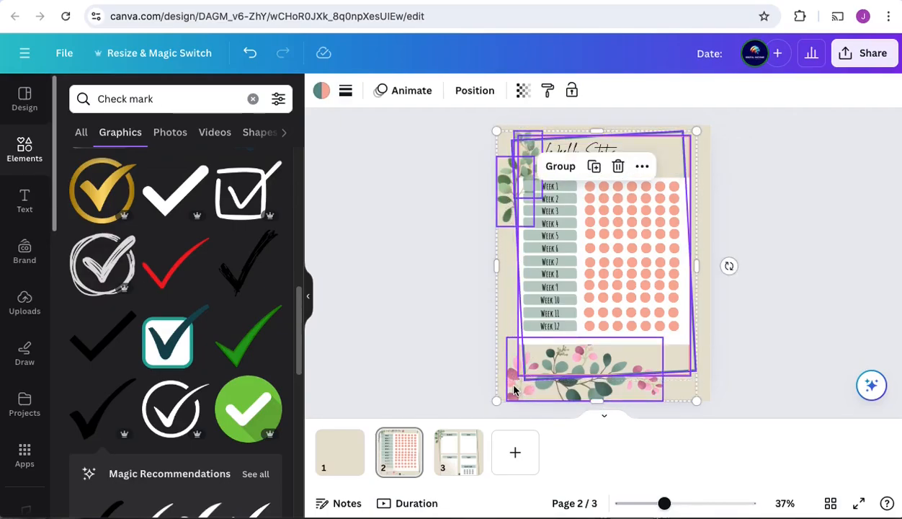
pyautogui.click(351, 459)
pyautogui.hotkey('ctrl', 'v')
pyautogui.click(828, 229)
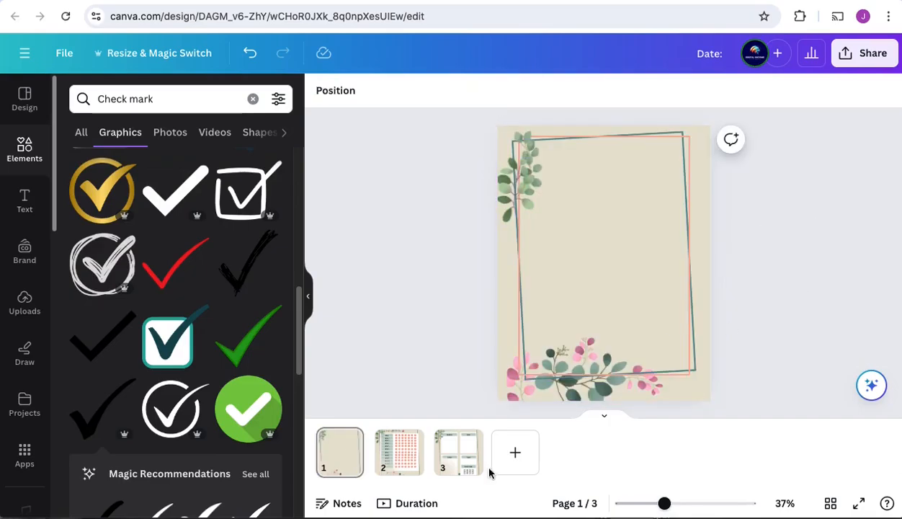
# Step: Copy the Date heading from the daily page to the front page, move it down and clear its text
pyautogui.click(399, 452)
pyautogui.click(458, 452)
pyautogui.click(556, 155)
pyautogui.hotkey('ctrl', 'c')
pyautogui.click(340, 452)
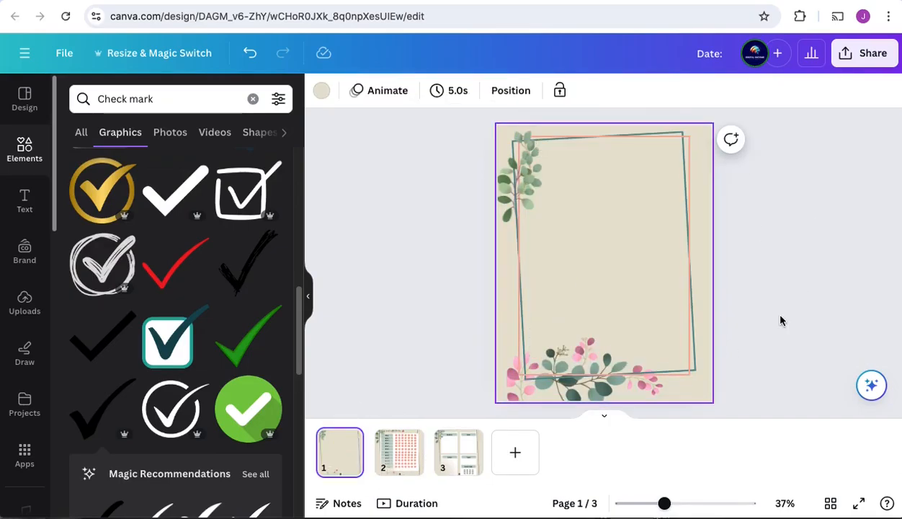
pyautogui.hotkey('ctrl', 'v')
pyautogui.moveTo(628, 151); pyautogui.dragTo(628, 173)
pyautogui.moveTo(665, 503); pyautogui.dragTo(683, 503)
pyautogui.doubleClick(535, 218)
pyautogui.press('BackSpace')
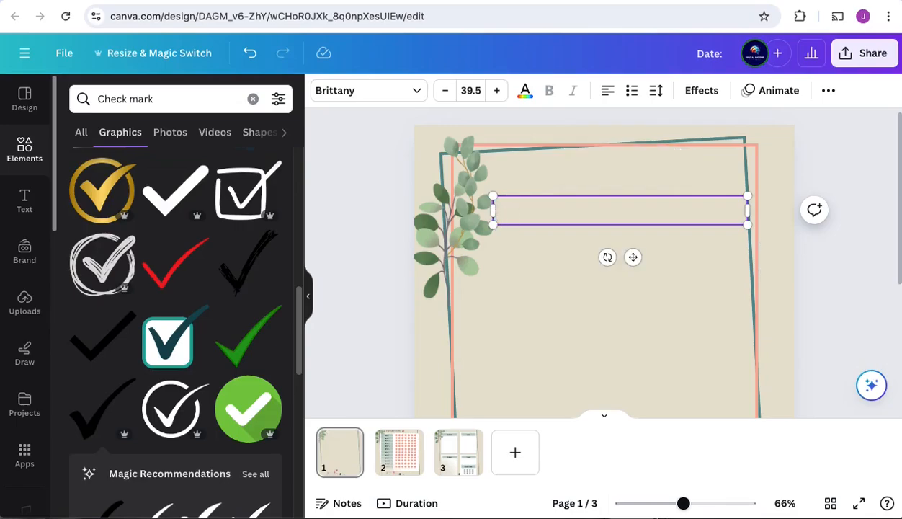
# Step: Enter "My Food Journal" as the front page title, enlarge and centre it, and try splitting it over two lines
pyautogui.click(496, 90)
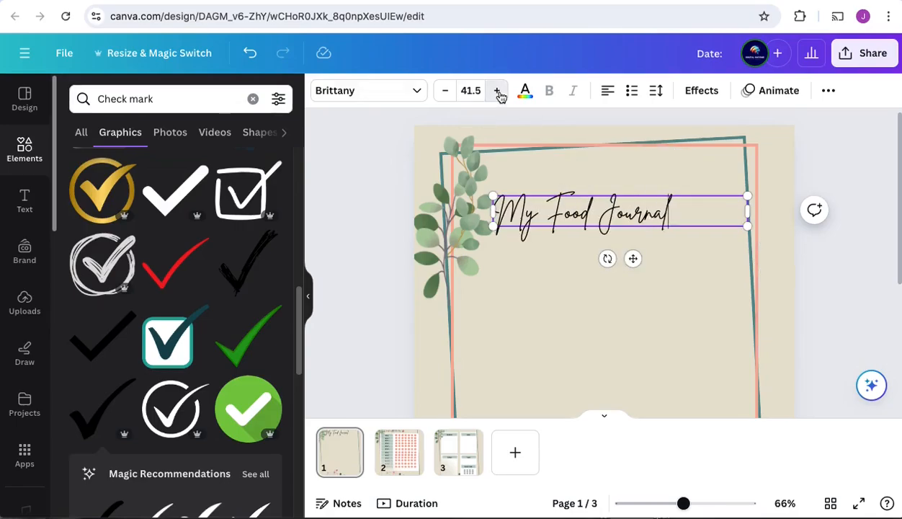
pyautogui.click(639, 227)
pyautogui.press('Return')
pyautogui.click(607, 90)
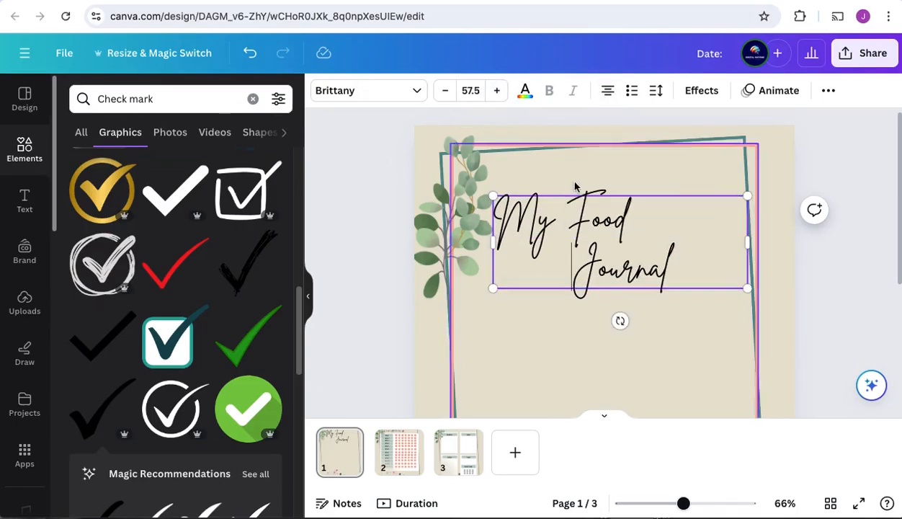
pyautogui.click(582, 218)
pyautogui.click(607, 90)
pyautogui.click(833, 317)
pyautogui.click(682, 223)
pyautogui.click(682, 223)
pyautogui.press('Return')
pyautogui.click(861, 218)
# Step: Move the title lower inside the frame, reduce its font size and bring it back onto one centred line
pyautogui.moveTo(641, 258); pyautogui.dragTo(637, 329)
pyautogui.click(562, 287)
pyautogui.press('BackSpace')
pyautogui.click(443, 92)
pyautogui.click(538, 264)
pyautogui.press('BackSpace')
pyautogui.click(767, 276)
# Step: Add a subheading text box below the title reading "A new me in 90 days"
pyautogui.scroll(-3, 768, 276)
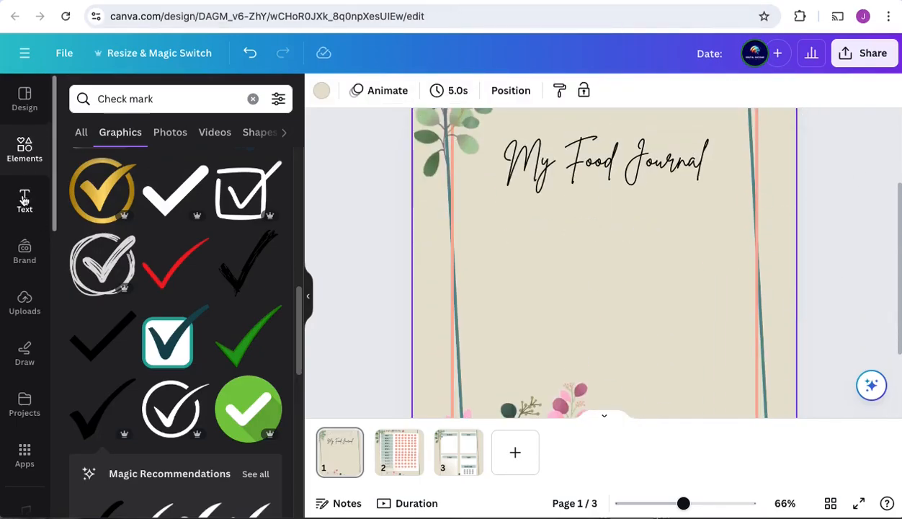
pyautogui.click(25, 201)
pyautogui.click(132, 313)
pyautogui.write('A new me')
pyautogui.press('Return')
pyautogui.write('in 90 days')
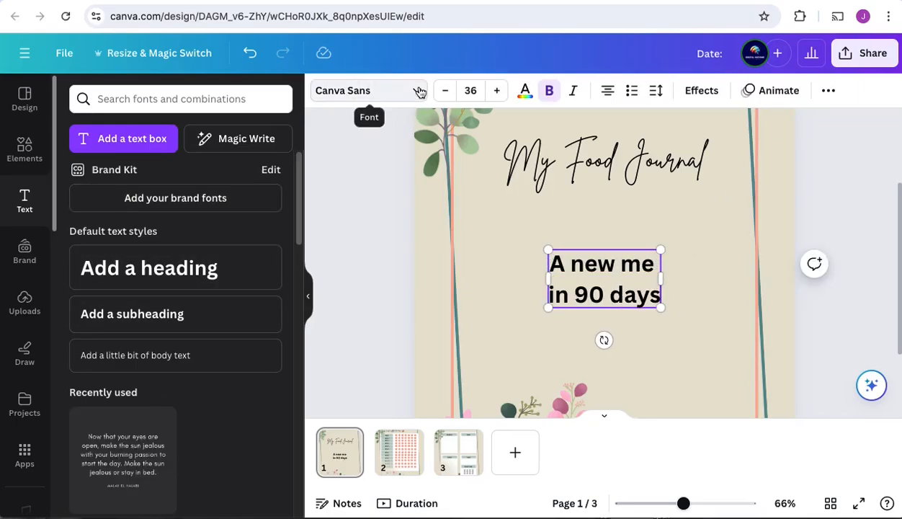
# Step: Set the tagline's font to Cabin Sketch and widen its text box so "in" fits on the first line
pyautogui.click(420, 92)
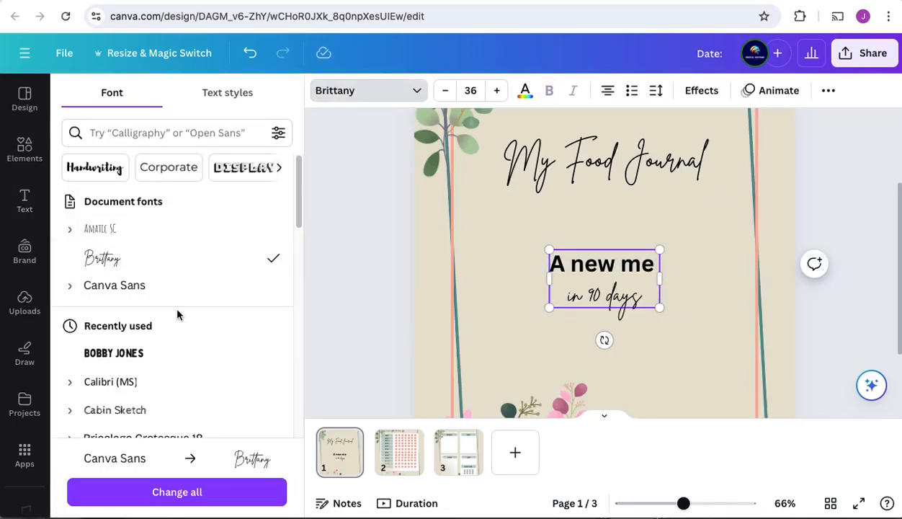
pyautogui.click(130, 310)
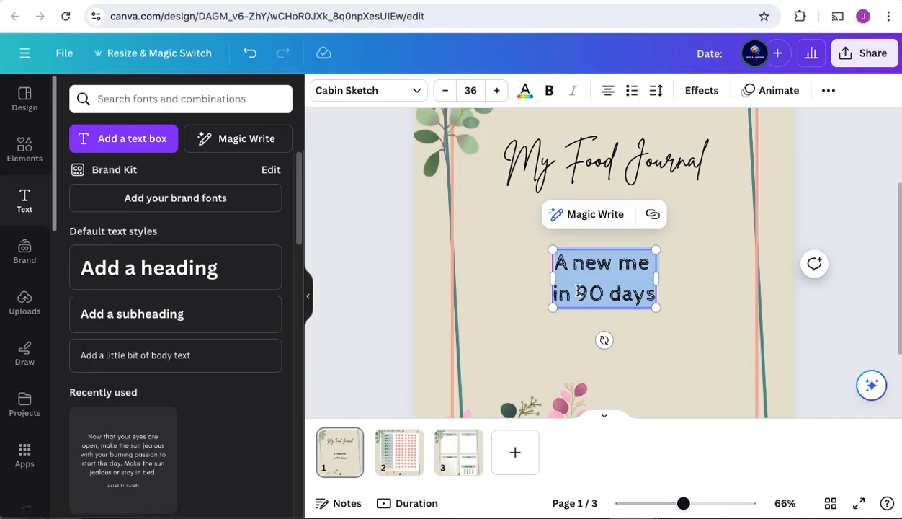
pyautogui.moveTo(657, 279); pyautogui.dragTo(688, 279)
pyautogui.click(807, 205)
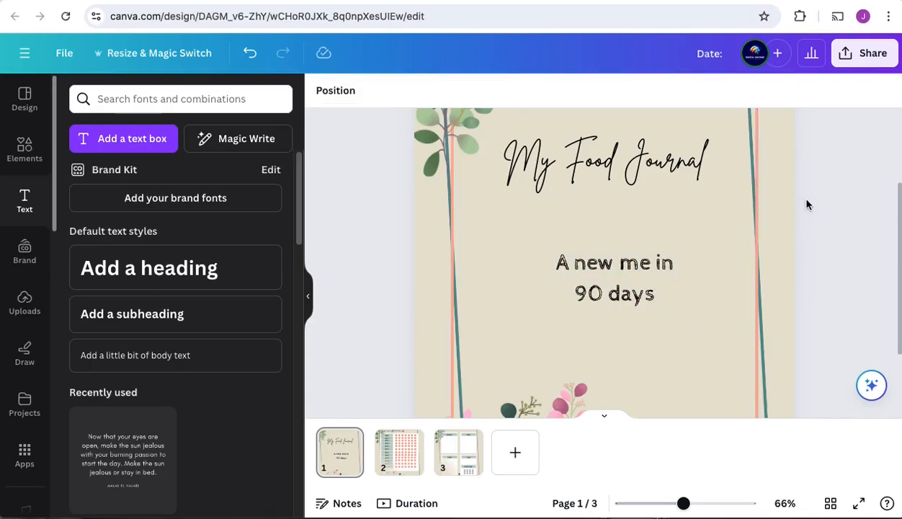
# Step: Search the elements for "water paint food" and browse the graphics
pyautogui.scroll(2, 859, 249)
pyautogui.scroll(-2, 857, 252)
pyautogui.click(24, 149)
pyautogui.click(254, 99)
pyautogui.write('water pa')
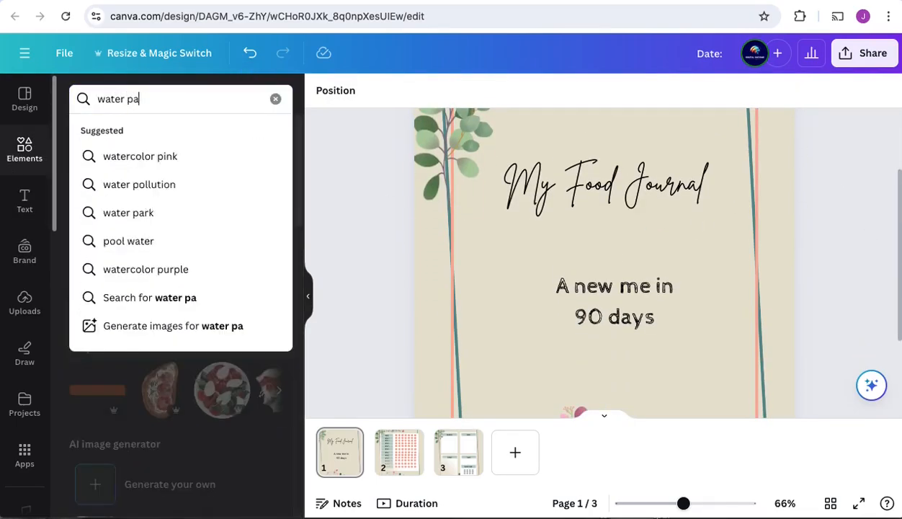
pyautogui.write('int food')
pyautogui.press('Return')
pyautogui.click(120, 132)
pyautogui.scroll(-2, 103, 399)
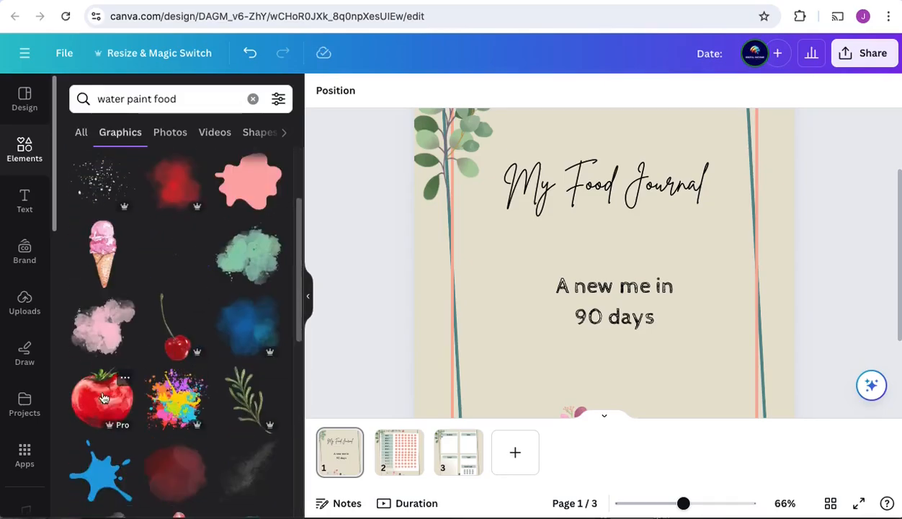
# Step: Add the red watercolour tomato to the front page, shrink it and place it above the title
pyautogui.click(103, 398)
pyautogui.scroll(-2, 690, 322)
pyautogui.moveTo(454, 314); pyautogui.dragTo(668, 122)
pyautogui.scroll(3, 678, 144)
pyautogui.moveTo(757, 208); pyautogui.dragTo(706, 289)
pyautogui.moveTo(670, 312); pyautogui.dragTo(683, 195)
# Step: Add the watermelon slice graphic, shrink it and arrange it beside the tomato above the title
pyautogui.scroll(-5, 175, 259)
pyautogui.click(173, 252)
pyautogui.moveTo(757, 185); pyautogui.dragTo(607, 366)
pyautogui.scroll(-3, 605, 317)
pyautogui.moveTo(606, 155); pyautogui.dragTo(502, 294)
pyautogui.moveTo(481, 314); pyautogui.dragTo(730, 201)
pyautogui.moveTo(713, 224); pyautogui.dragTo(675, 193)
pyautogui.moveTo(689, 179); pyautogui.dragTo(692, 210)
# Step: Try a shrunken banana bunch with the tomato and watermelon above the title, then delete the bananas
pyautogui.scroll(10, 171, 248)
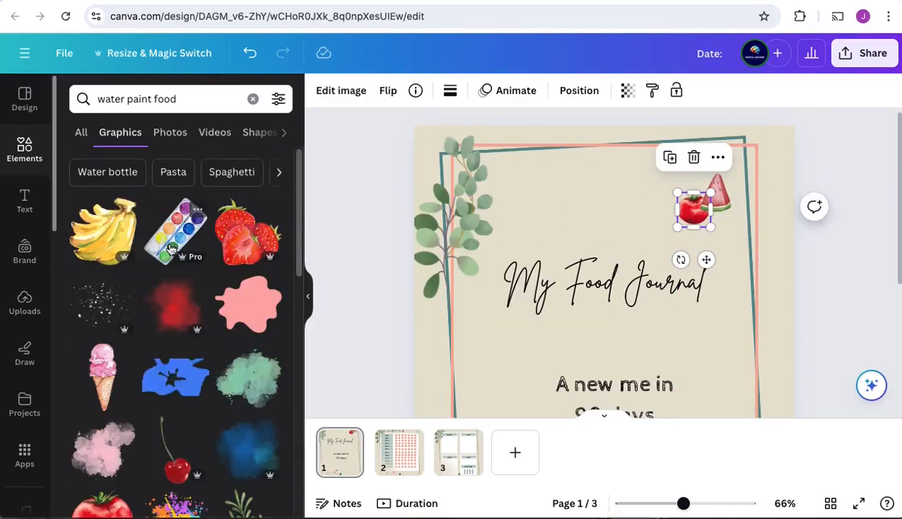
pyautogui.click(103, 232)
pyautogui.moveTo(757, 218); pyautogui.dragTo(566, 317)
pyautogui.scroll(-3, 536, 339)
pyautogui.moveTo(535, 348); pyautogui.dragTo(743, 195)
pyautogui.scroll(3, 739, 202)
pyautogui.moveTo(724, 310); pyautogui.dragTo(636, 192)
pyautogui.moveTo(695, 131); pyautogui.dragTo(648, 178)
pyautogui.moveTo(609, 223); pyautogui.dragTo(677, 178)
pyautogui.moveTo(728, 205); pyautogui.dragTo(727, 237)
pyautogui.moveTo(694, 214); pyautogui.dragTo(685, 227)
pyautogui.click(745, 178)
pyautogui.moveTo(679, 173); pyautogui.dragTo(733, 145)
pyautogui.click(735, 277)
pyautogui.scroll(-1, 748, 275)
pyautogui.press('Delete')
# Step: Replace the tomato and watermelon with a large pink watercolour flower overlapping the front page's upper right corner
pyautogui.scroll(-20, 179, 254)
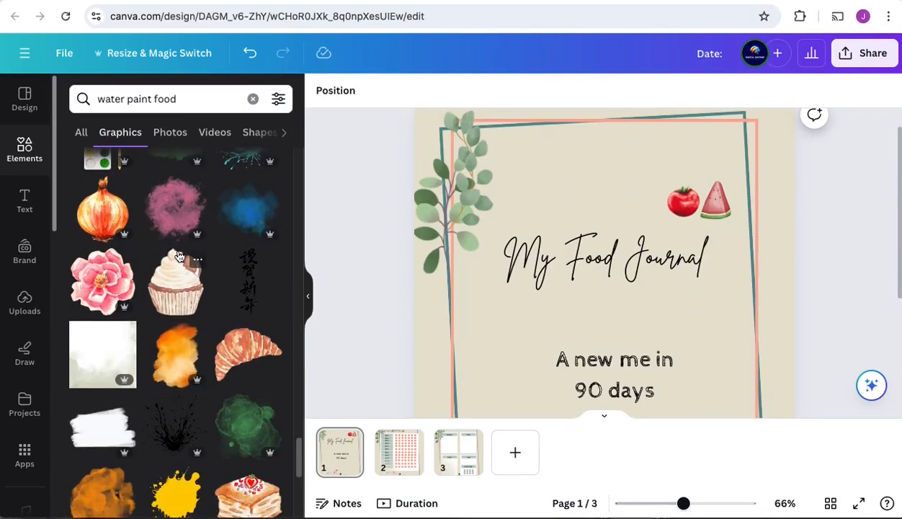
pyautogui.scroll(-2, 179, 257)
pyautogui.click(99, 191)
pyautogui.scroll(-3, 837, 283)
pyautogui.scroll(3, 837, 283)
pyautogui.moveTo(757, 208); pyautogui.dragTo(642, 332)
pyautogui.click(715, 227)
pyautogui.press('Delete')
pyautogui.moveTo(510, 395); pyautogui.dragTo(686, 145)
pyautogui.click(841, 273)
# Step: Search the graphics for "sparkle water color", browse them and the journal pages, and hide the side panel
pyautogui.scroll(-3, 841, 272)
pyautogui.scroll(3, 841, 273)
pyautogui.click(603, 415)
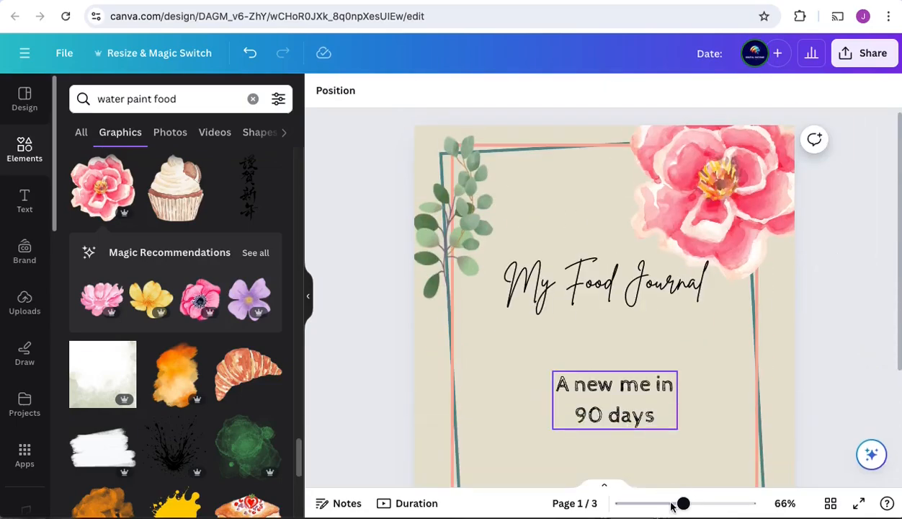
pyautogui.click(670, 504)
pyautogui.scroll(-4, 195, 387)
pyautogui.scroll(-15, 194, 387)
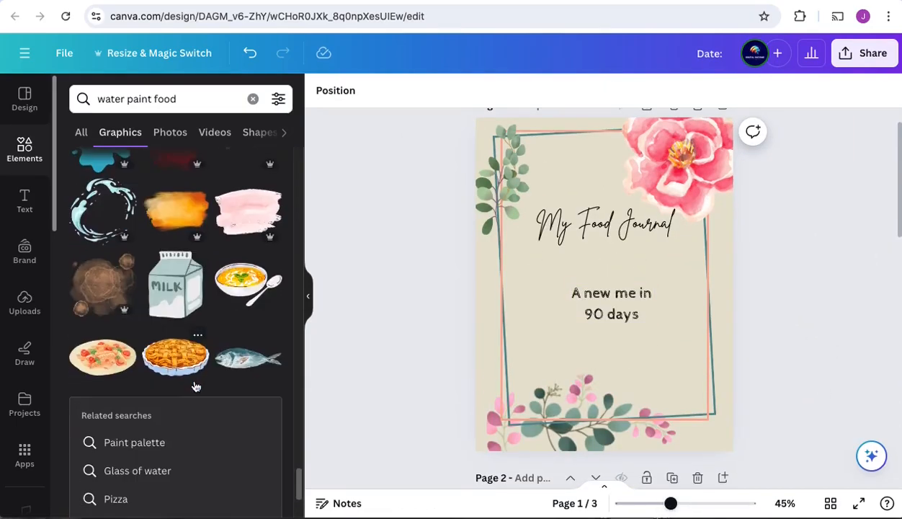
pyautogui.scroll(-5, 194, 387)
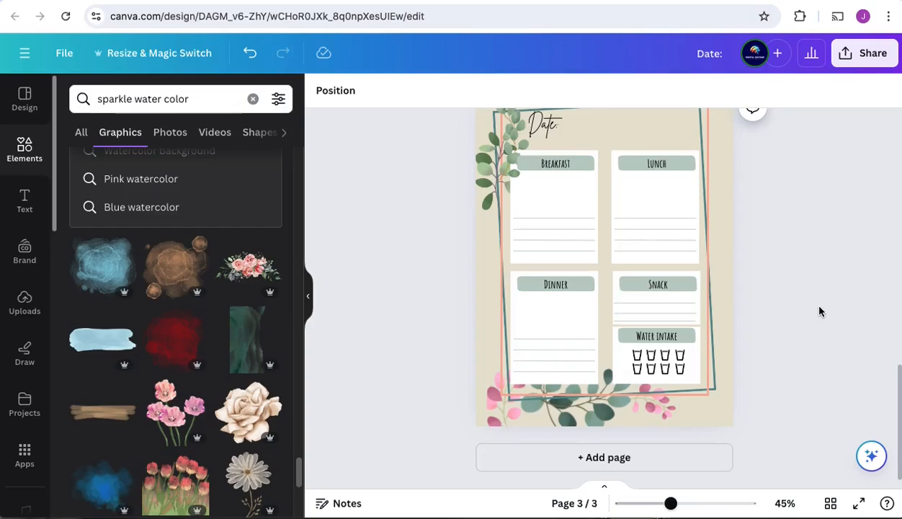
pyautogui.scroll(10, 836, 306)
pyautogui.click(312, 300)
pyautogui.scroll(-1, 655, 317)
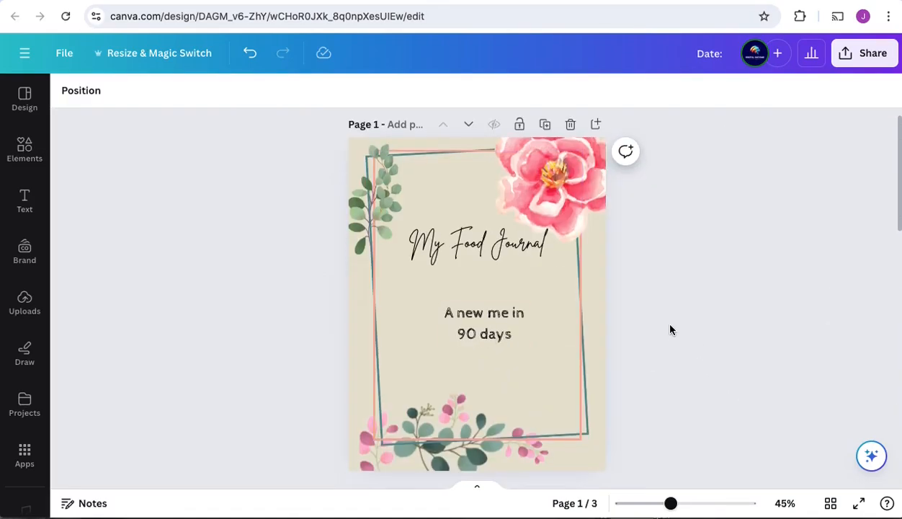
# Step: Increase the "My Food Journal" title's font size until it spans almost the full frame width
pyautogui.click(480, 248)
pyautogui.click(243, 90)
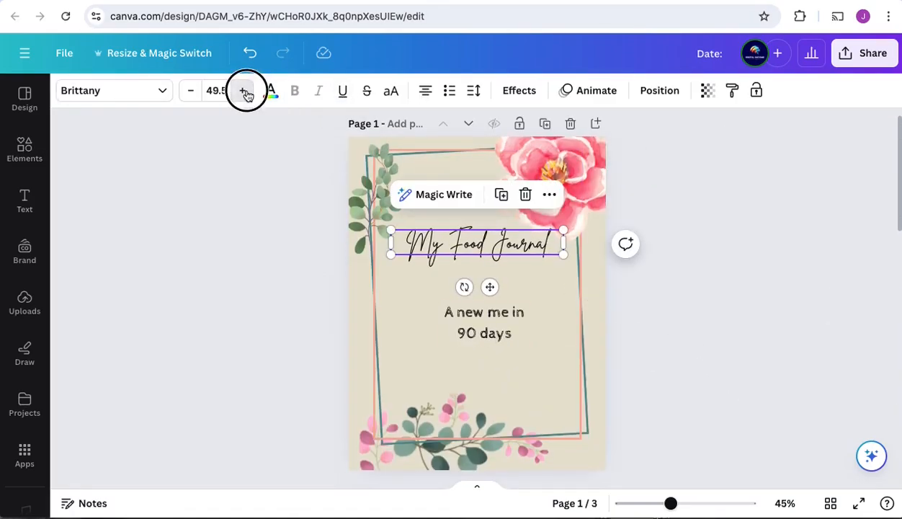
pyautogui.click(242, 90)
pyautogui.click(242, 90)
pyautogui.click(191, 90)
pyautogui.click(797, 313)
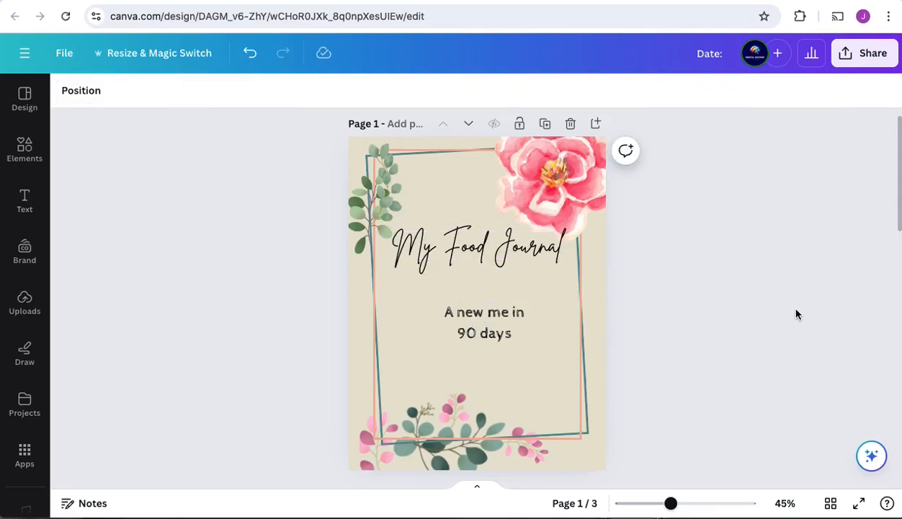
# Step: Review the front page, Weekly Status page and daily meal page for layout
pyautogui.scroll(-5, 723, 370)
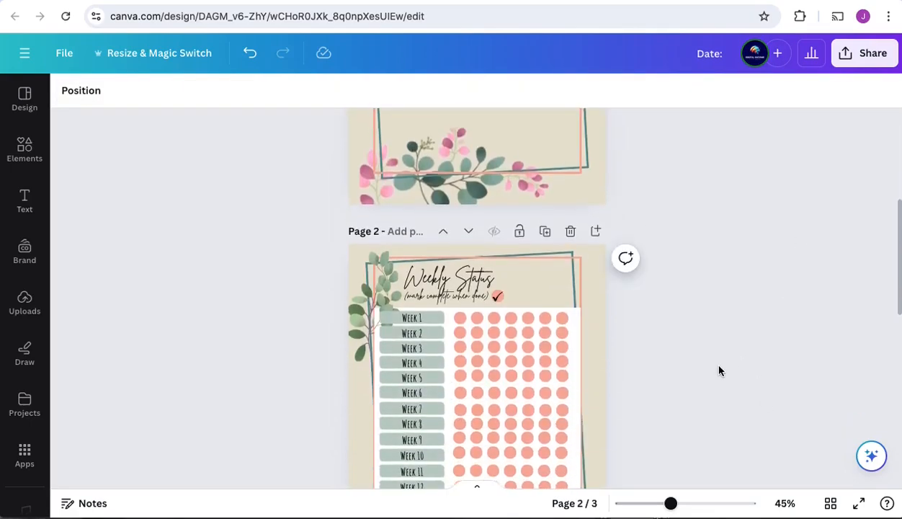
pyautogui.click(492, 216)
pyautogui.click(729, 279)
pyautogui.scroll(-6, 699, 324)
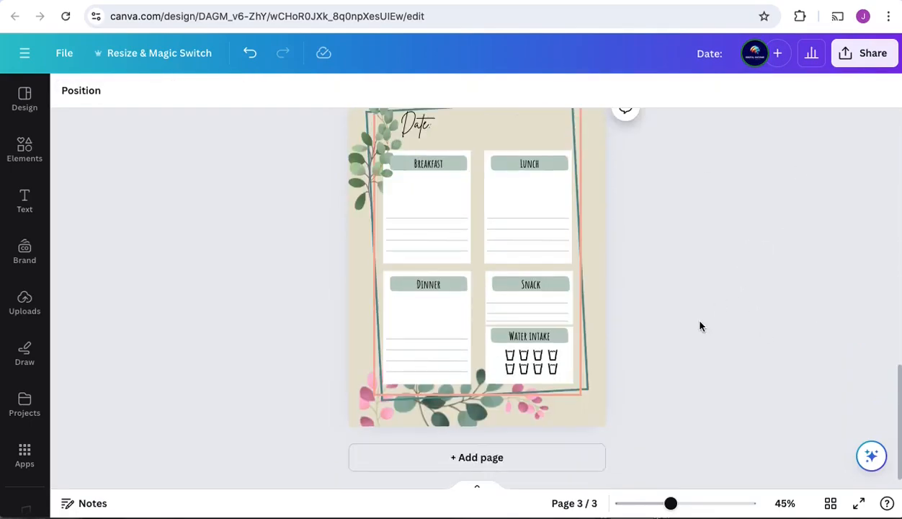
pyautogui.scroll(2, 708, 323)
pyautogui.scroll(-2, 709, 328)
pyautogui.scroll(8, 707, 328)
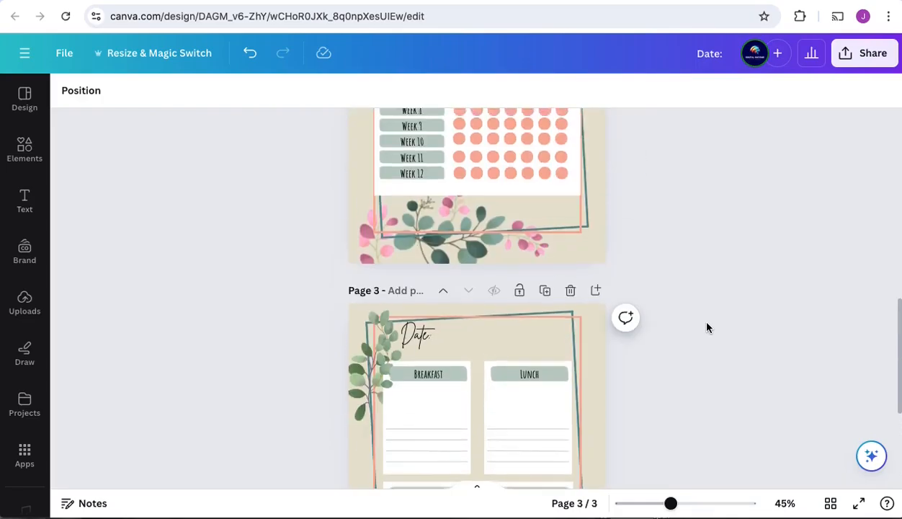
pyautogui.scroll(-8, 706, 327)
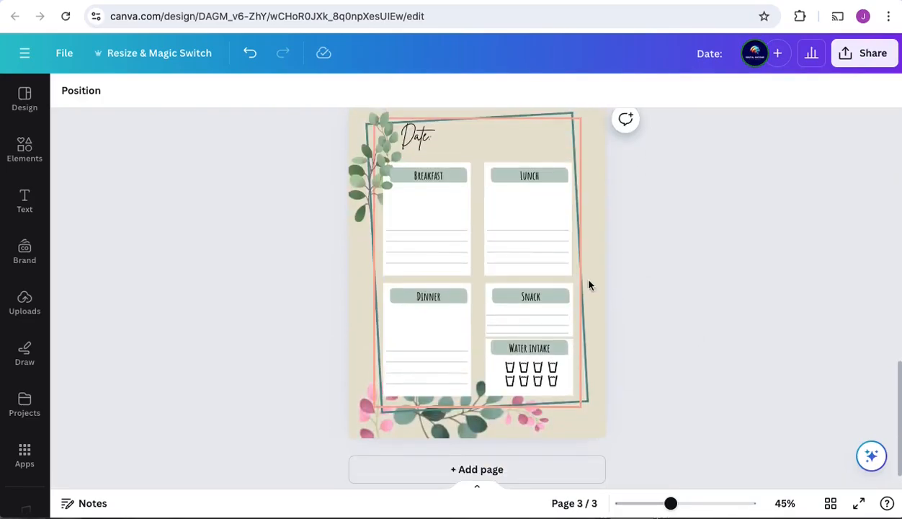
# Step: Duplicate the daily meal page repeatedly until the journal has 92 pages, giving 90 daily pages
pyautogui.scroll(2, 587, 281)
pyautogui.click(541, 163)
pyautogui.click(542, 163)
pyautogui.click(541, 163)
pyautogui.click(542, 163)
pyautogui.click(541, 163)
pyautogui.click(542, 163)
pyautogui.click(542, 163)
pyautogui.click(544, 163)
pyautogui.click(544, 163)
pyautogui.click(544, 163)
pyautogui.click(543, 163)
pyautogui.click(544, 163)
pyautogui.click(544, 163)
pyautogui.click(544, 163)
pyautogui.click(544, 163)
pyautogui.click(544, 162)
pyautogui.click(544, 163)
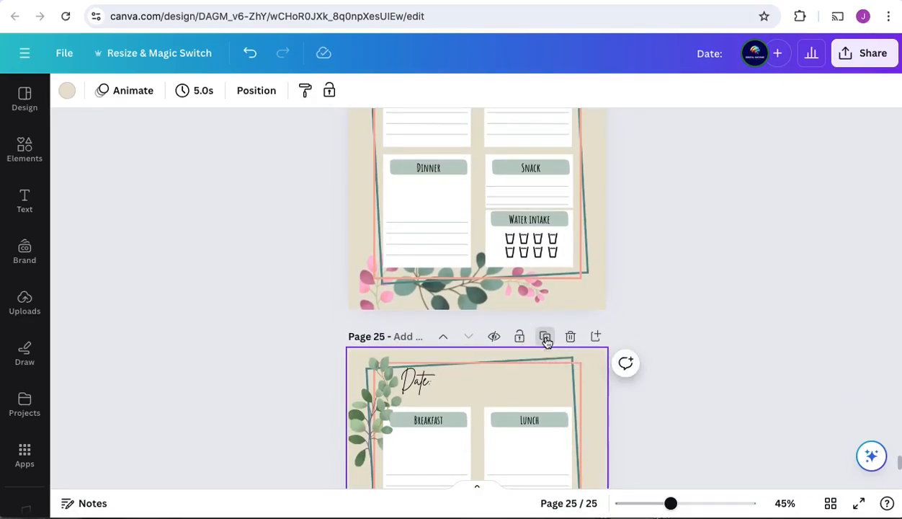
pyautogui.click(545, 337)
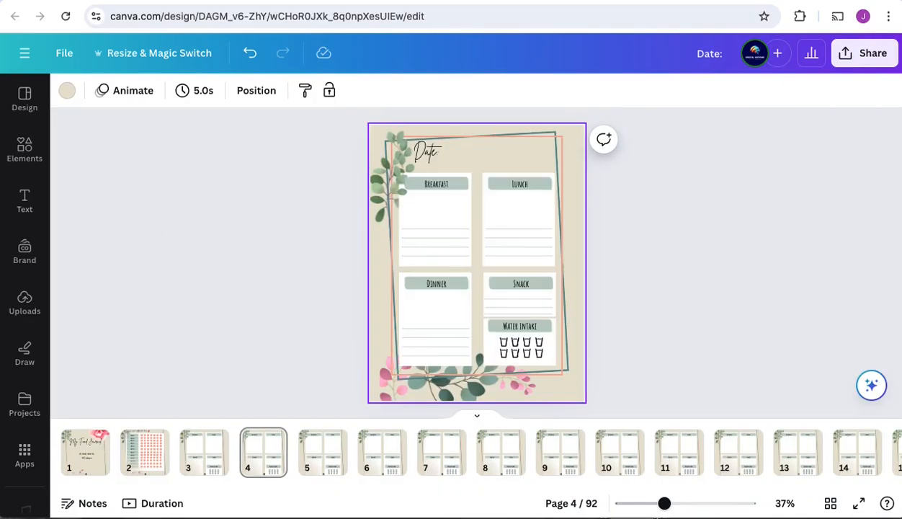
# Step: Copy all elements of the front page onto a new page 93 added at the end of the journal
pyautogui.press('Left')
pyautogui.press('Left')
pyautogui.press('Left')
pyautogui.press('Left')
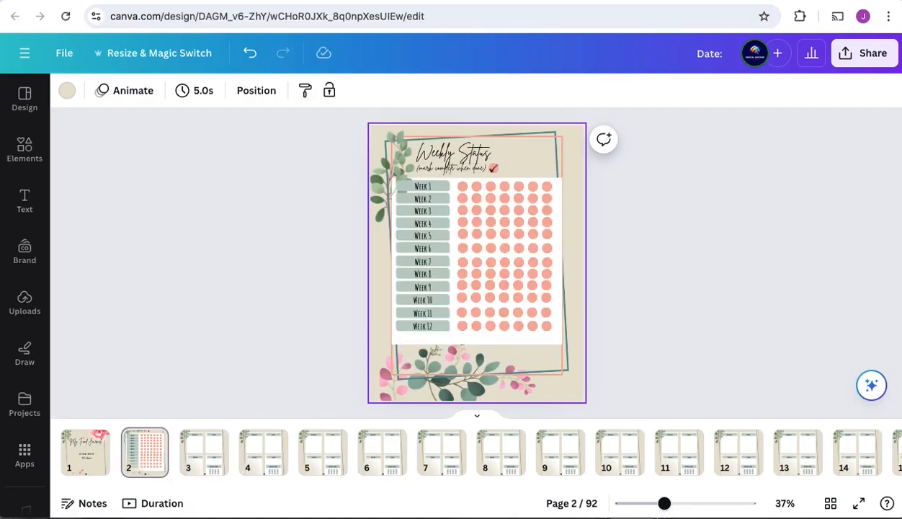
pyautogui.press('Left')
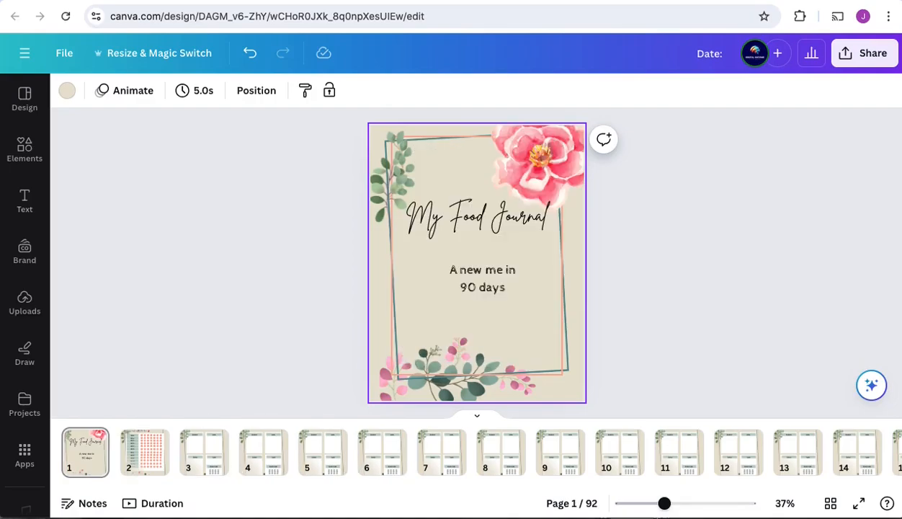
pyautogui.press('super+a')
pyautogui.moveTo(116, 484); pyautogui.dragTo(891, 458)
pyautogui.click(871, 452)
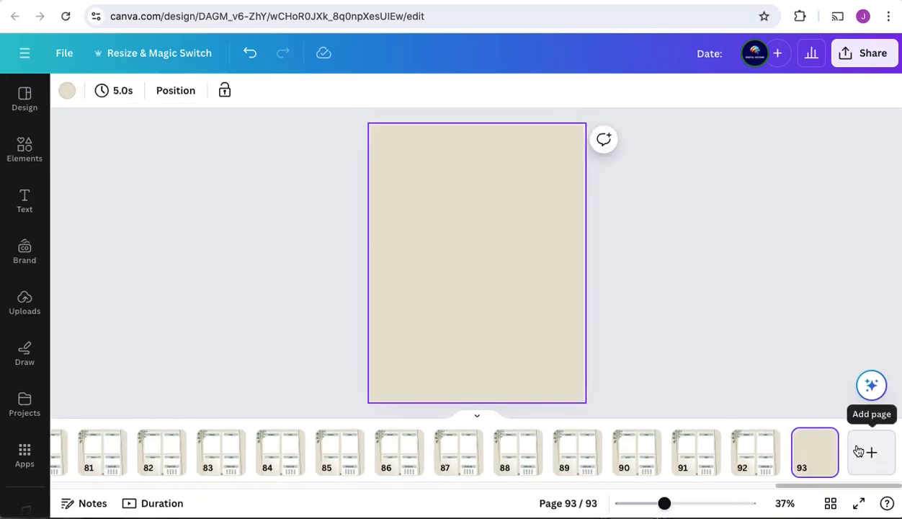
pyautogui.press('super+v')
# Step: Place a copy of the pink flower at the lower left corner of page 93
pyautogui.click(673, 322)
pyautogui.moveTo(551, 173); pyautogui.dragTo(402, 395)
pyautogui.click(689, 301)
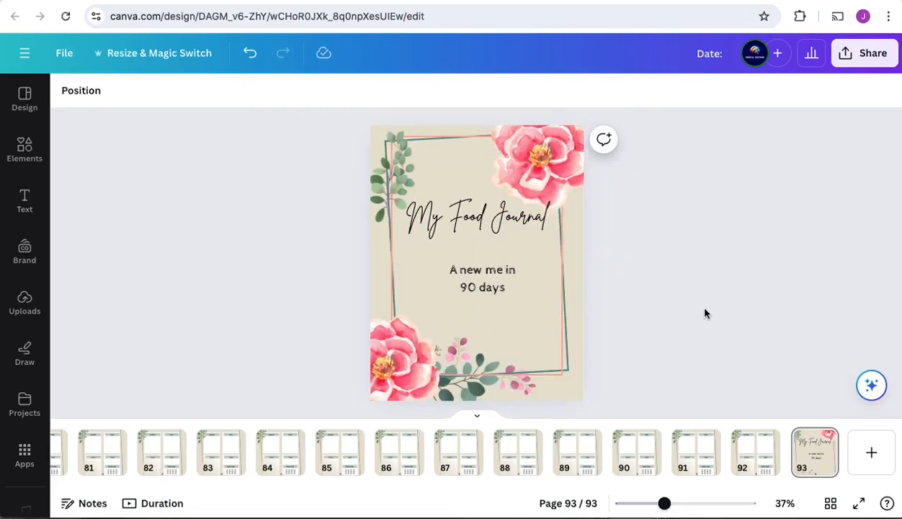
# Step: Change the title on page 93 to "Notes:", move it up to the top and delete the tagline
pyautogui.doubleClick(477, 216)
pyautogui.write('Notes')
pyautogui.moveTo(489, 260); pyautogui.dragTo(481, 204)
pyautogui.click(482, 279)
pyautogui.press('Delete')
# Step: Copy a white meal box from page 92 onto page 93 and enlarge it to fill most of the frame
pyautogui.click(755, 453)
pyautogui.click(457, 232)
pyautogui.click(817, 456)
pyautogui.hotkey('ctrl', 'v')
pyautogui.moveTo(473, 173); pyautogui.dragTo(497, 146)
pyautogui.moveTo(495, 267); pyautogui.dragTo(539, 322)
pyautogui.moveTo(535, 234); pyautogui.dragTo(549, 234)
pyautogui.moveTo(476, 323); pyautogui.dragTo(476, 350)
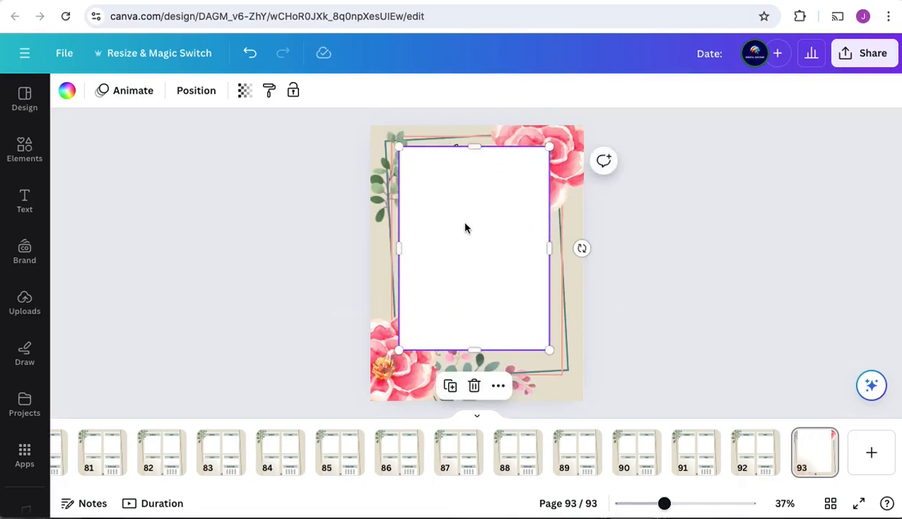
# Step: Send the white box backward behind the "Notes:" title and the lower left flower
pyautogui.rightClick(464, 225)
pyautogui.moveTo(513, 312)
pyautogui.click(697, 369)
pyautogui.rightClick(513, 234)
pyautogui.moveTo(575, 312)
pyautogui.click(739, 368)
pyautogui.click(737, 271)
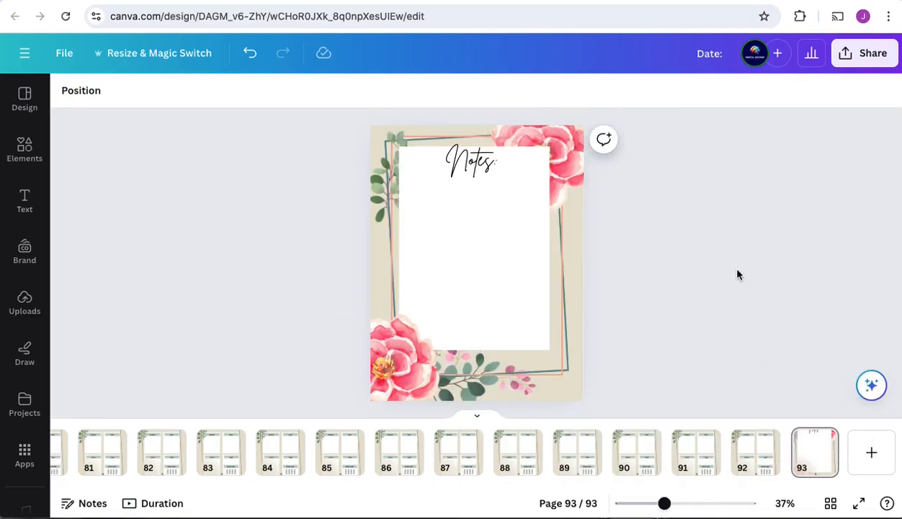
# Step: Slightly reduce the font size of the "Notes:" title on page 93
pyautogui.click(472, 161)
pyautogui.click(196, 92)
pyautogui.click(195, 91)
pyautogui.click(195, 92)
pyautogui.click(780, 360)
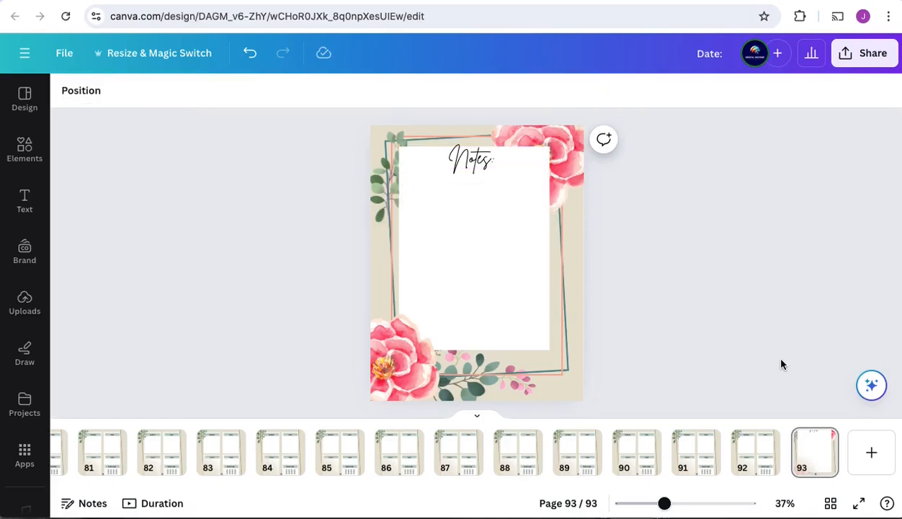
# Step: Copy the four writing lines from the first meal box on page 92 onto page 93 and widen them to span the white box
pyautogui.click(766, 453)
pyautogui.click(424, 229)
pyautogui.keyDown('shift'); pyautogui.click(428, 239); pyautogui.keyUp('shift')
pyautogui.keyDown('shift'); pyautogui.click(436, 247); pyautogui.keyUp('shift')
pyautogui.keyDown('shift'); pyautogui.click(445, 256); pyautogui.keyUp('shift')
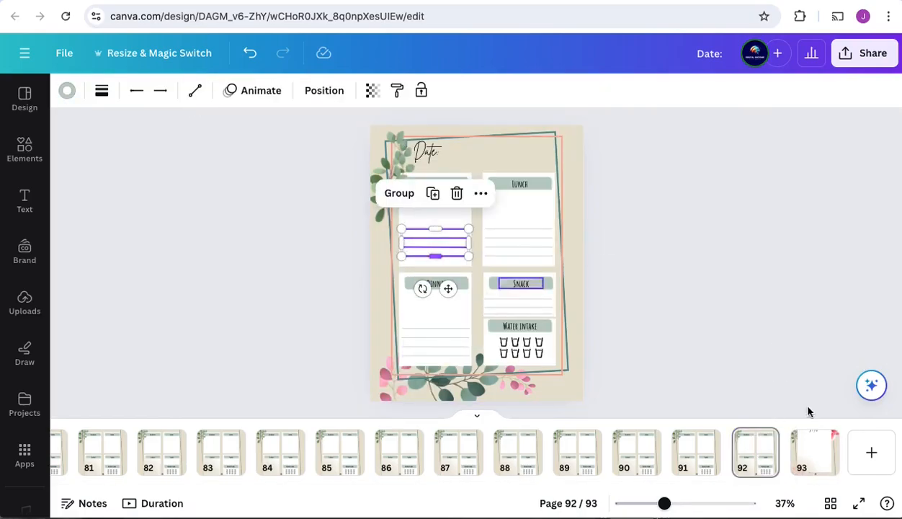
pyautogui.hotkey('ctrl', 'c')
pyautogui.click(815, 453)
pyautogui.hotkey('ctrl', 'v')
pyautogui.moveTo(468, 256); pyautogui.dragTo(550, 289)
pyautogui.hotkey('ctrl', 'd')
pyautogui.moveTo(494, 278); pyautogui.dragTo(489, 328)
pyautogui.hotkey('ctrl', 'z')
pyautogui.hotkey('ctrl', 'z')
pyautogui.moveTo(467, 209); pyautogui.dragTo(463, 211)
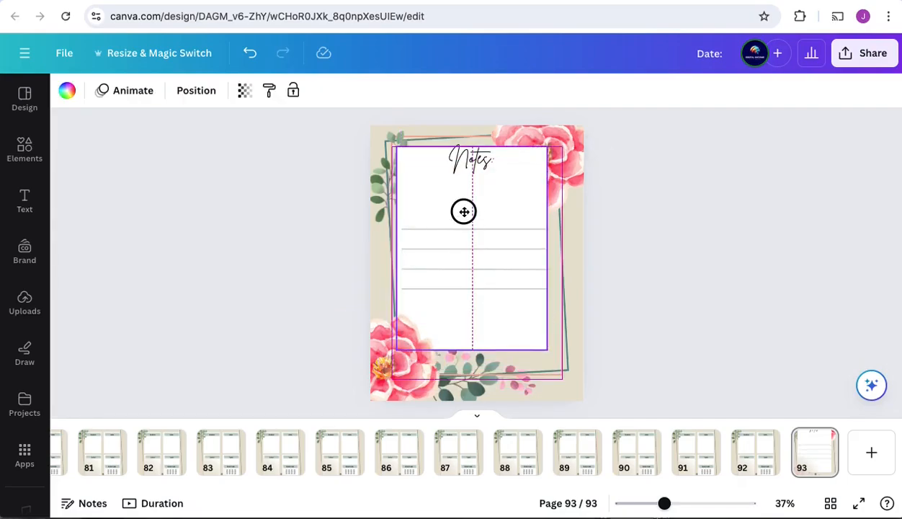
pyautogui.hotkey('ctrl', 'z')
# Step: Move the four lines up under the "Notes:" title and add an evenly spaced duplicate set below, making eight lines down the white box
pyautogui.click(464, 229)
pyautogui.keyDown('shift'); pyautogui.click(463, 249); pyautogui.keyUp('shift')
pyautogui.keyDown('shift'); pyautogui.click(458, 269); pyautogui.keyUp('shift')
pyautogui.keyDown('shift'); pyautogui.click(454, 288); pyautogui.keyUp('shift')
pyautogui.moveTo(484, 274); pyautogui.dragTo(483, 295)
pyautogui.click(474, 147)
pyautogui.click(775, 278)
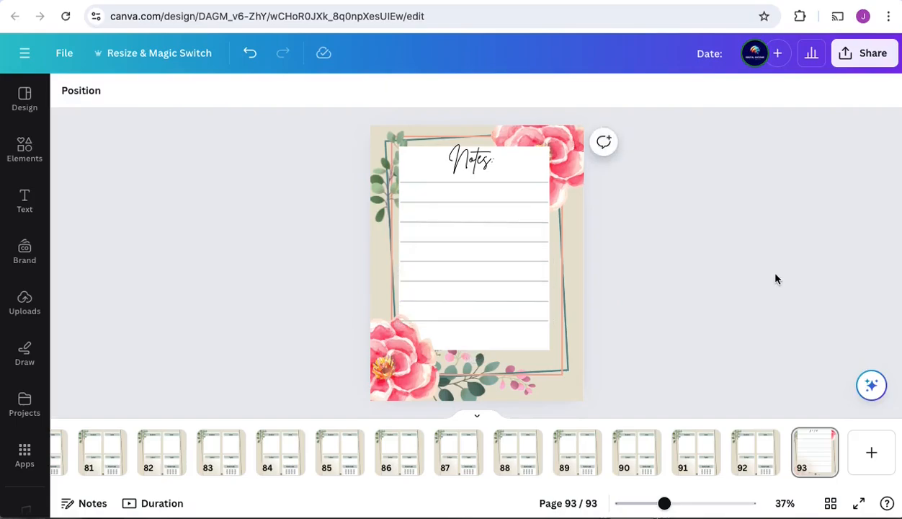
# Step: Place a copy of the pink flower at the lower left corner of the front page
pyautogui.moveTo(813, 486); pyautogui.dragTo(151, 502)
pyautogui.click(85, 453)
pyautogui.moveTo(540, 167); pyautogui.dragTo(402, 376)
pyautogui.click(728, 305)
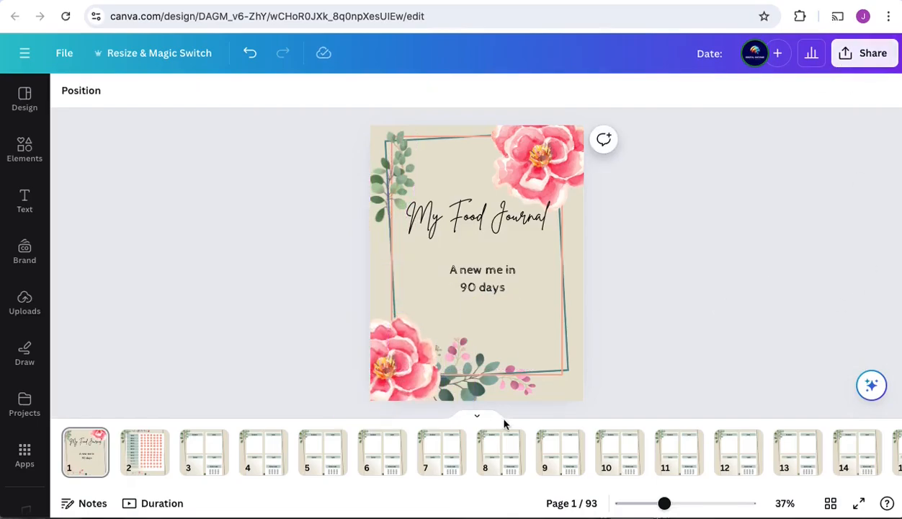
# Step: Review the tracker, the daily meal pages and the notes page, finishing back on the front page
pyautogui.click(144, 453)
pyautogui.click(213, 461)
pyautogui.click(238, 487)
pyautogui.moveTo(277, 487); pyautogui.dragTo(887, 484)
pyautogui.click(806, 458)
pyautogui.moveTo(814, 486); pyautogui.dragTo(61, 491)
pyautogui.click(85, 453)
# Step: Download all 93 pages of the journal as a PDF Print file
pyautogui.click(876, 58)
pyautogui.click(711, 428)
pyautogui.click(728, 152)
pyautogui.click(724, 292)
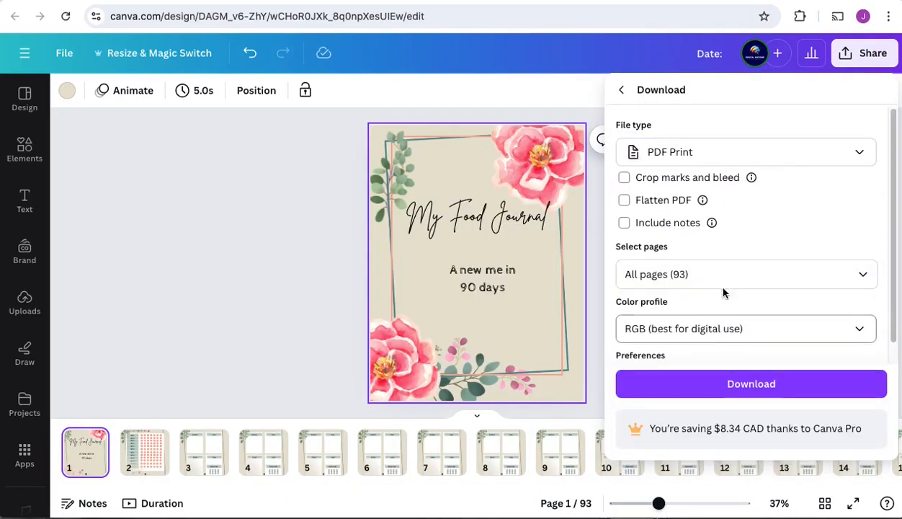
pyautogui.click(767, 389)
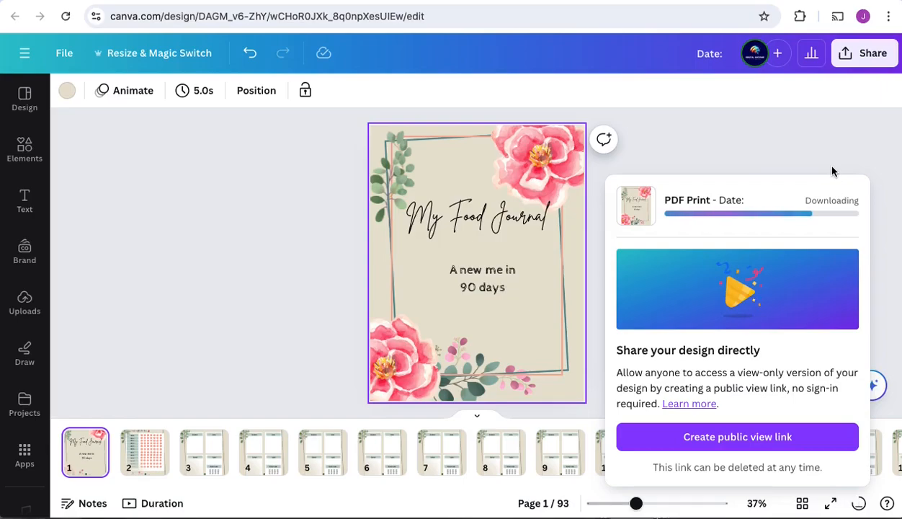